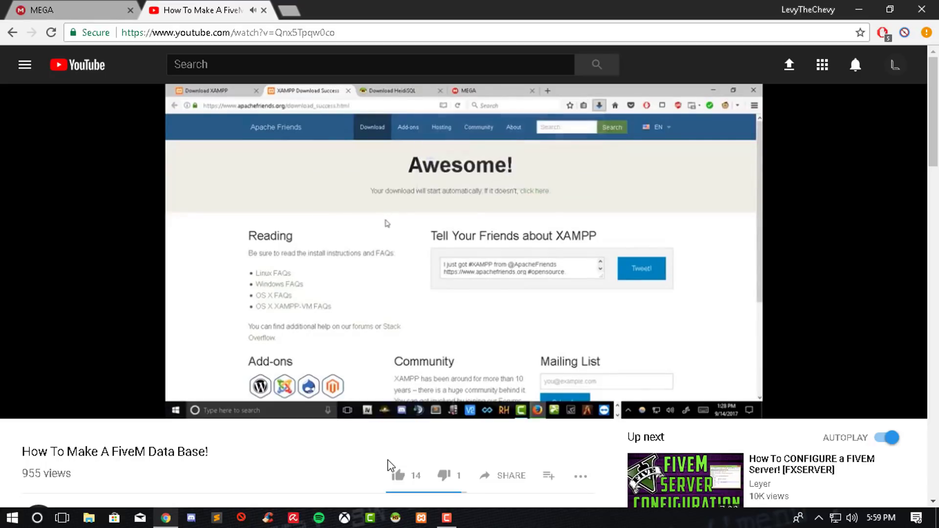
# Step: Review the ESX-Starter.zip download page on MEGA and the title of the FiveM database tutorial video on YouTube
pyautogui.click(36, 9)
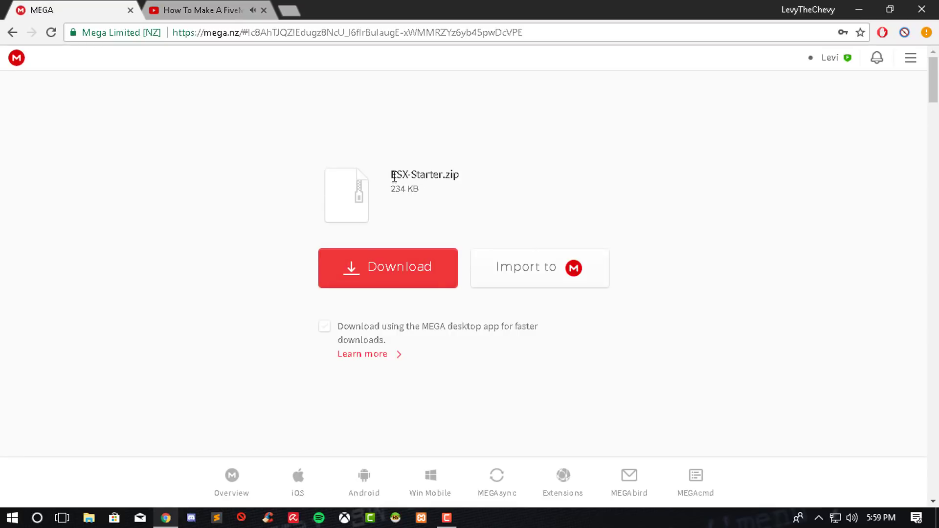
pyautogui.moveTo(392, 175); pyautogui.dragTo(474, 180)
pyautogui.click(478, 174)
pyautogui.click(218, 12)
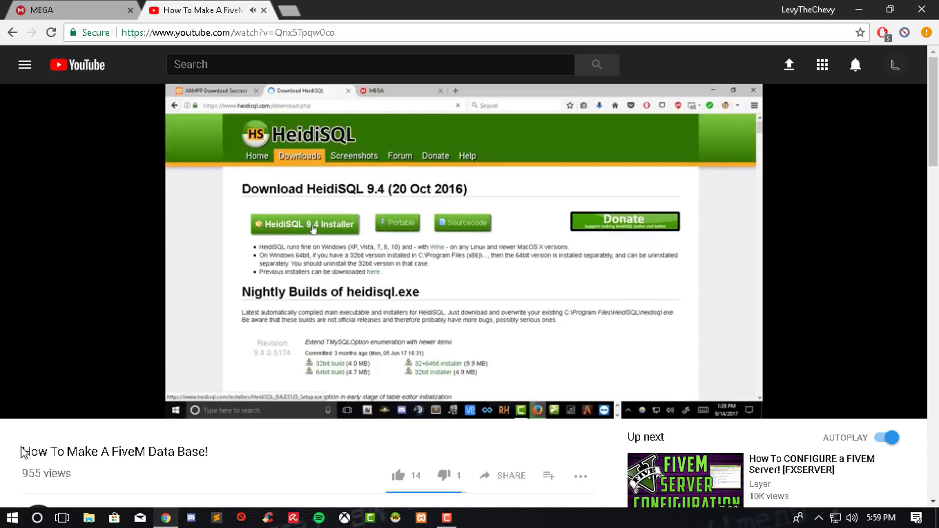
pyautogui.moveTo(22, 452); pyautogui.dragTo(220, 454)
pyautogui.click(224, 452)
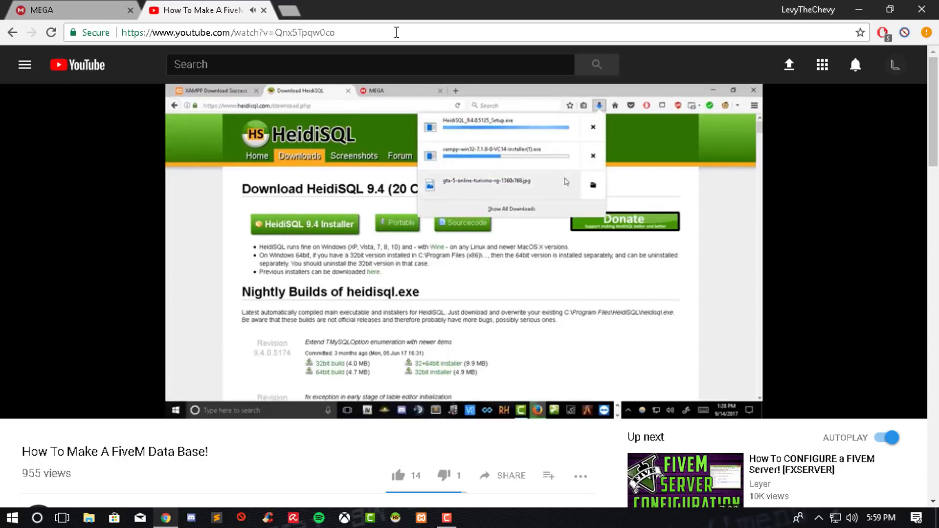
# Step: Close the video page, download ESX-Starter.zip from MEGA, and extract its ESX-Starter folder to the desktop
pyautogui.click(264, 11)
pyautogui.click(371, 270)
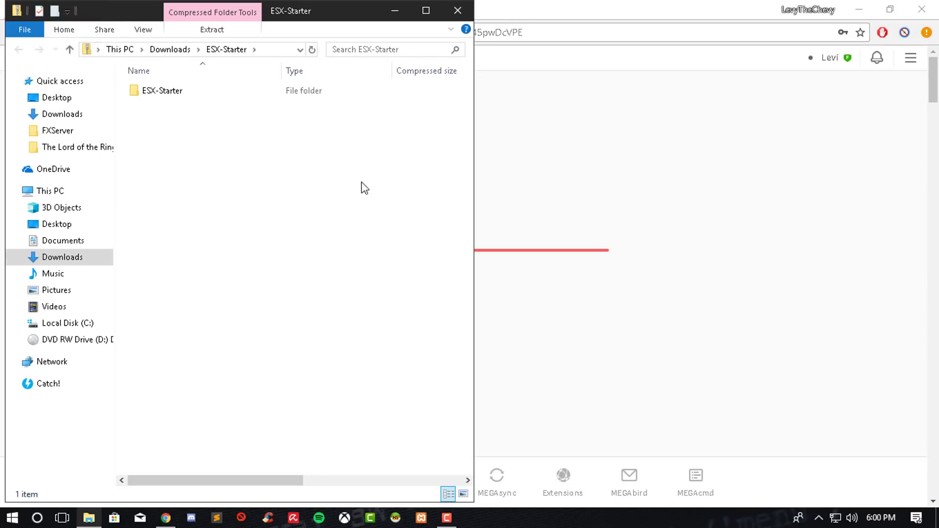
pyautogui.click(837, 4)
pyautogui.click(859, 9)
pyautogui.moveTo(330, 13); pyautogui.dragTo(636, 31)
pyautogui.moveTo(470, 108); pyautogui.dragTo(42, 257)
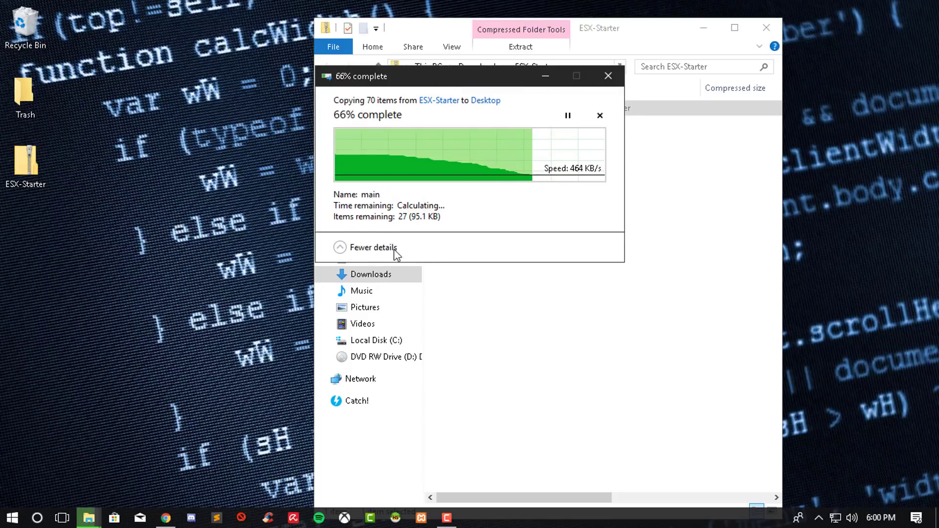
pyautogui.click(766, 28)
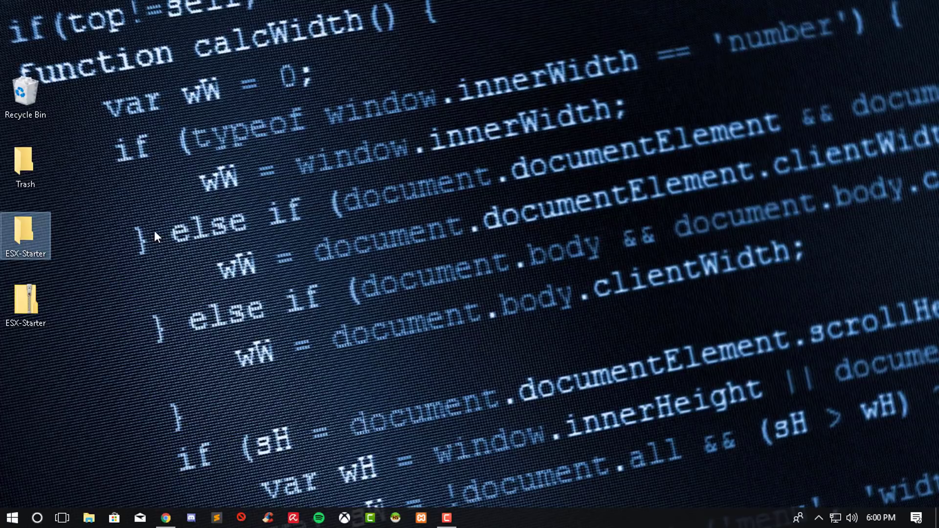
# Step: Copy the FXServer_ESX folder from the desktop's ESX-Starter folder into the root of Local Disk (C:)
pyautogui.doubleClick(22, 226)
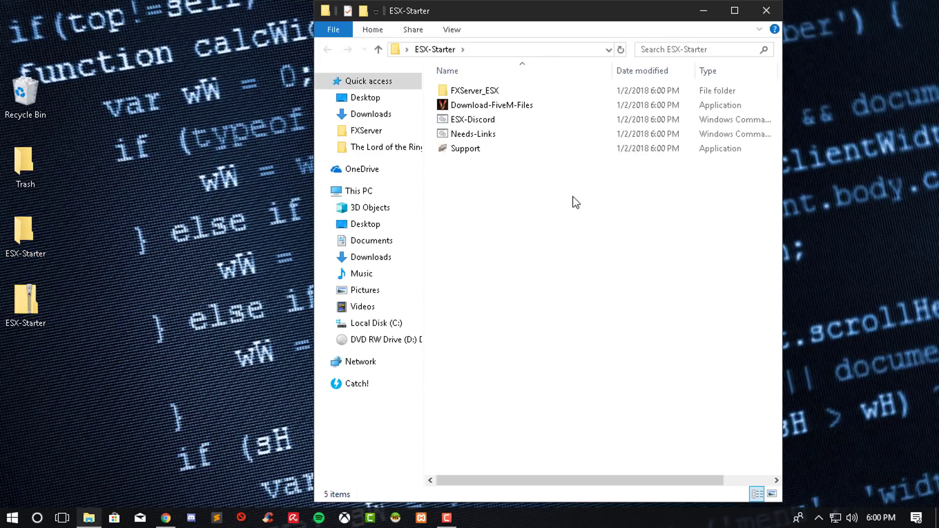
pyautogui.doubleClick(533, 19)
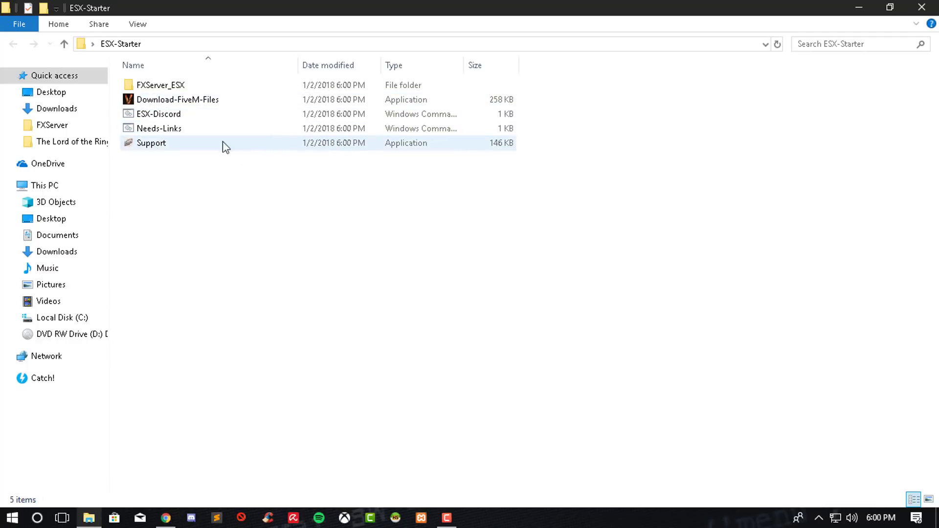
pyautogui.click(187, 86)
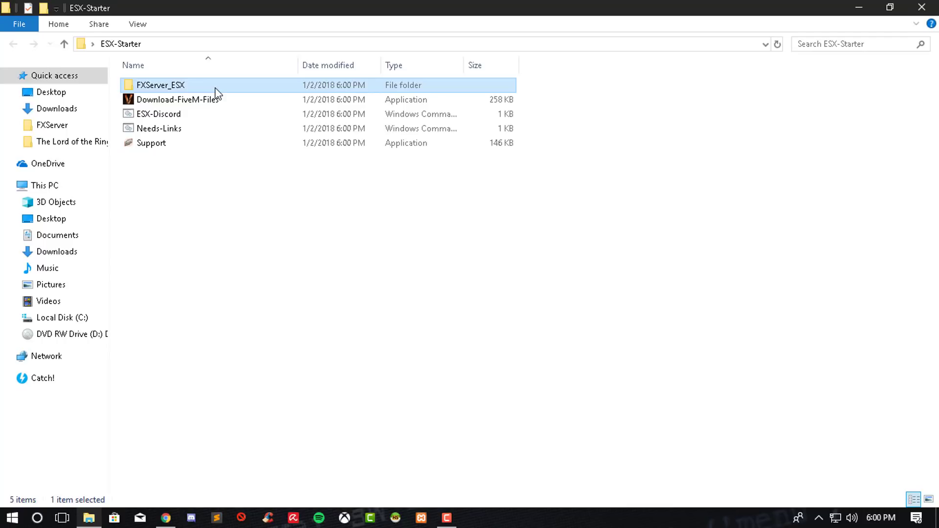
pyautogui.rightClick(226, 89)
pyautogui.click(278, 369)
pyautogui.click(80, 319)
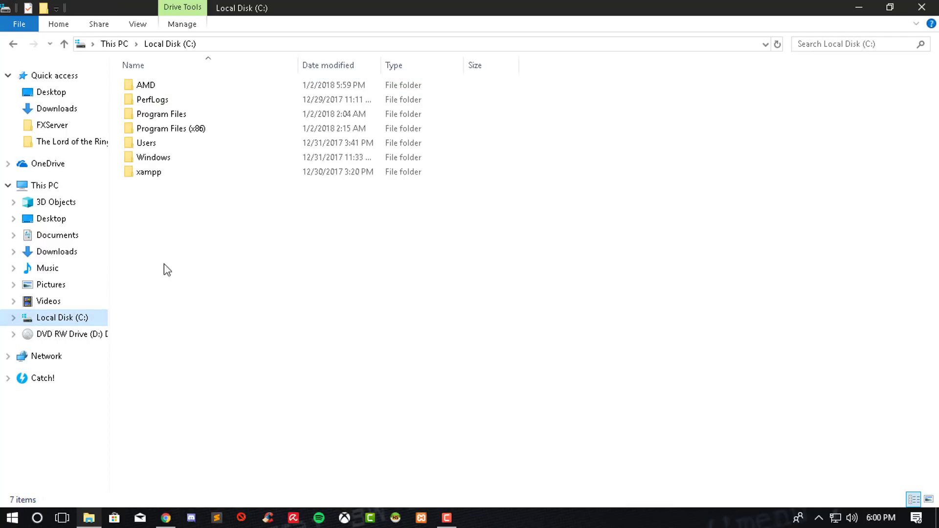
pyautogui.rightClick(245, 280)
pyautogui.click(291, 356)
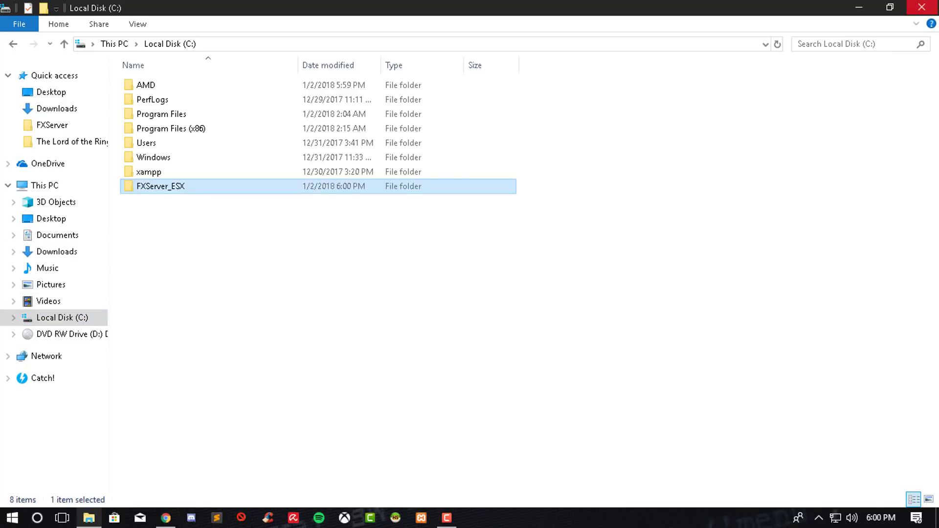
pyautogui.click(922, 7)
# Step: Run Download-FiveM-Files from the desktop's ESX-Starter folder, allowing it to start despite the SmartScreen block
pyautogui.doubleClick(20, 231)
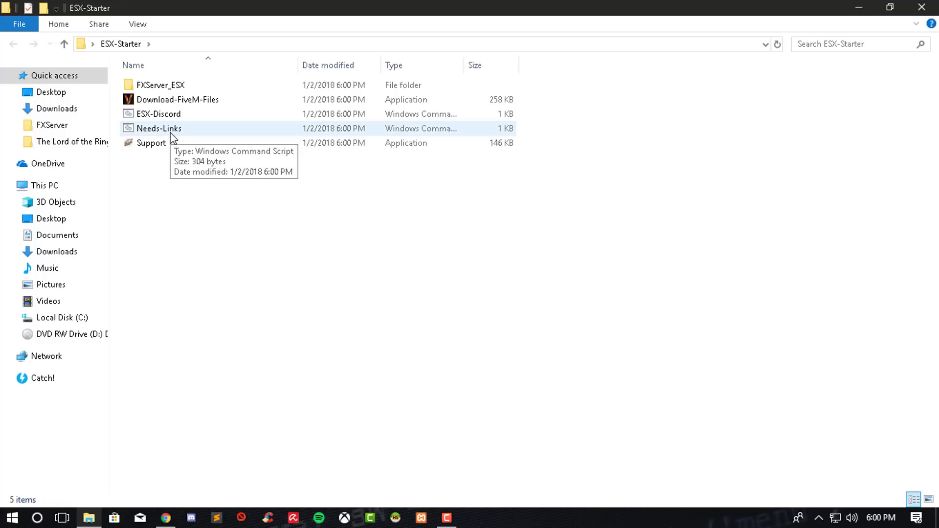
pyautogui.doubleClick(184, 101)
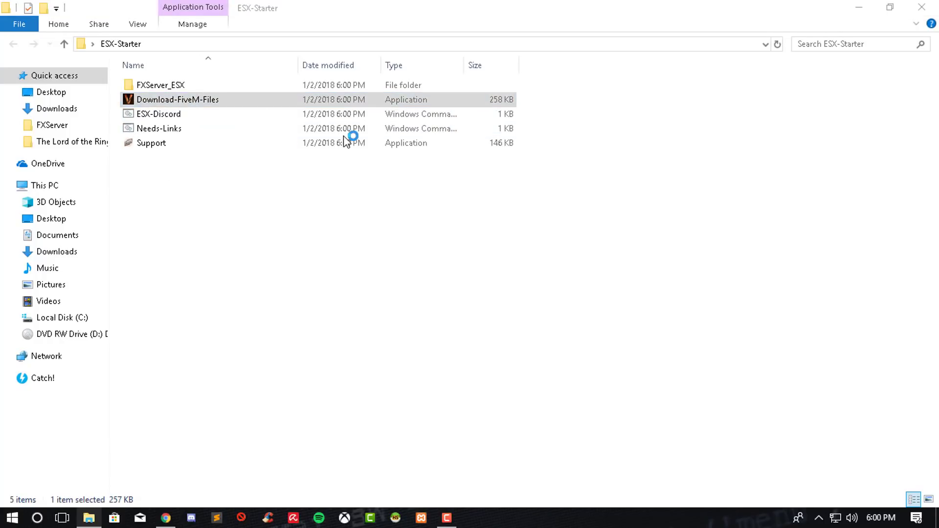
pyautogui.click(366, 177)
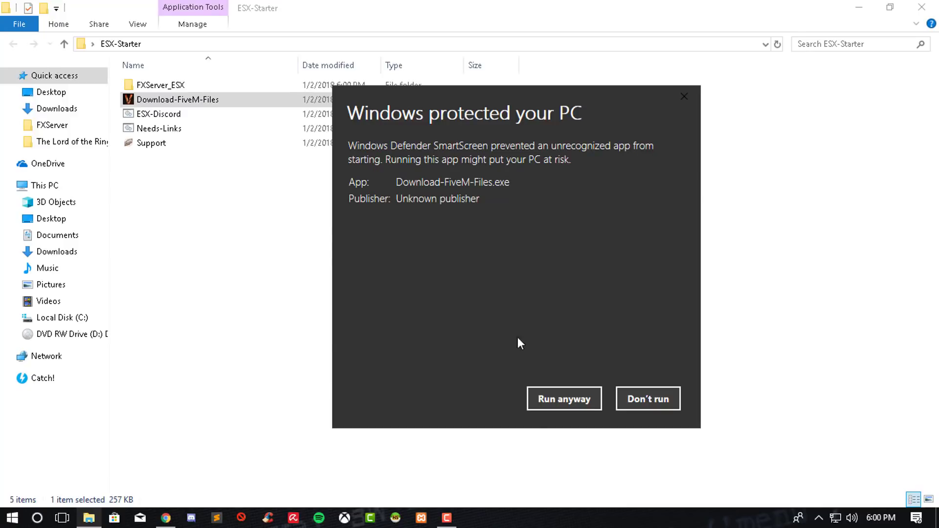
pyautogui.click(549, 400)
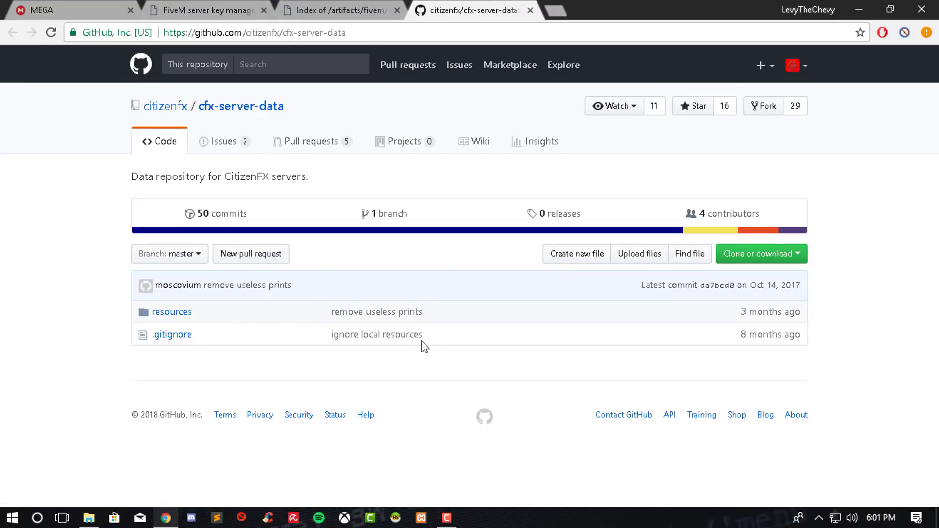
# Step: Download the citizenfx/cfx-server-data repository from GitHub as a ZIP and open the archive
pyautogui.click(764, 264)
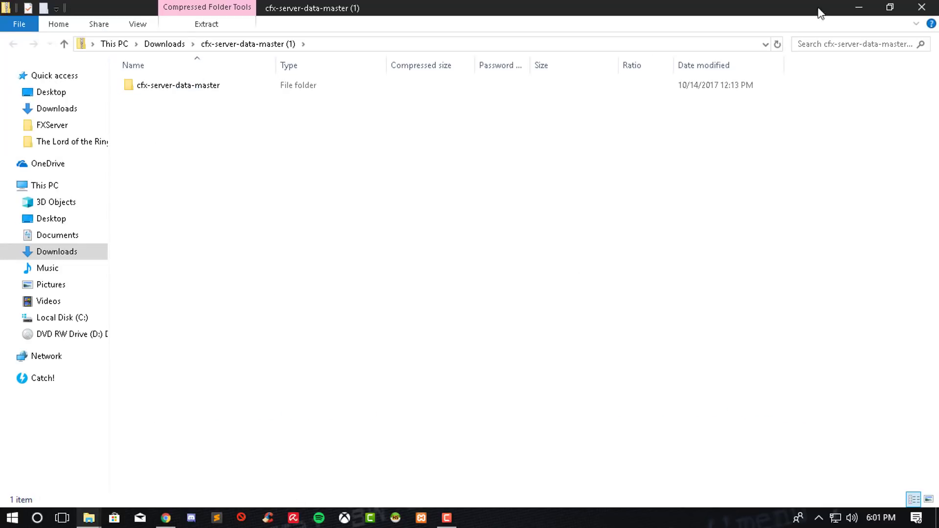
pyautogui.click(854, 3)
# Step: Download server.zip from the 893 build in the FiveM Windows server artifacts index and open the archive
pyautogui.click(349, 13)
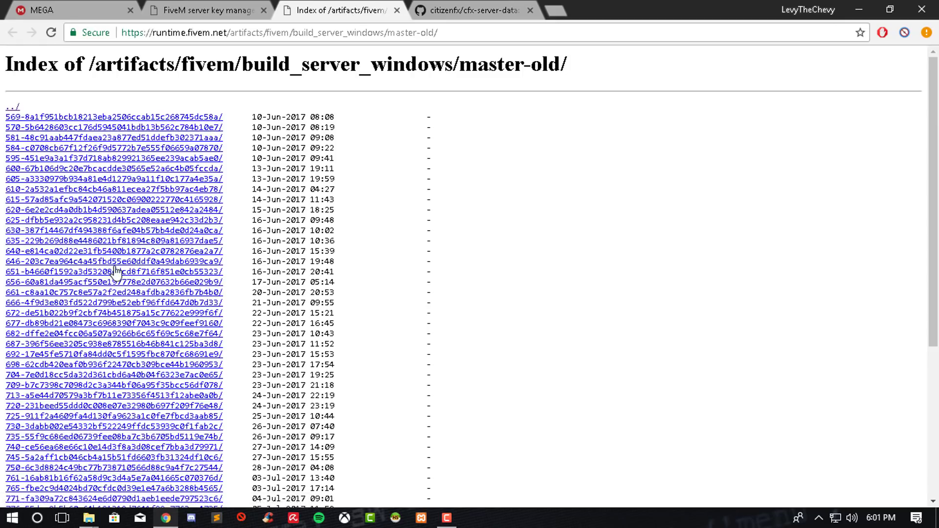
pyautogui.scroll(-4, 198, 293)
pyautogui.scroll(-1, 262, 351)
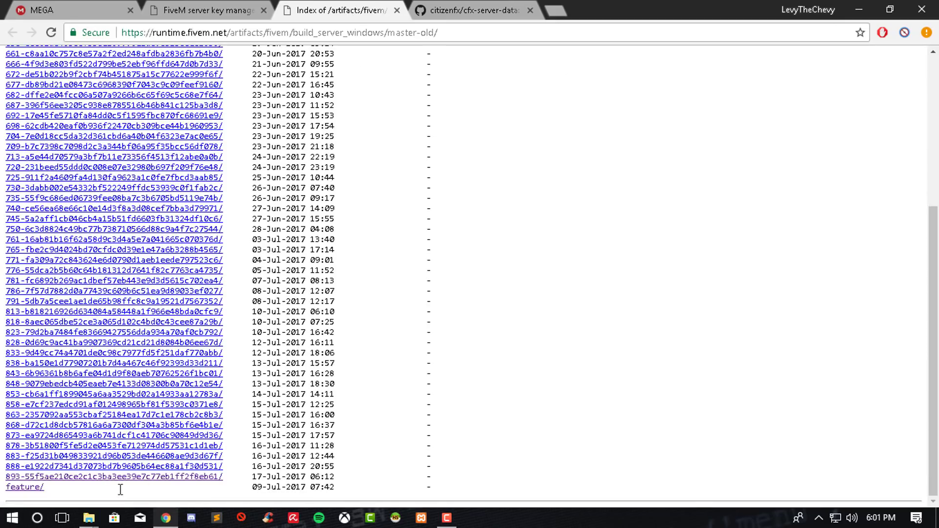
pyautogui.scroll(5, 264, 450)
pyautogui.scroll(-5, 264, 294)
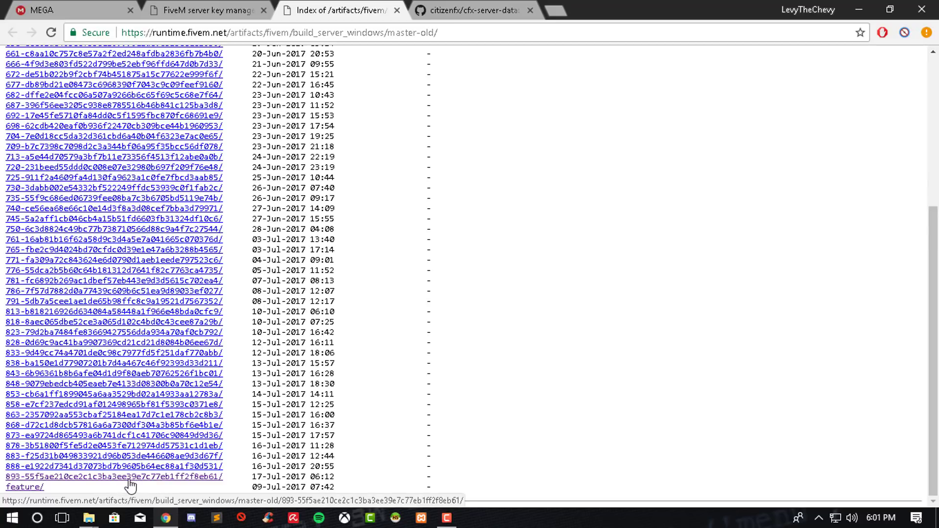
pyautogui.click(156, 479)
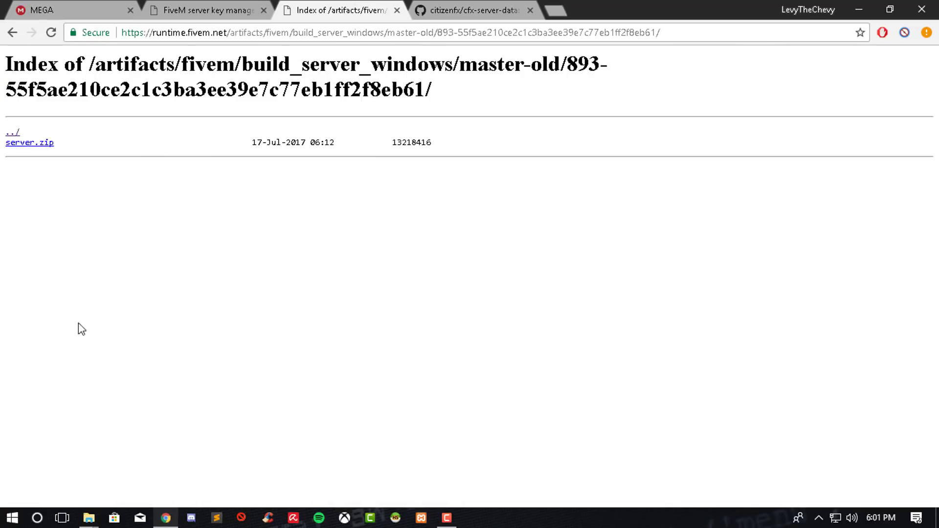
pyautogui.click(31, 146)
pyautogui.click(46, 489)
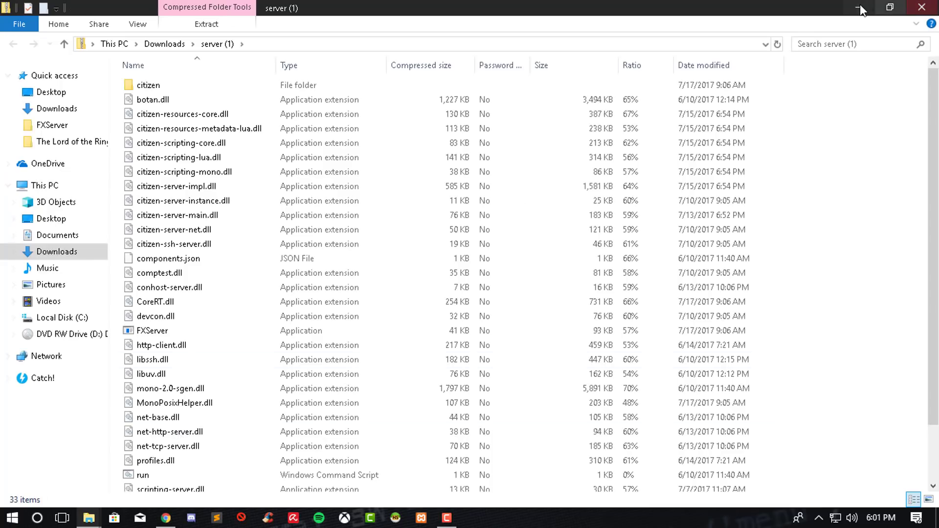
pyautogui.click(860, 8)
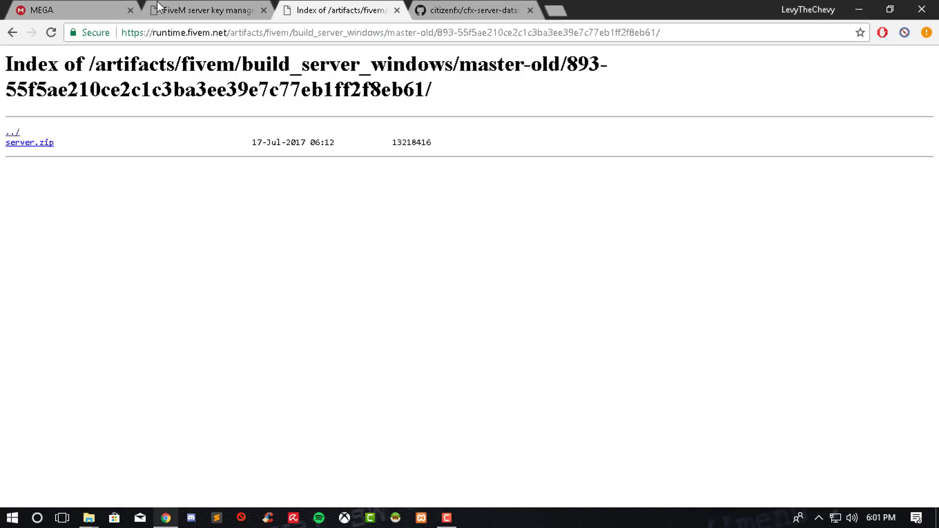
# Step: View the FiveM server key management page, and minimize the browser and the ESX-Starter folder window
pyautogui.click(200, 14)
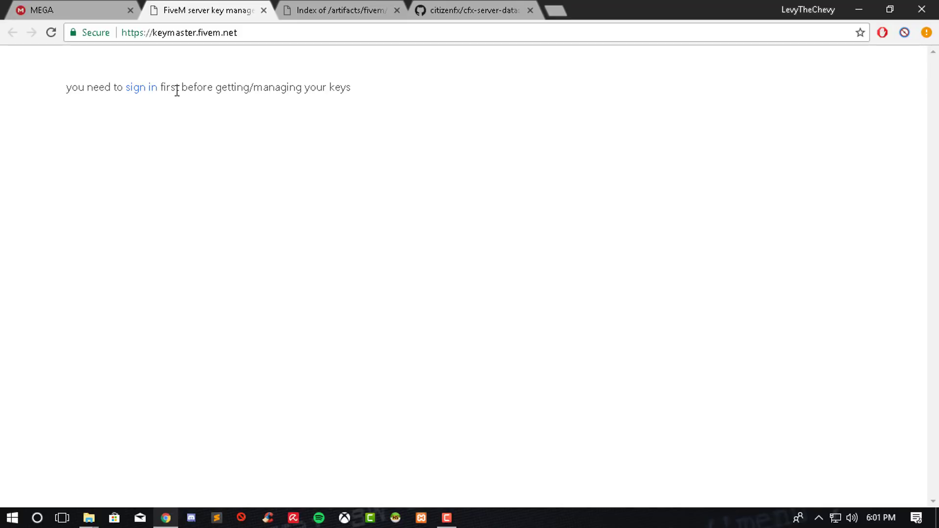
pyautogui.click(860, 11)
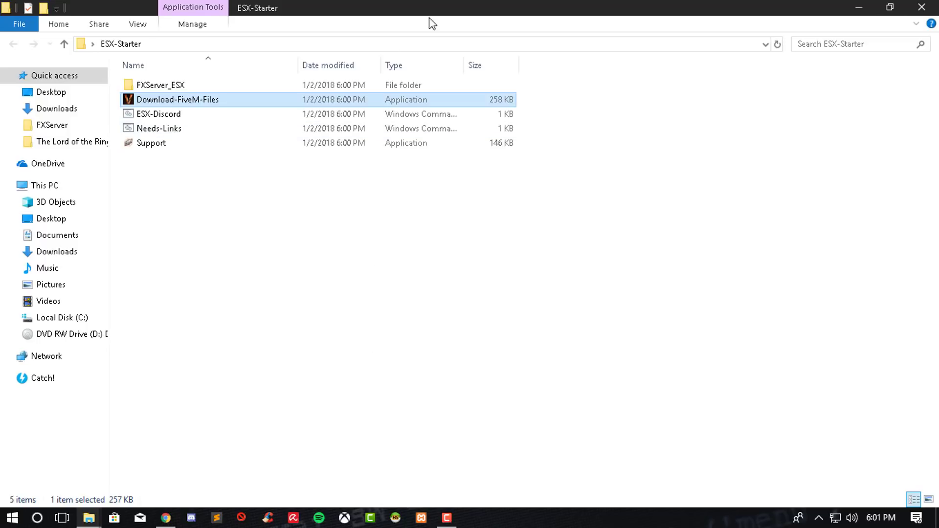
pyautogui.click(860, 7)
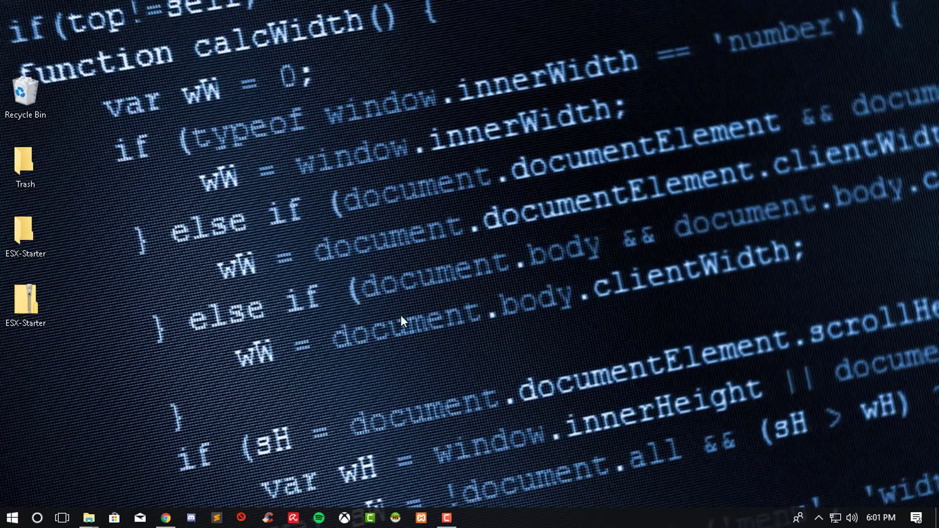
# Step: Copy the resources folder inside cfx-server-data-master from the downloaded cfx-server-data archive
pyautogui.click(89, 518)
pyautogui.click(201, 439)
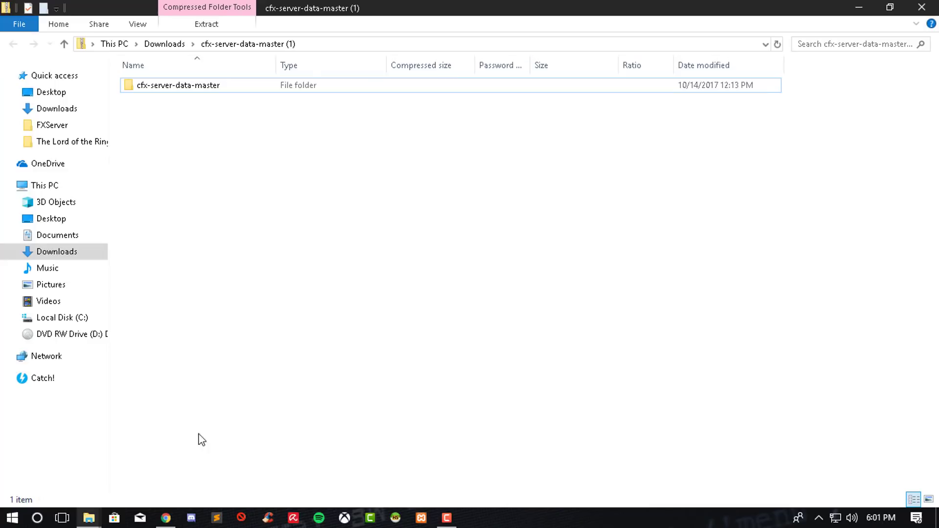
pyautogui.doubleClick(176, 87)
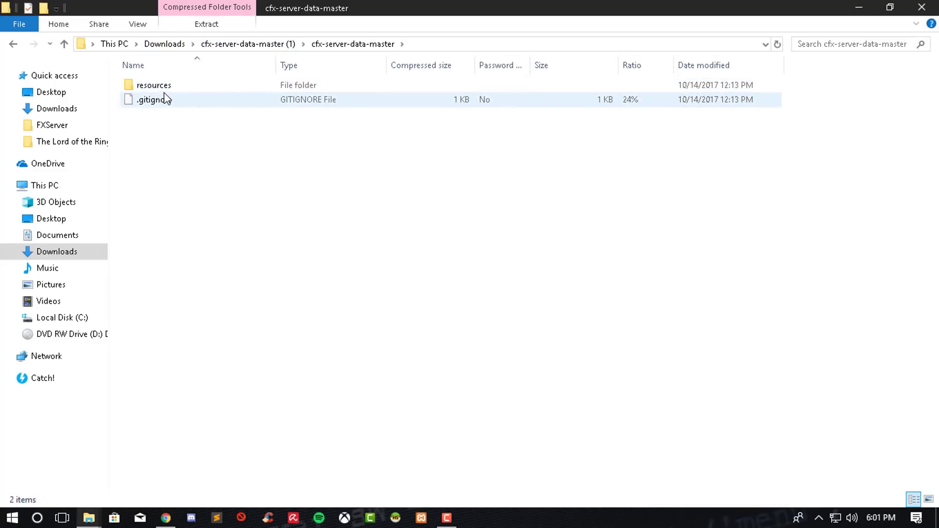
pyautogui.click(180, 88)
pyautogui.rightClick(182, 91)
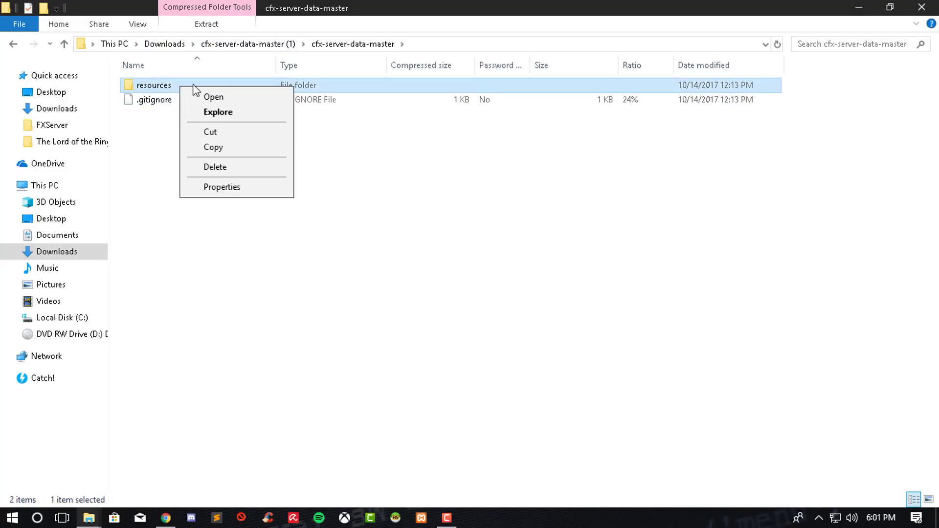
pyautogui.click(233, 150)
# Step: Check the cfx-server-data repository page on GitHub in Chrome, and return to the extracted archive's folder window
pyautogui.click(166, 518)
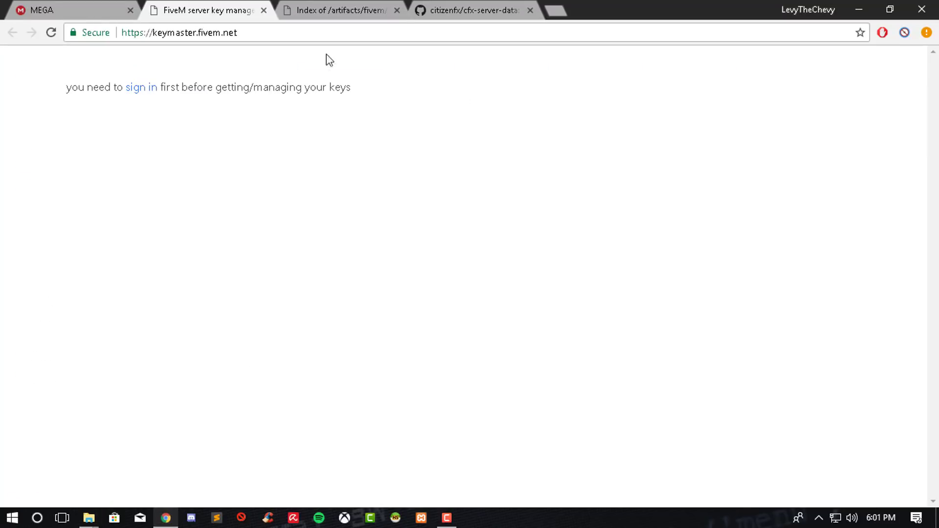
pyautogui.click(343, 9)
pyautogui.click(441, 9)
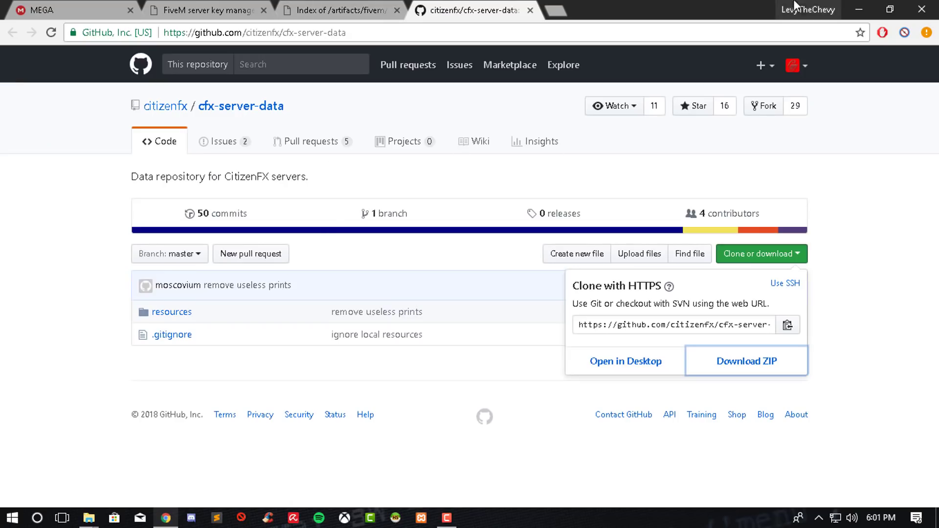
pyautogui.click(851, 7)
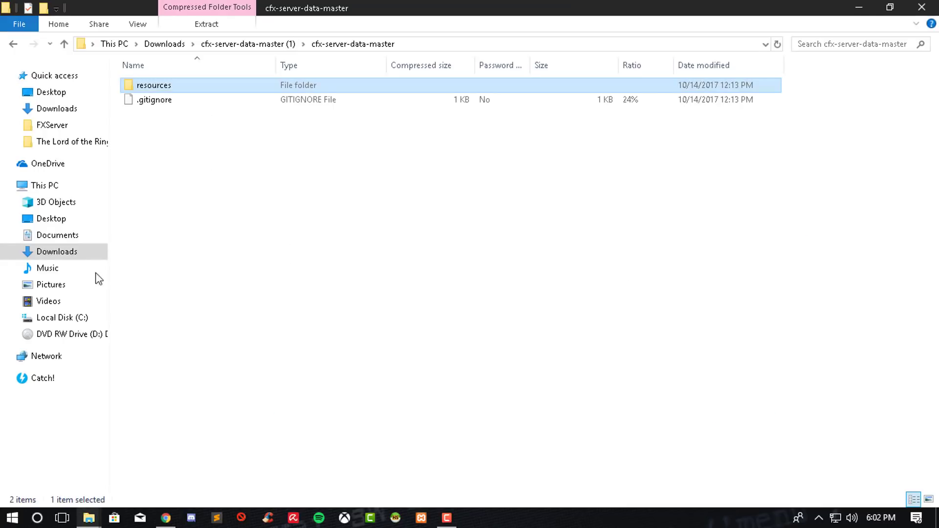
# Step: Paste the copied resources folder into the FXServer_ESX folder on Local Disk (C:)
pyautogui.click(69, 318)
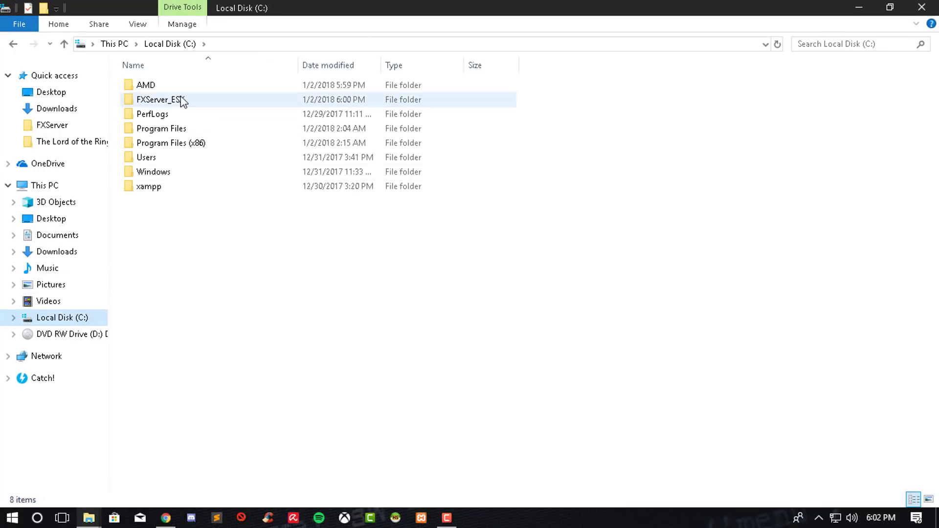
pyautogui.doubleClick(160, 100)
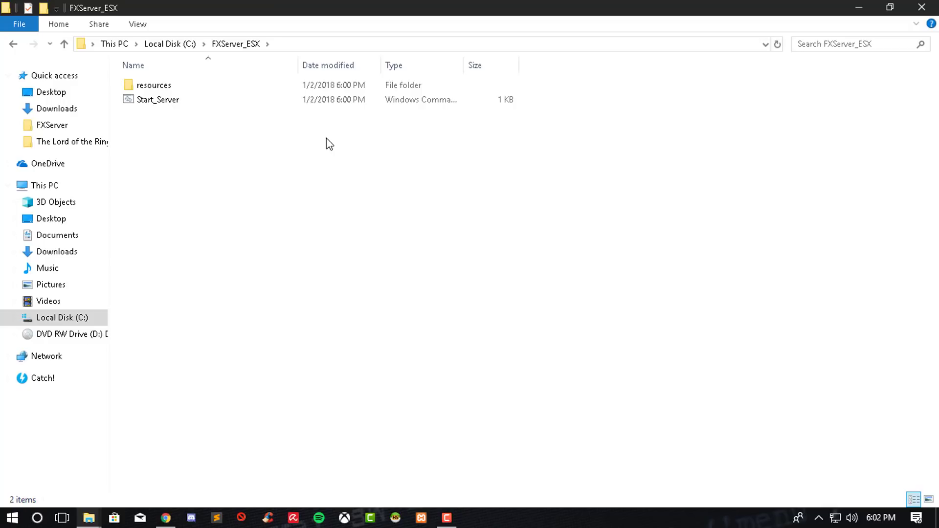
pyautogui.rightClick(307, 208)
pyautogui.click(329, 302)
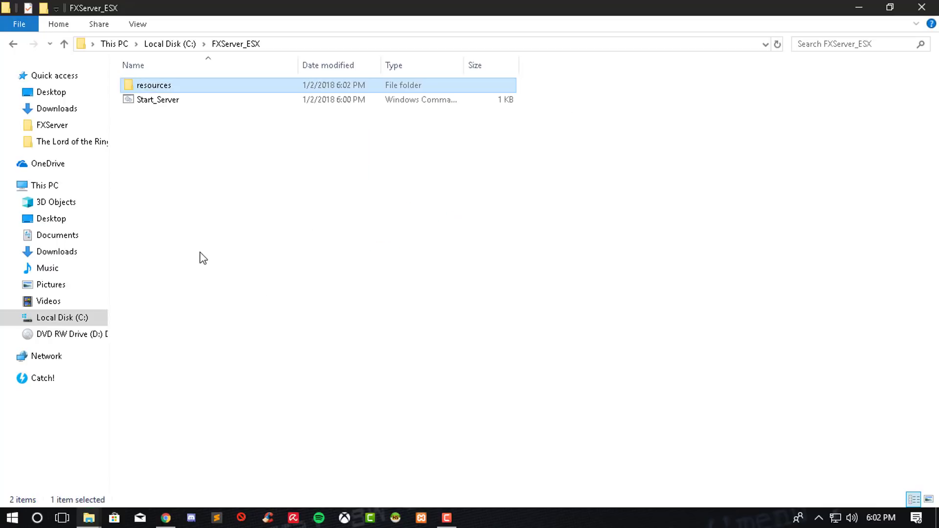
pyautogui.click(195, 211)
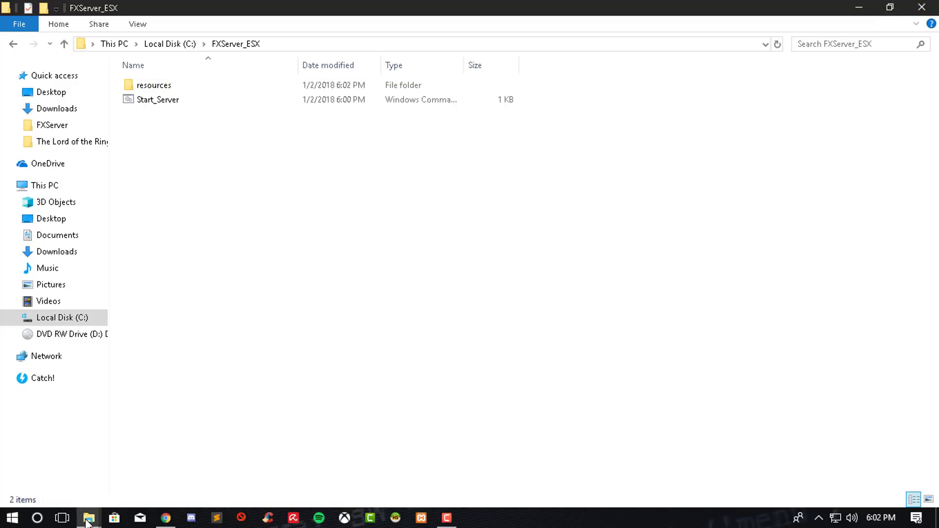
# Step: Bring up the server (1) archive window, check the server.zip build artifacts page in Chrome, and return to the archive
pyautogui.moveTo(88, 521)
pyautogui.click(365, 445)
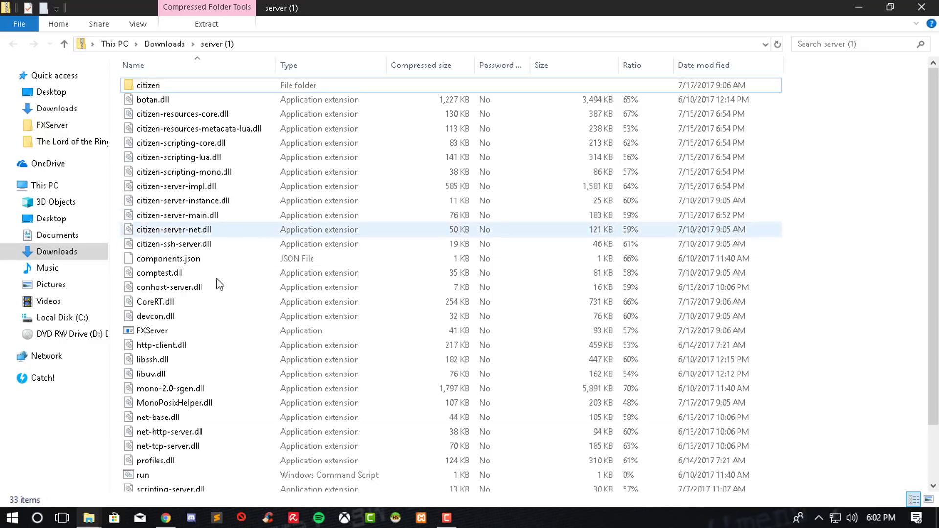
pyautogui.click(166, 518)
pyautogui.click(337, 10)
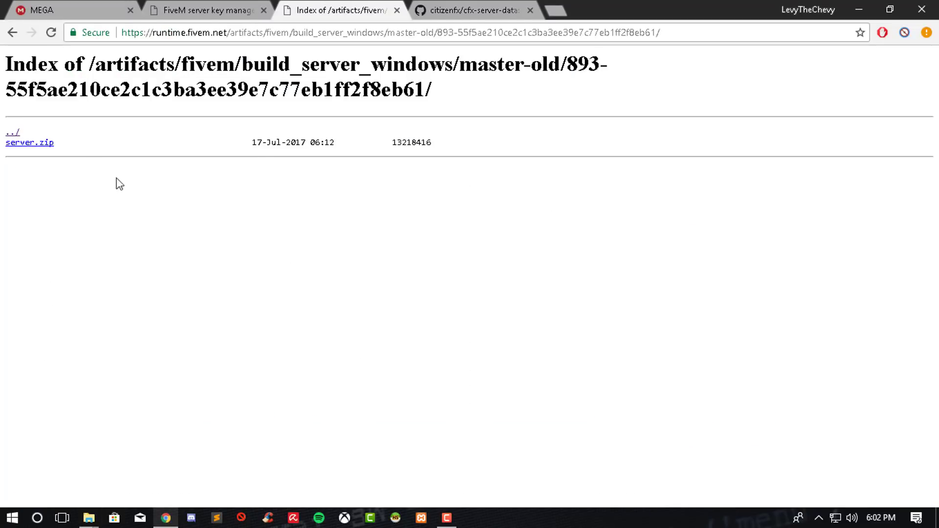
pyautogui.click(859, 10)
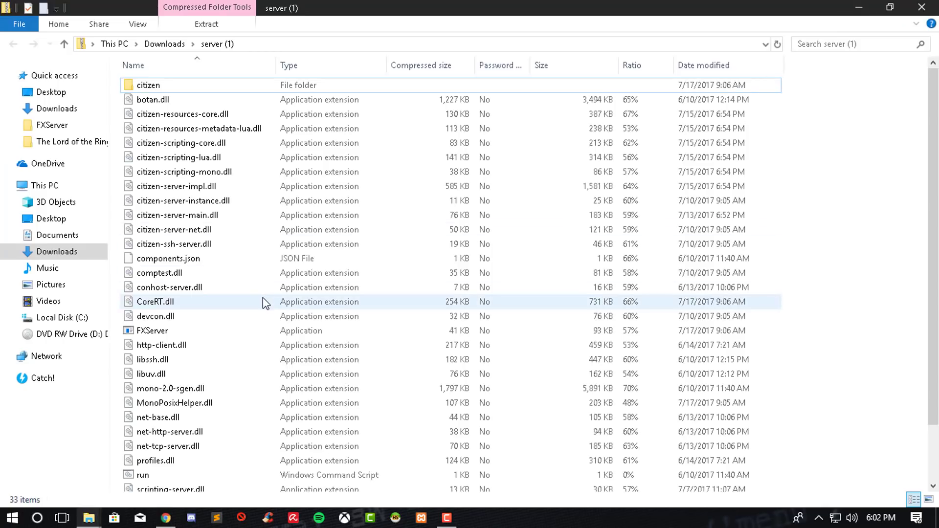
# Step: Copy all files and folders inside the server (1) archive
pyautogui.click(292, 228)
pyautogui.hotkey('ctrl', 'a')
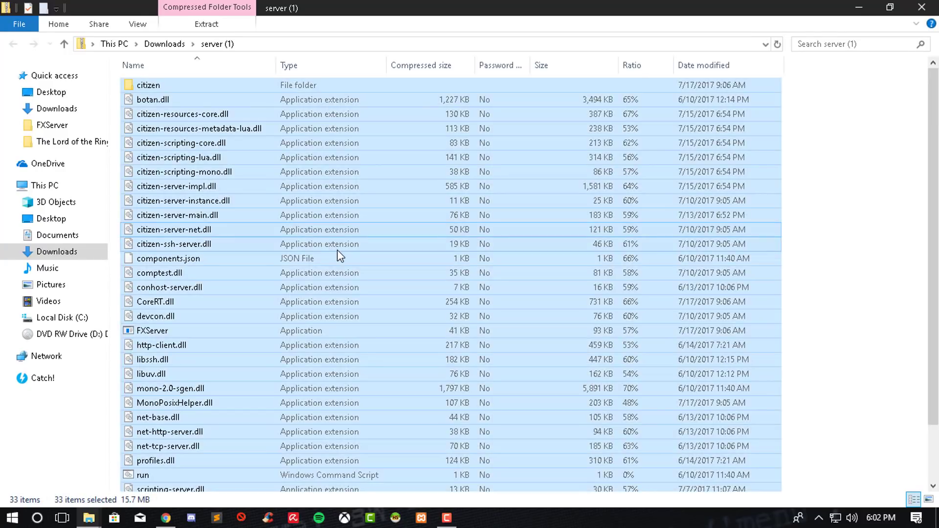
pyautogui.hotkey('ctrl', 'c')
pyautogui.click(479, 275)
pyautogui.rightClick(345, 253)
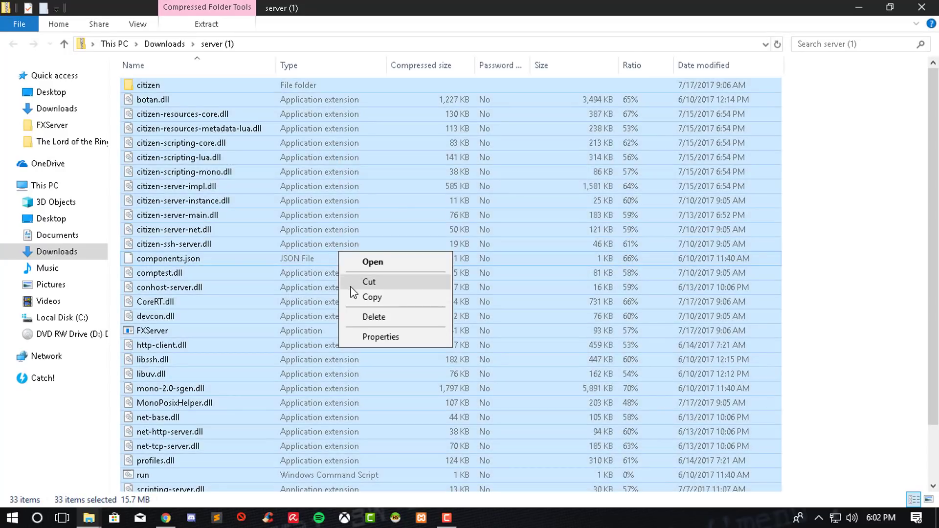
pyautogui.click(387, 297)
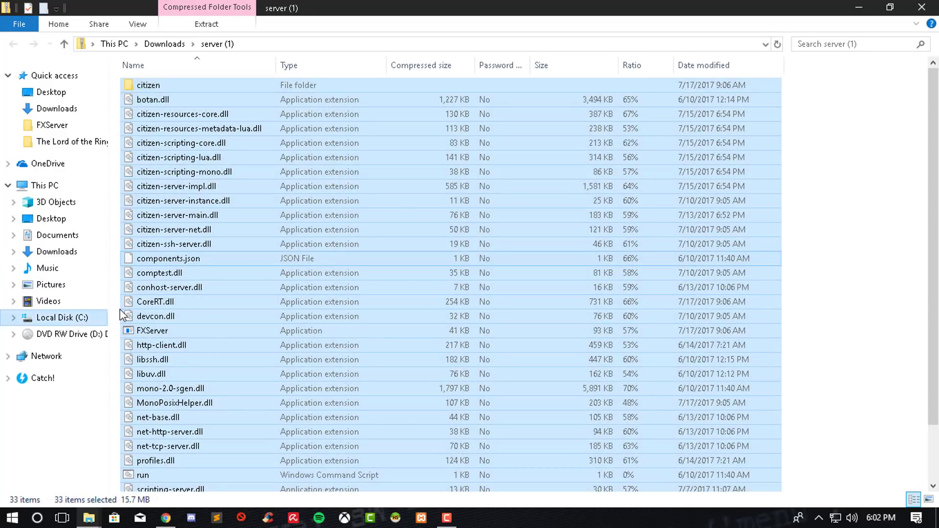
# Step: Paste the copied server build files into the FXServer_ESX folder on Local Disk (C:) and look over the folder's contents
pyautogui.click(62, 317)
pyautogui.doubleClick(181, 100)
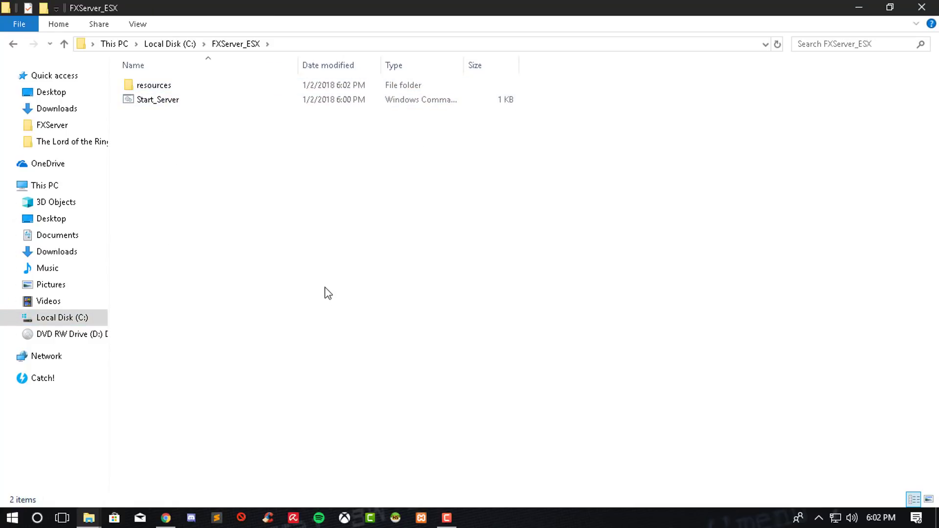
pyautogui.hotkey('ctrl', 'v')
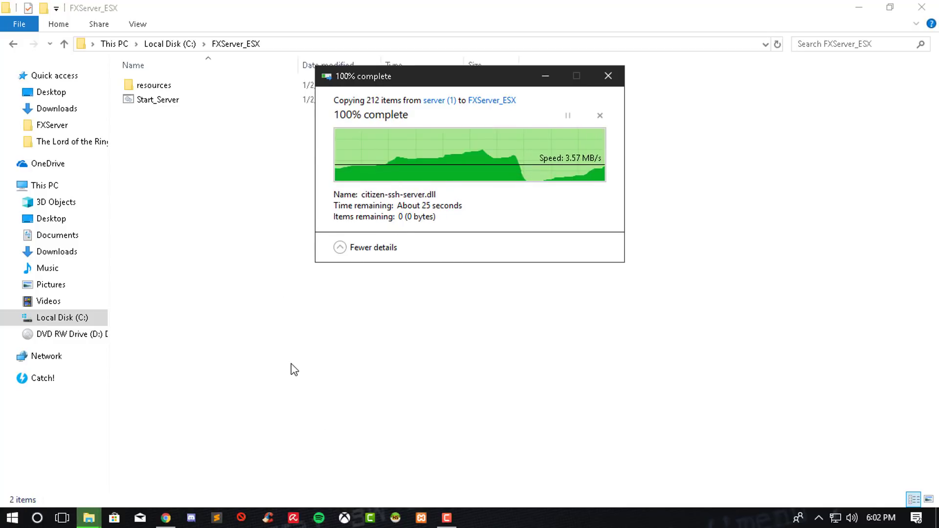
pyautogui.click(543, 320)
pyautogui.scroll(-3, 357, 346)
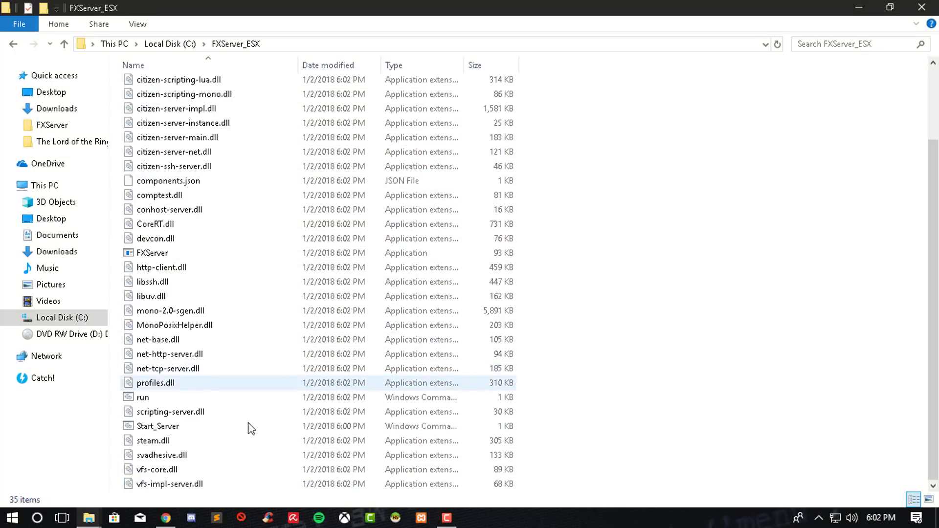
pyautogui.scroll(2, 602, 352)
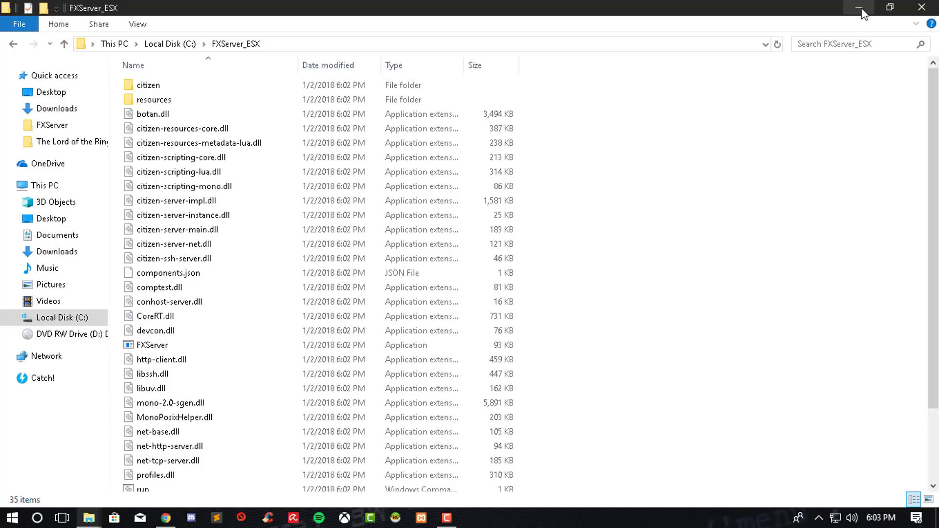
# Step: Switch to Chrome, open fivem.net in a new tab, and follow the non-commercial server download link to the Running FXServer wiki page
pyautogui.click(169, 520)
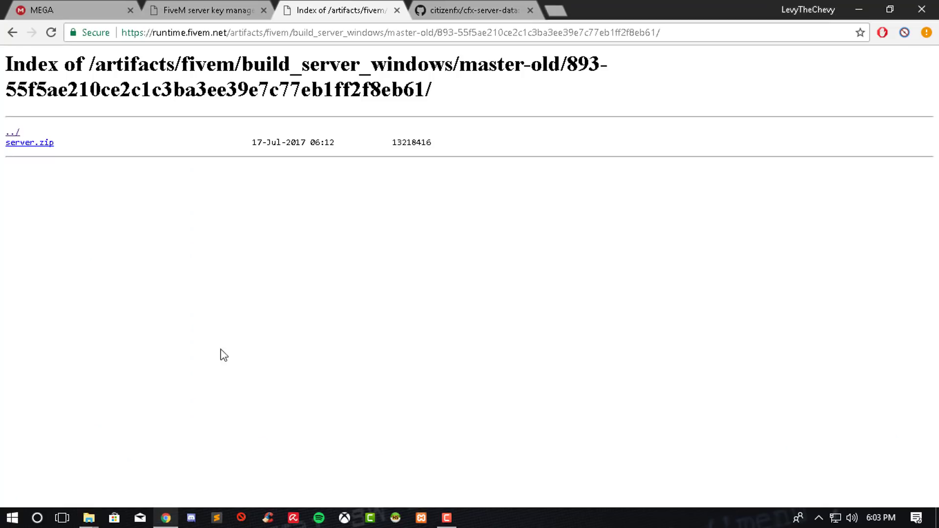
pyautogui.click(560, 11)
pyautogui.write('fi')
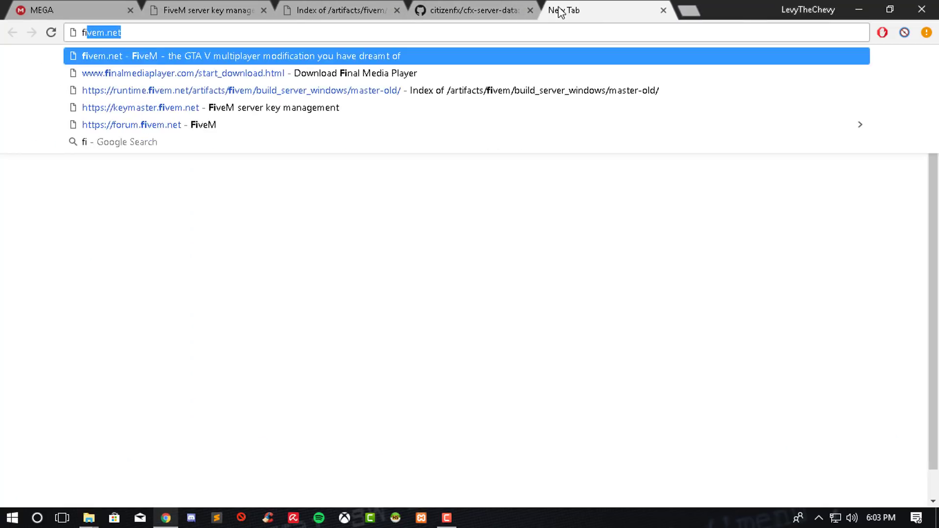
pyautogui.write('vm.net')
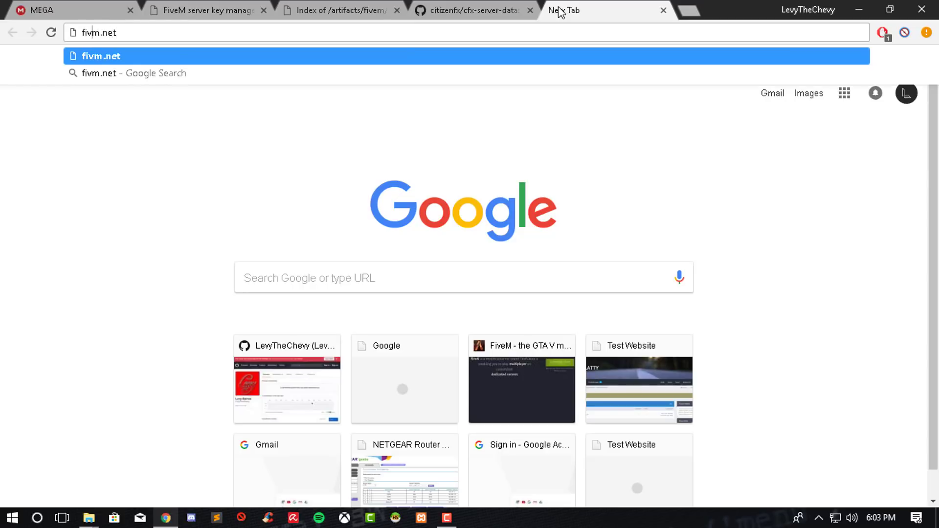
pyautogui.press('Left')
pyautogui.press('Left')
pyautogui.press('Left')
pyautogui.press('Left')
pyautogui.write('e')
pyautogui.press('Return')
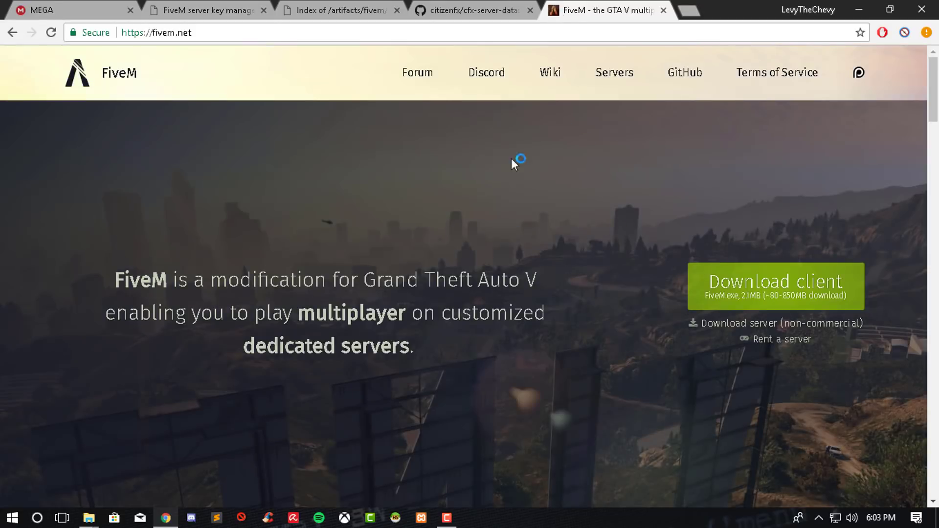
pyautogui.click(737, 325)
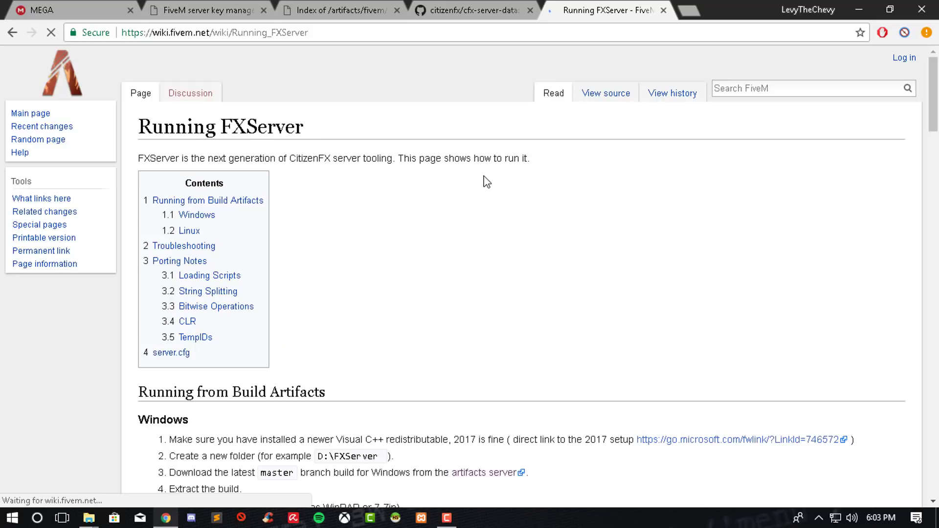
# Step: Copy the entire example server.cfg text from the Running FXServer wiki page and minimize the open windows to show the desktop
pyautogui.scroll(-1, 612, 375)
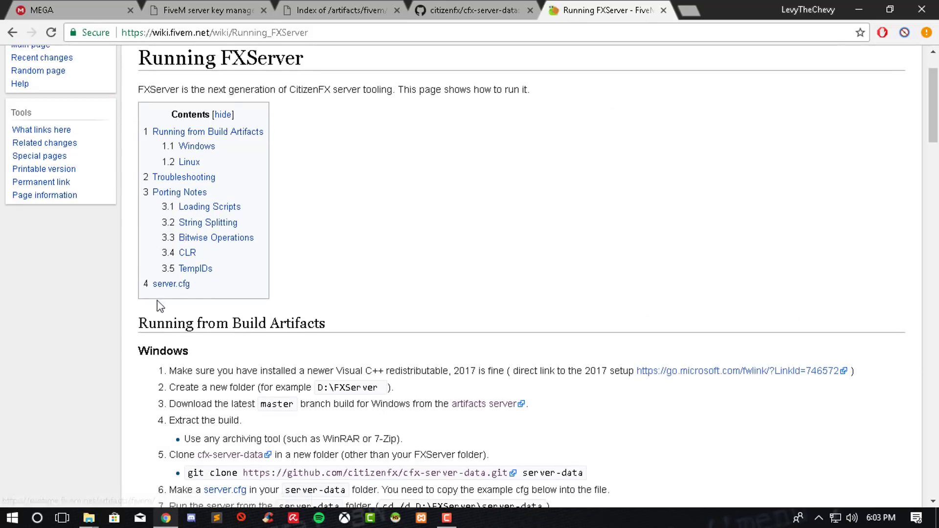
pyautogui.scroll(2, 369, 153)
pyautogui.scroll(-8, 317, 240)
pyautogui.scroll(-20, 317, 239)
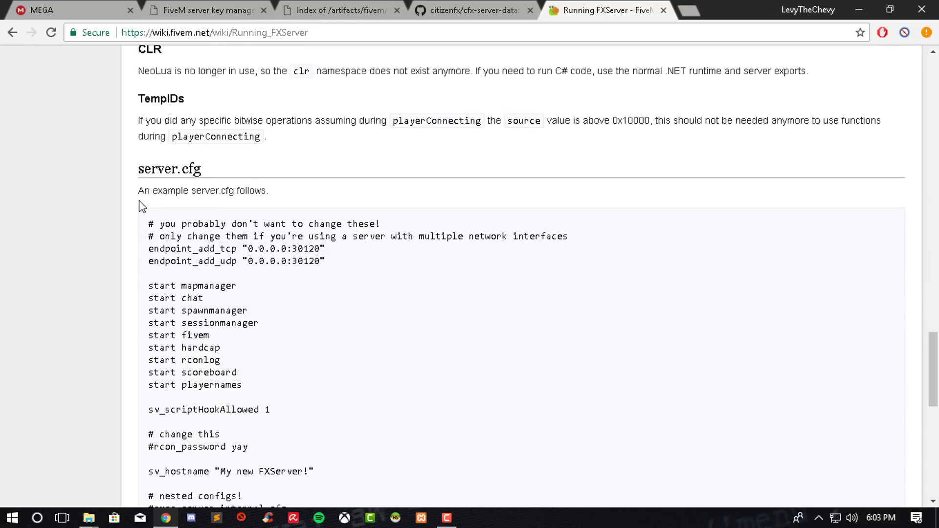
pyautogui.moveTo(148, 228); pyautogui.dragTo(320, 369)
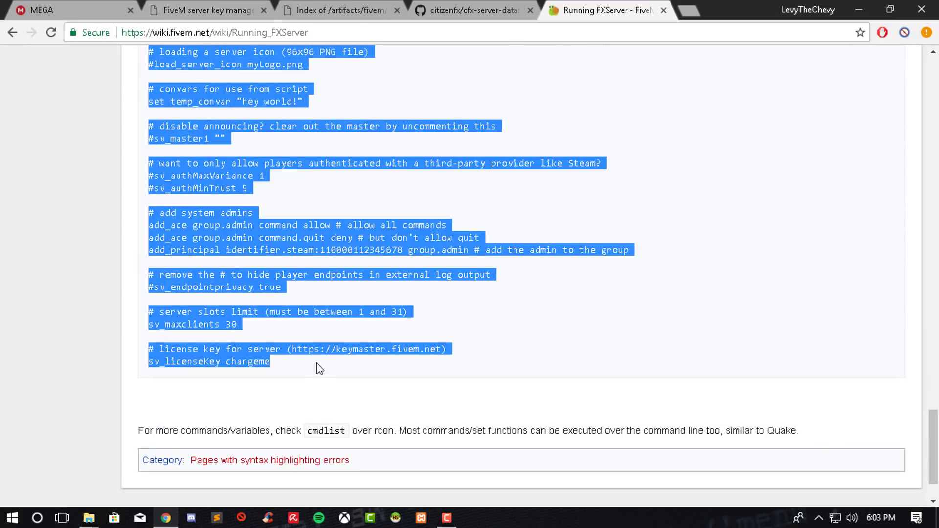
pyautogui.rightClick(344, 346)
pyautogui.click(377, 357)
pyautogui.click(859, 9)
pyautogui.click(861, 9)
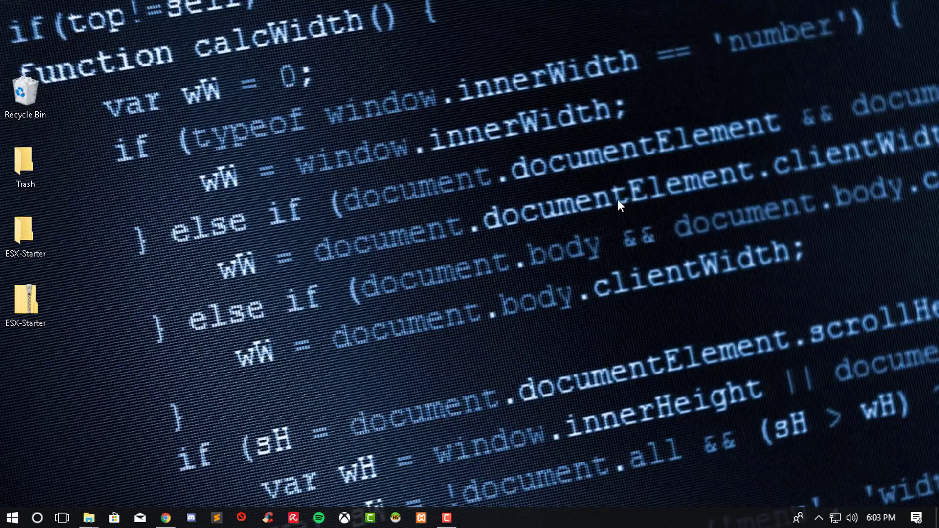
# Step: Create a text document named server on the desktop and open it in Notepad
pyautogui.rightClick(427, 253)
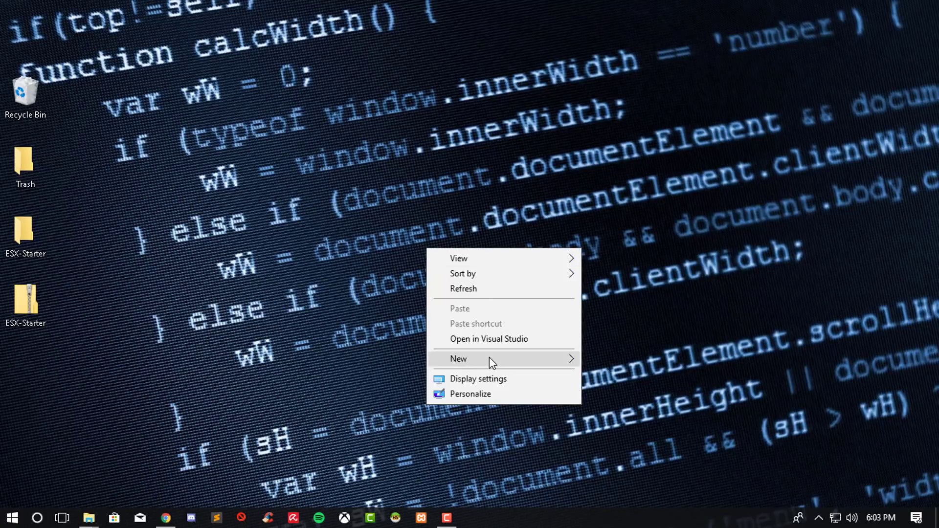
pyautogui.moveTo(565, 362)
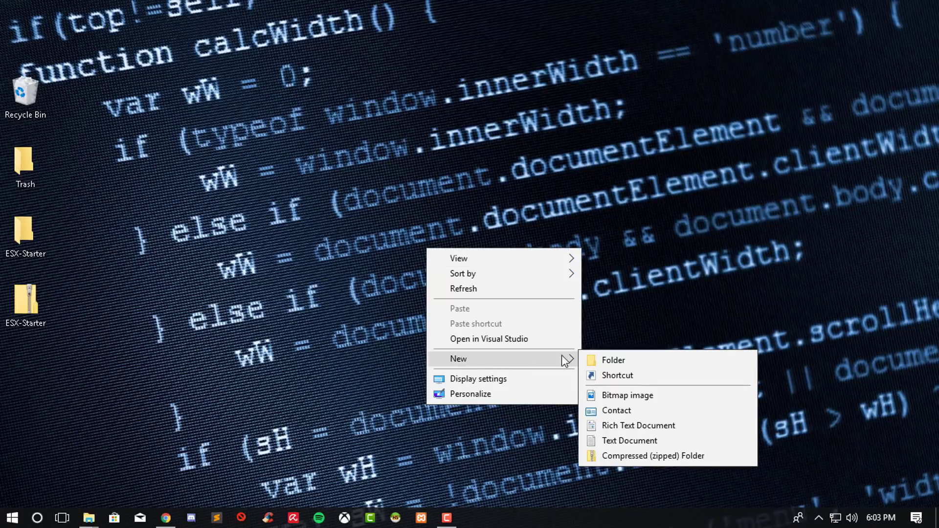
pyautogui.click(615, 441)
pyautogui.write('server')
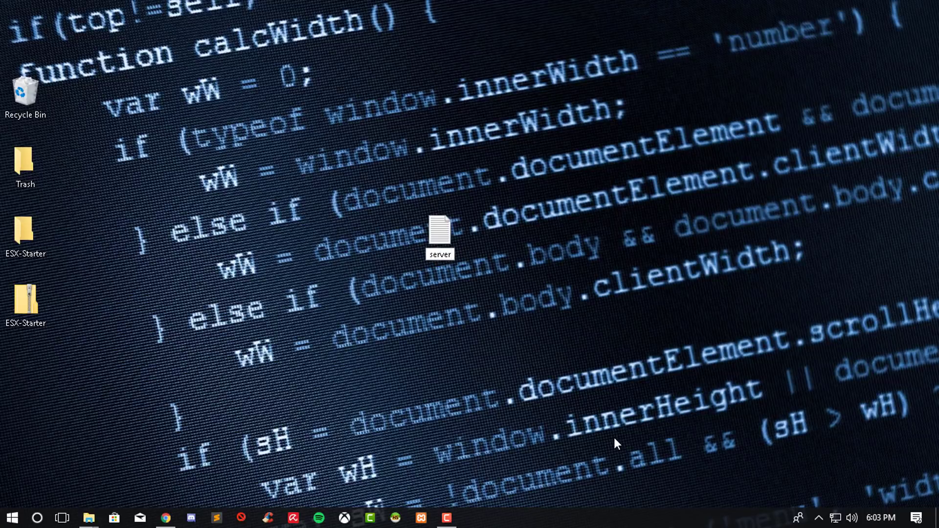
pyautogui.press('Return')
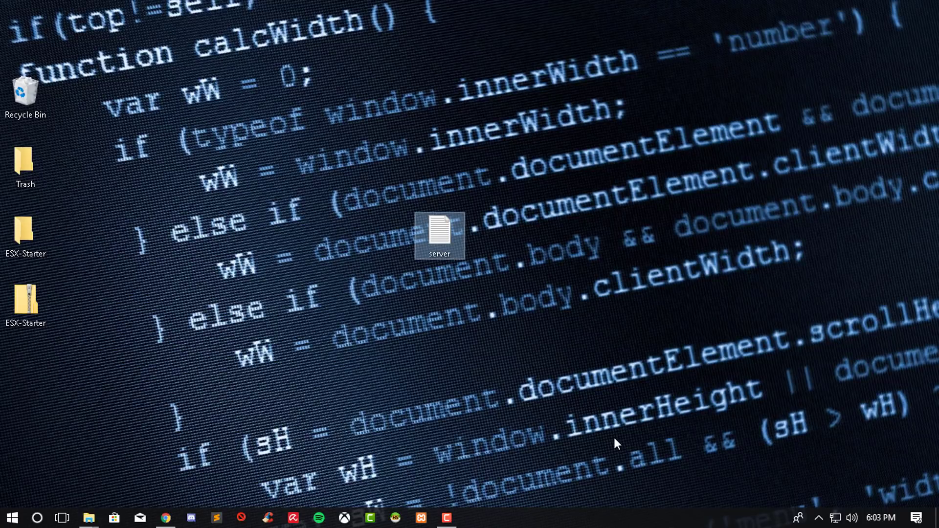
pyautogui.press('Return')
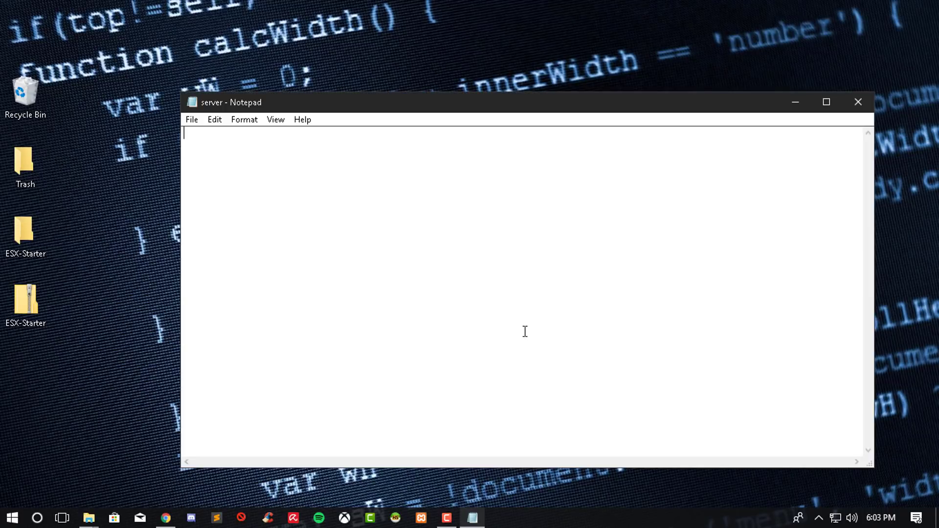
# Step: Paste the copied example configuration into the server document and set sv_scriptHookAllowed to 0
pyautogui.rightClick(524, 332)
pyautogui.click(563, 199)
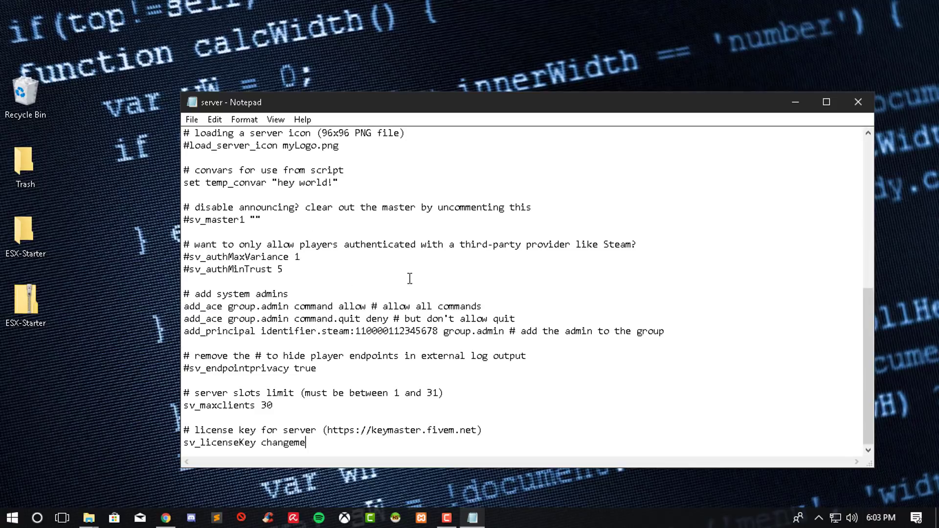
pyautogui.scroll(8, 410, 279)
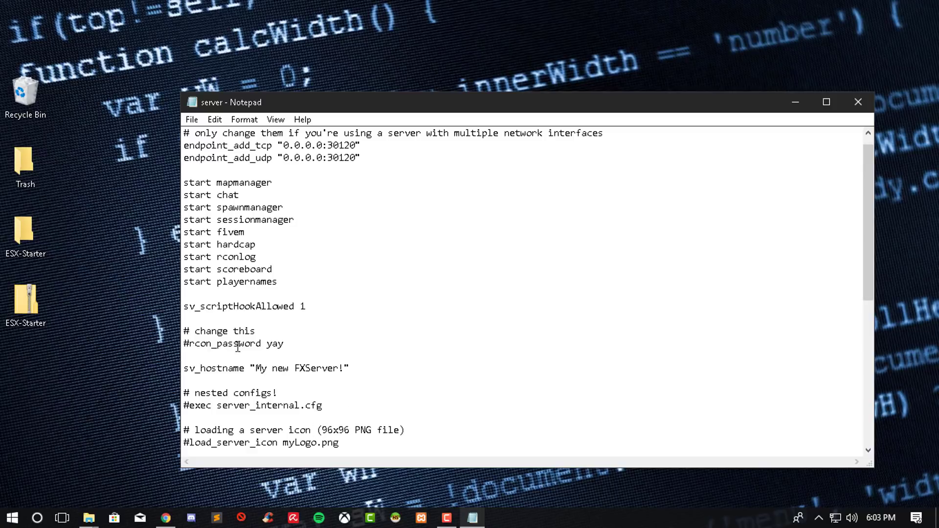
pyautogui.scroll(-2, 318, 307)
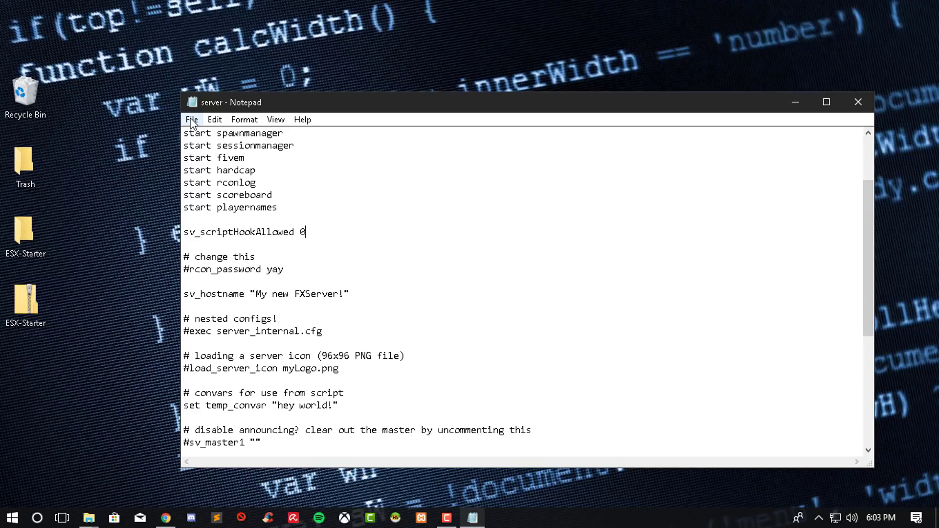
# Step: Save the document to the Desktop as server.cfg with the All Files type, and close Notepad
pyautogui.click(191, 123)
pyautogui.click(222, 181)
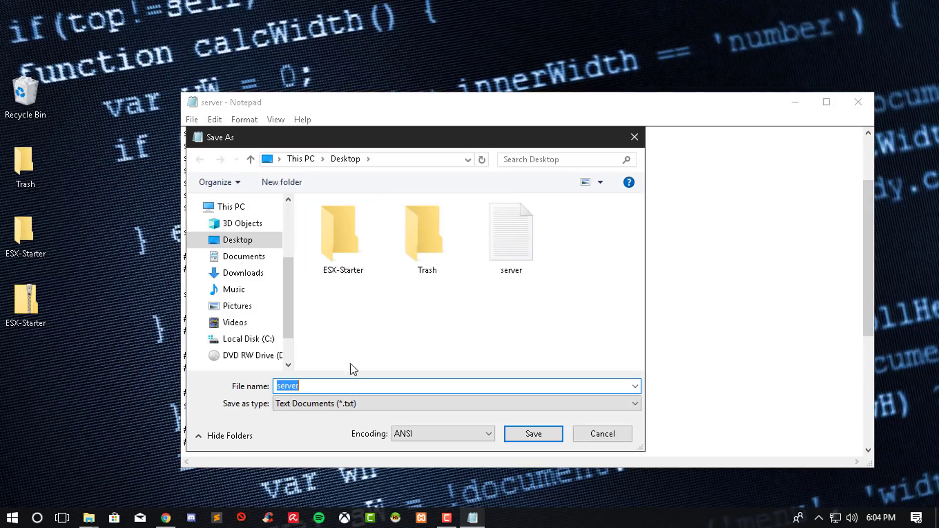
pyautogui.click(298, 410)
pyautogui.click(296, 428)
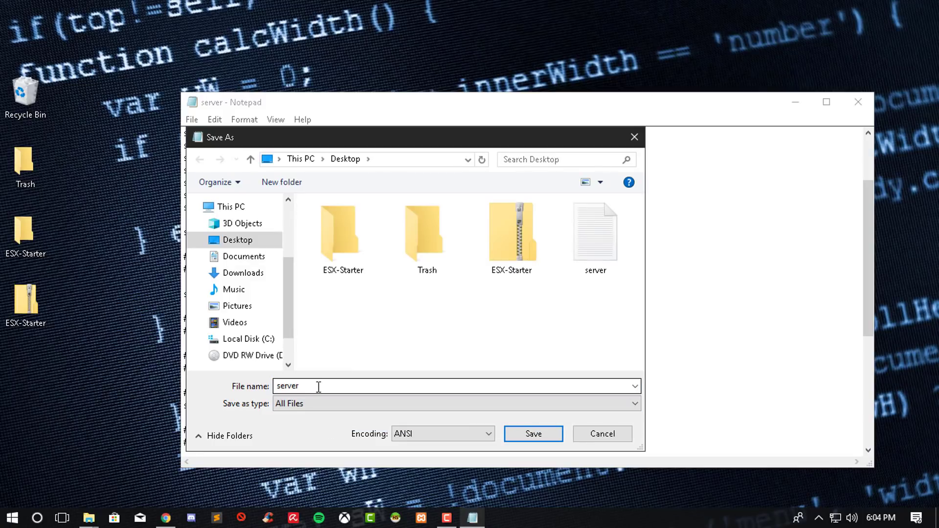
pyautogui.click(318, 387)
pyautogui.write('.cfg')
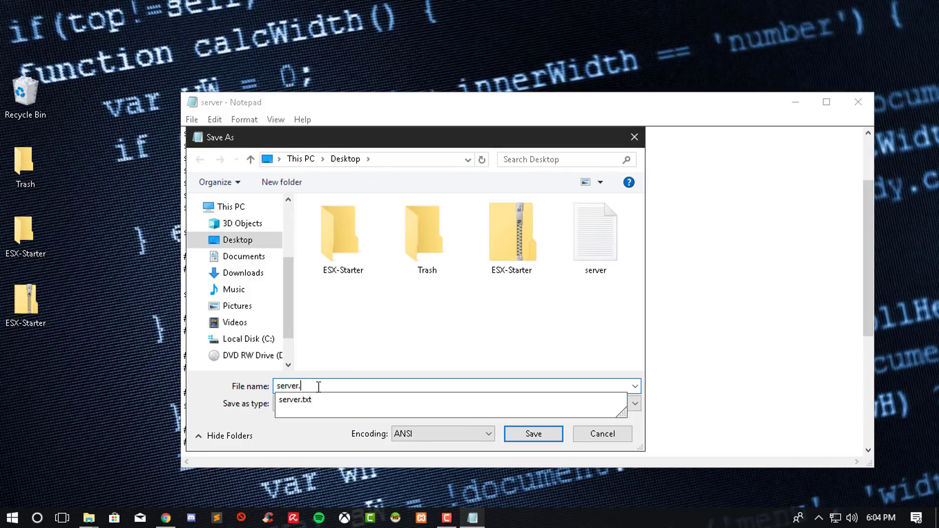
pyautogui.click(245, 242)
pyautogui.click(532, 437)
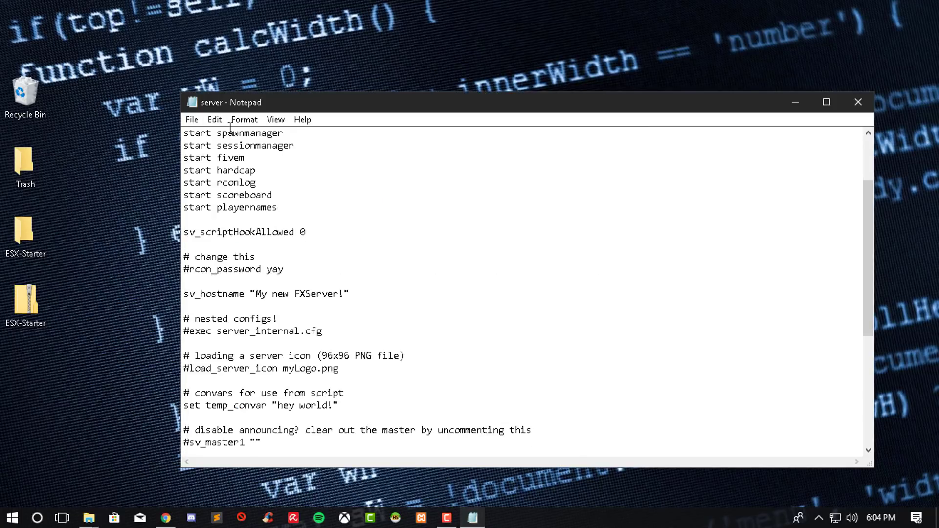
pyautogui.click(871, 98)
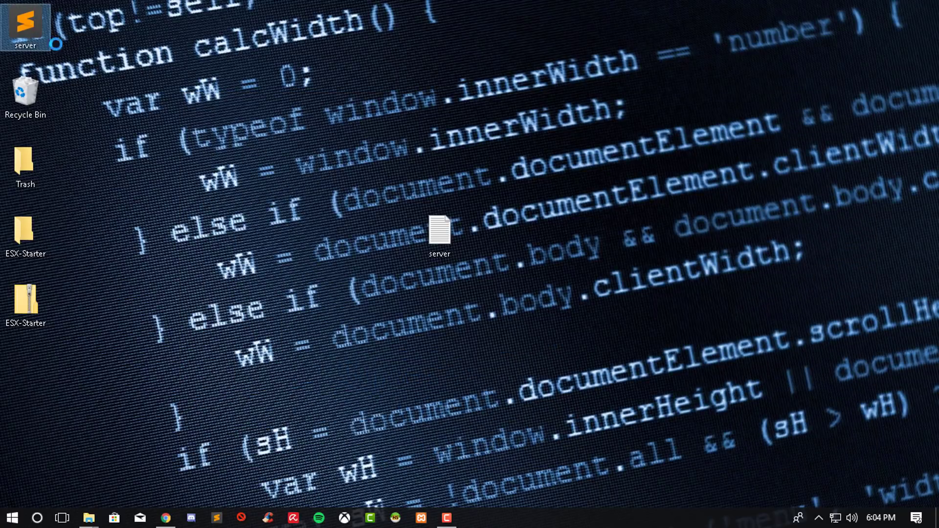
# Step: Place the desktop's server.cfg file on the clipboard and close the surplus File Explorer windows
pyautogui.rightClick(29, 20)
pyautogui.click(132, 234)
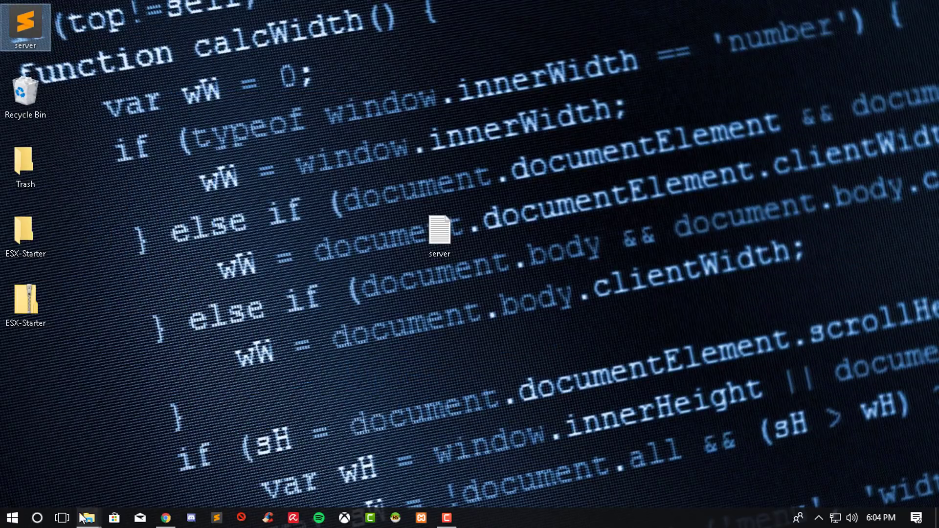
pyautogui.moveTo(82, 518)
pyautogui.click(137, 416)
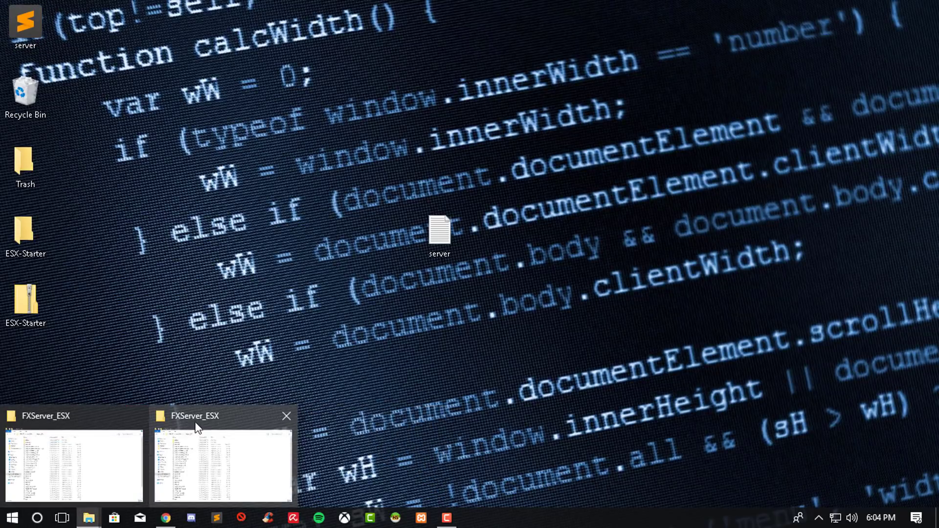
pyautogui.click(136, 416)
pyautogui.click(136, 416)
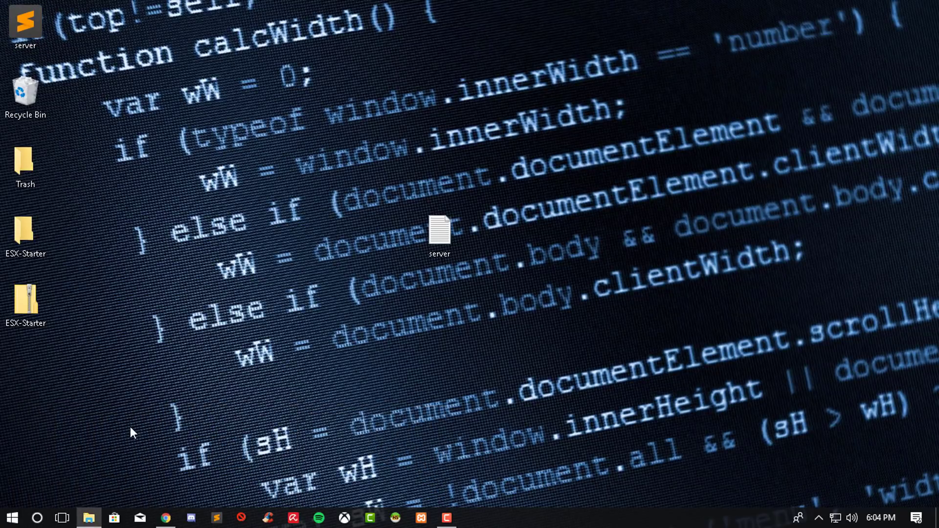
# Step: Open C:\FXServer_ESX from This PC and paste the server.cfg file into it
pyautogui.click(39, 515)
pyautogui.write('this')
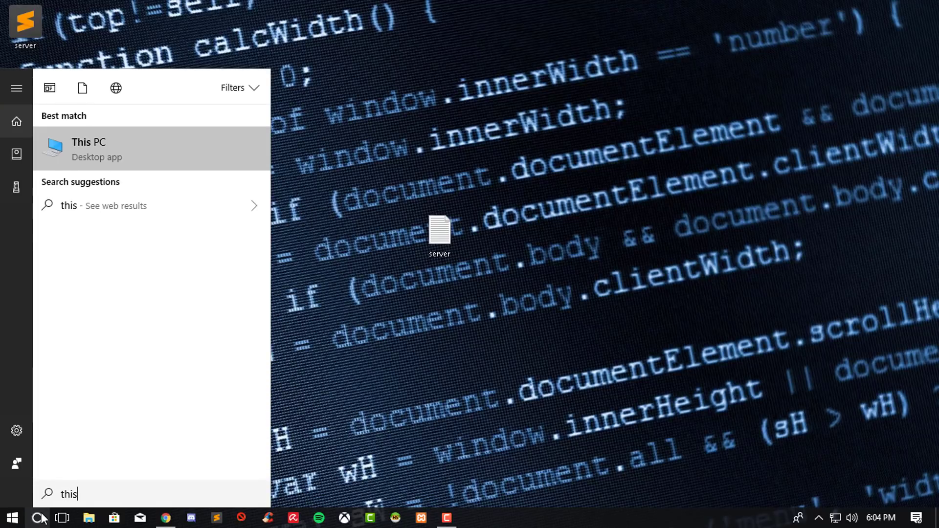
pyautogui.press('Return')
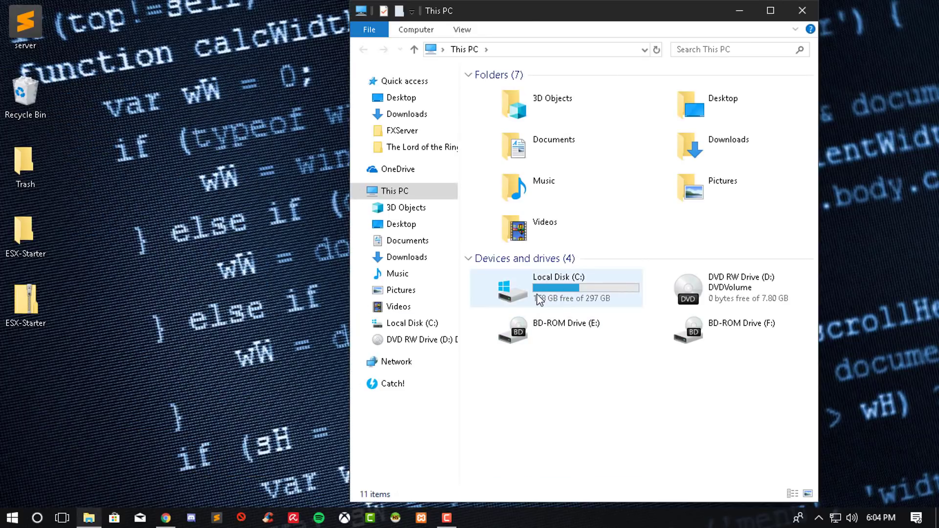
pyautogui.doubleClick(540, 299)
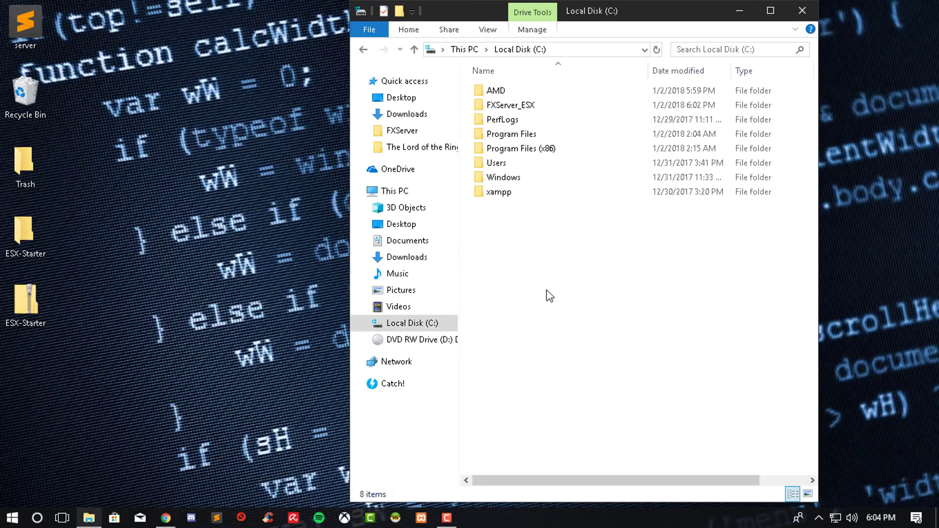
pyautogui.doubleClick(522, 107)
pyautogui.scroll(-2, 518, 269)
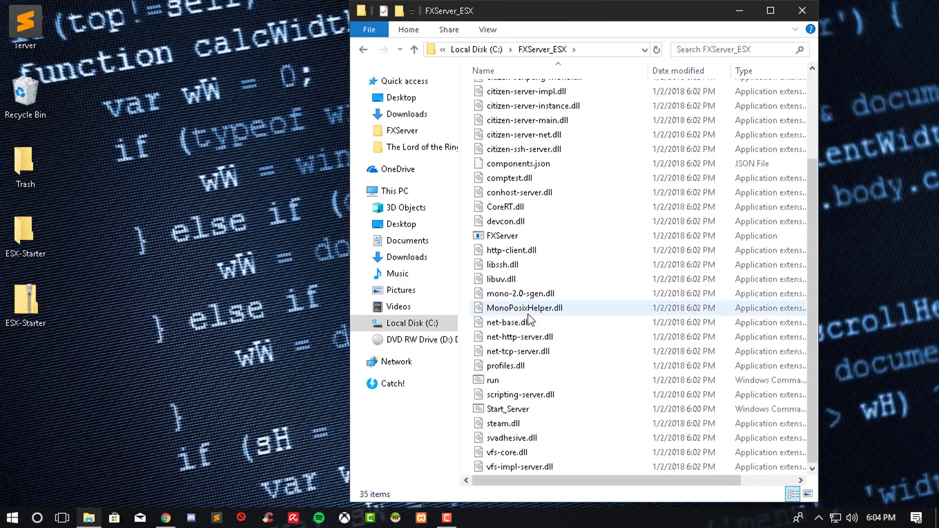
pyautogui.scroll(2, 537, 272)
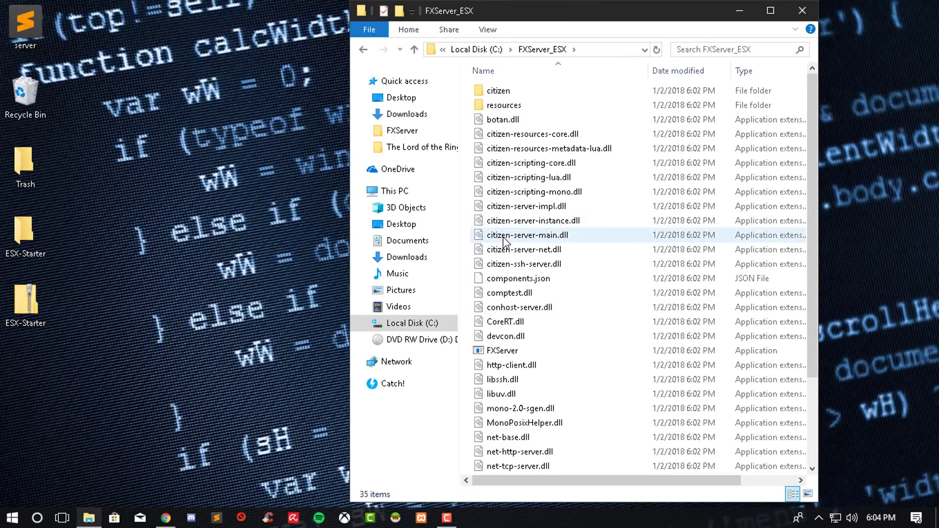
pyautogui.rightClick(469, 197)
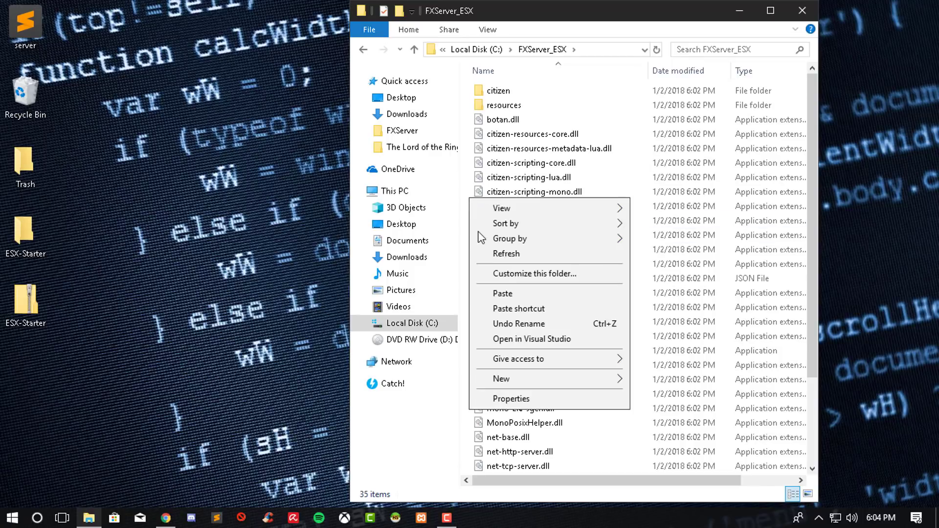
pyautogui.click(504, 294)
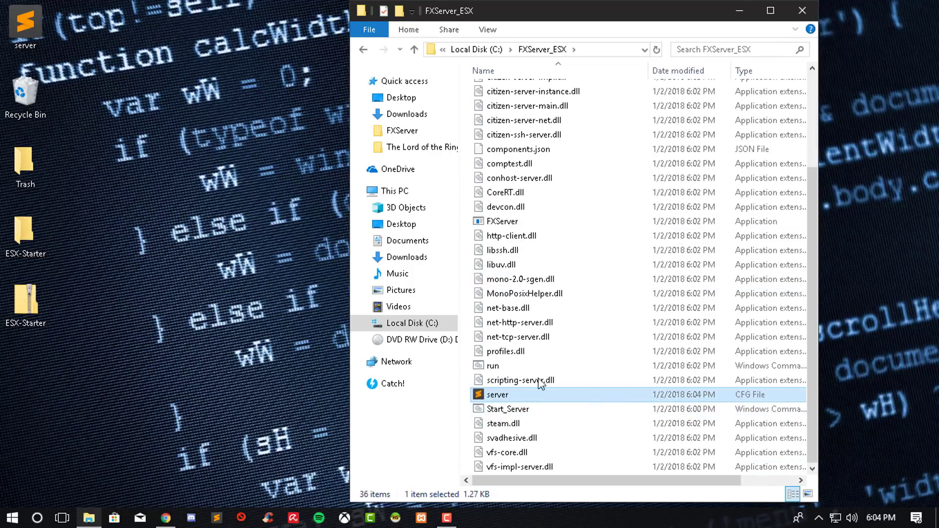
# Step: Examine the resources folder inside FXServer_ESX, including the contents of its [ESX] subfolder, and return to FXServer_ESX
pyautogui.scroll(3, 539, 396)
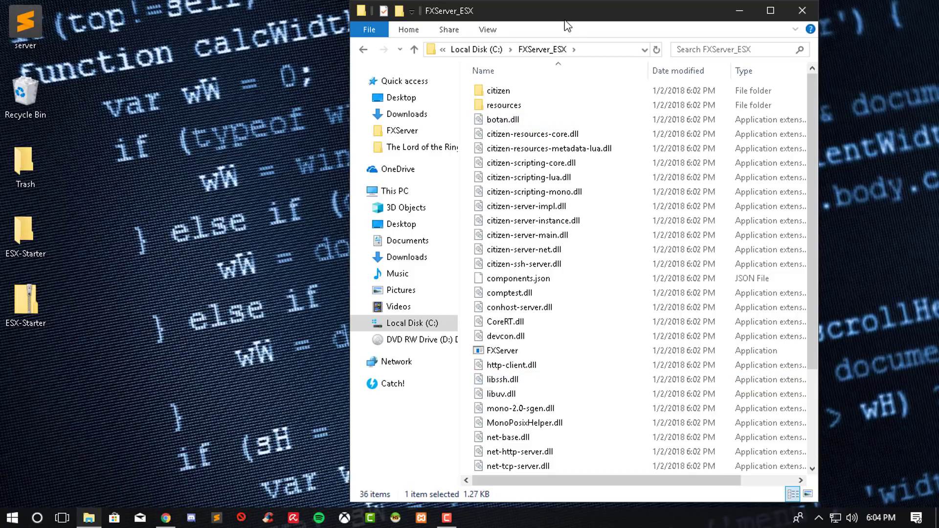
pyautogui.moveTo(581, 20); pyautogui.dragTo(587, 40)
pyautogui.doubleClick(574, 26)
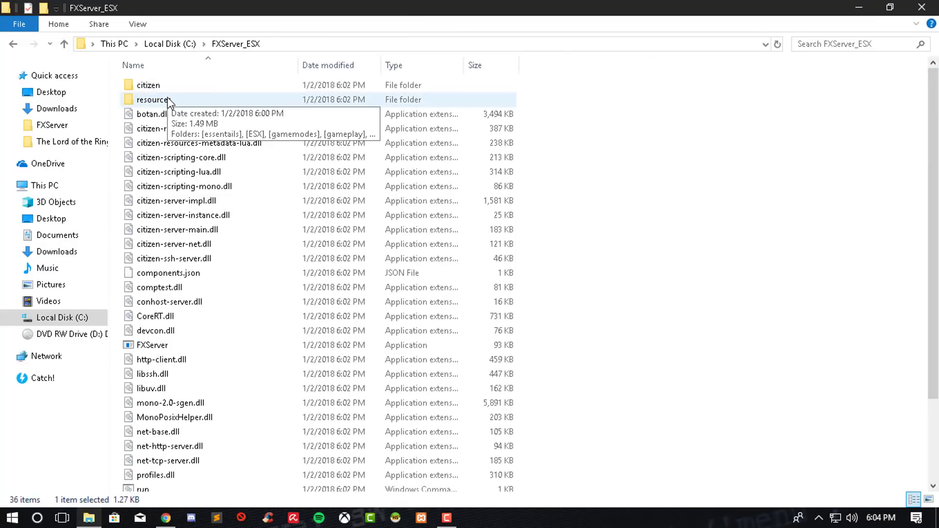
pyautogui.doubleClick(149, 100)
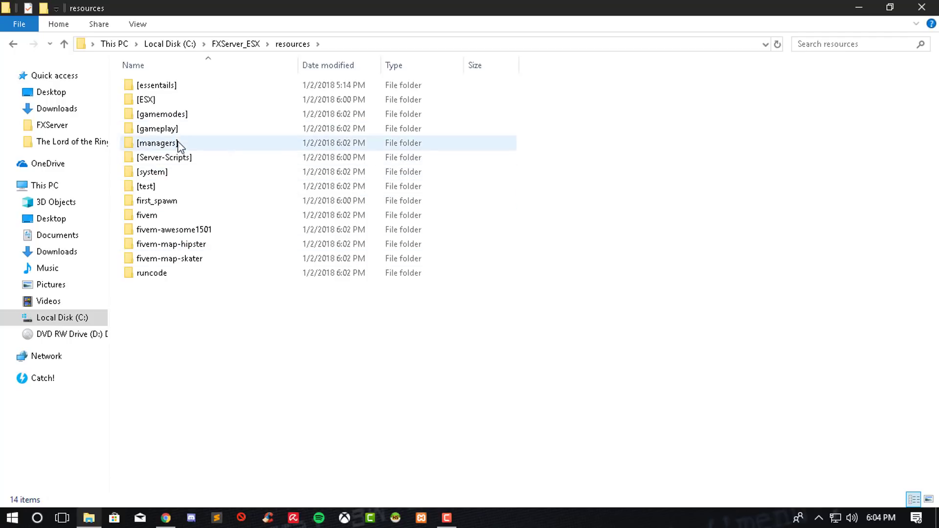
pyautogui.doubleClick(211, 104)
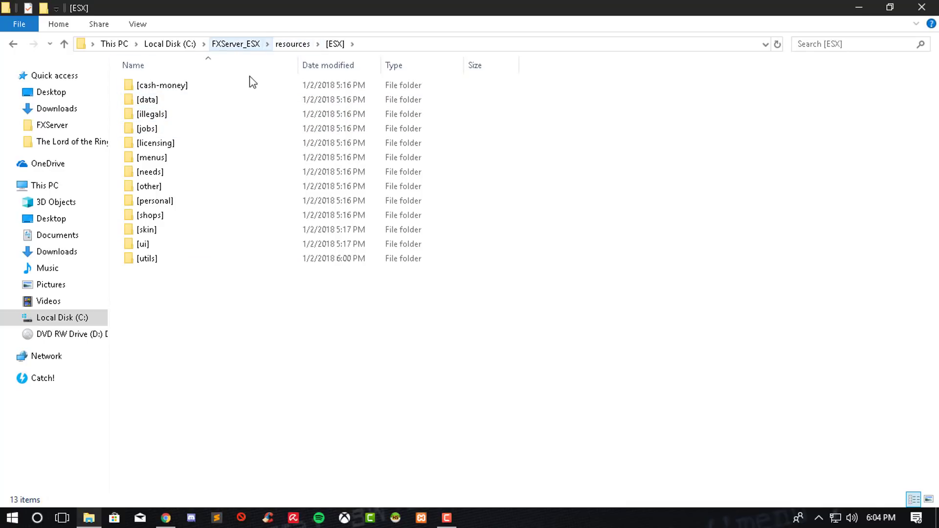
pyautogui.click(292, 45)
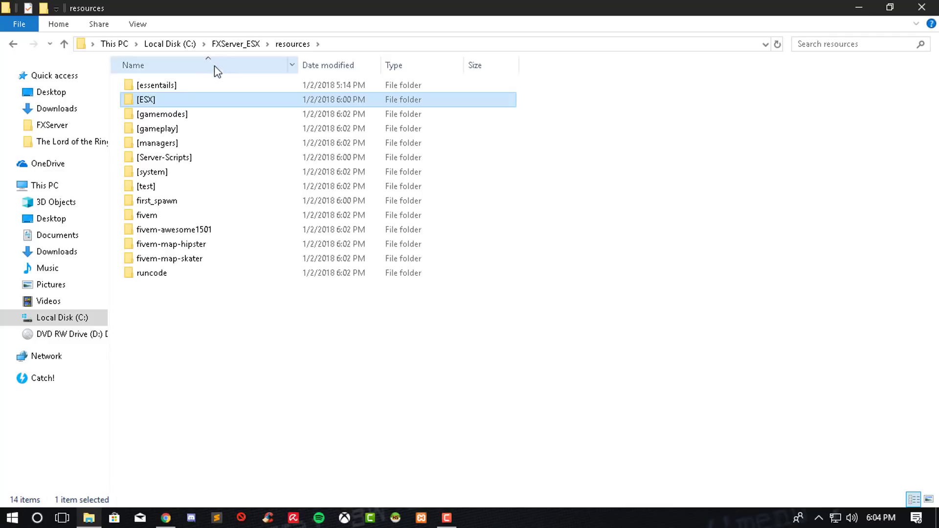
pyautogui.doubleClick(185, 101)
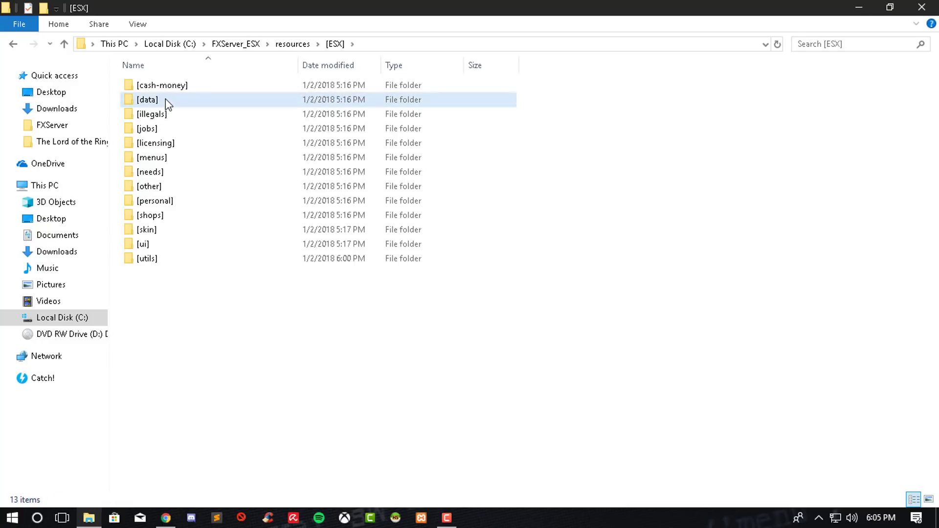
pyautogui.doubleClick(166, 99)
pyautogui.click(291, 44)
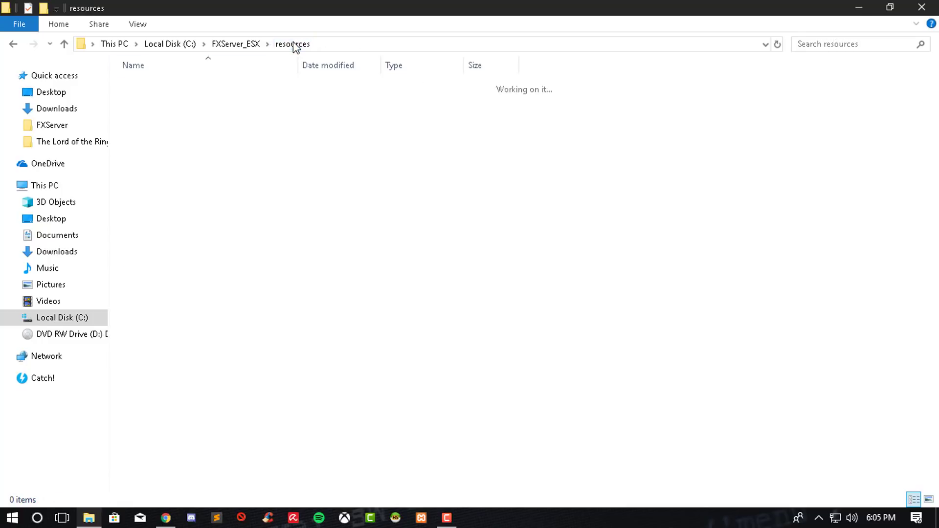
pyautogui.click(237, 46)
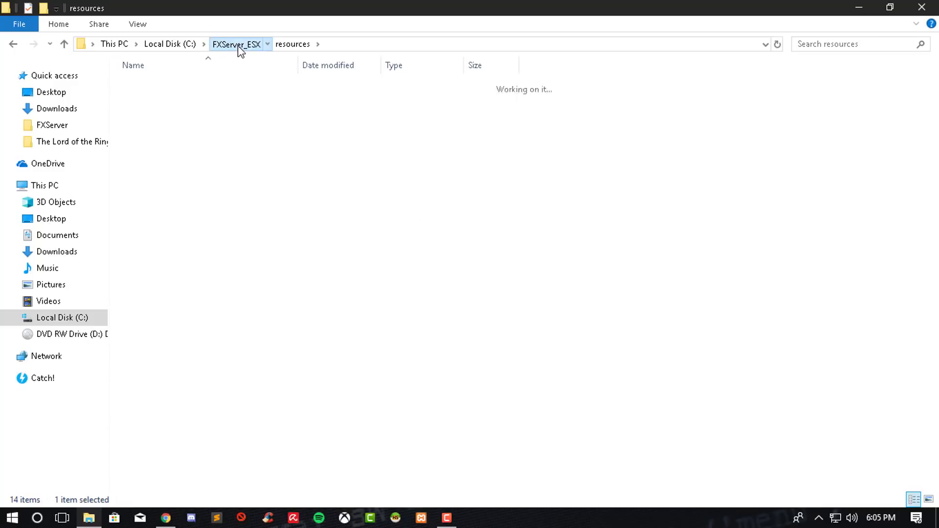
pyautogui.doubleClick(192, 99)
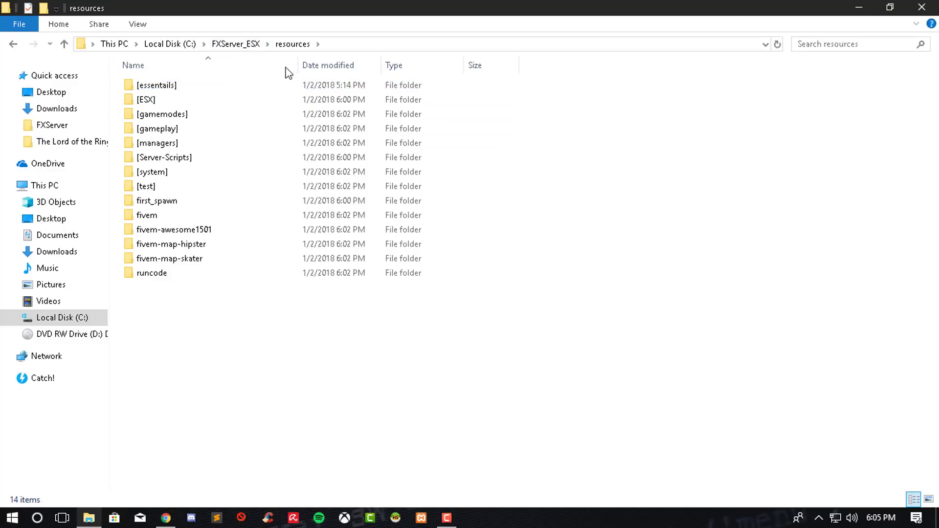
pyautogui.click(244, 45)
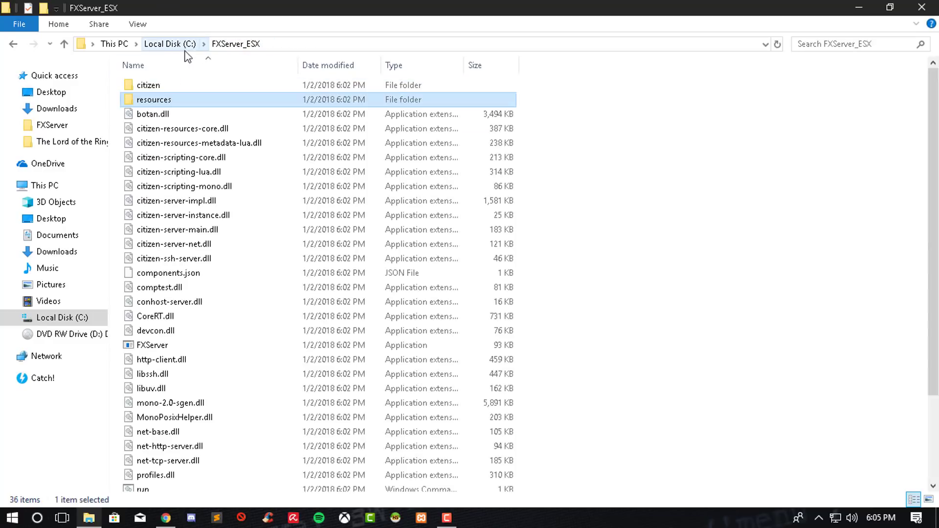
pyautogui.click(172, 45)
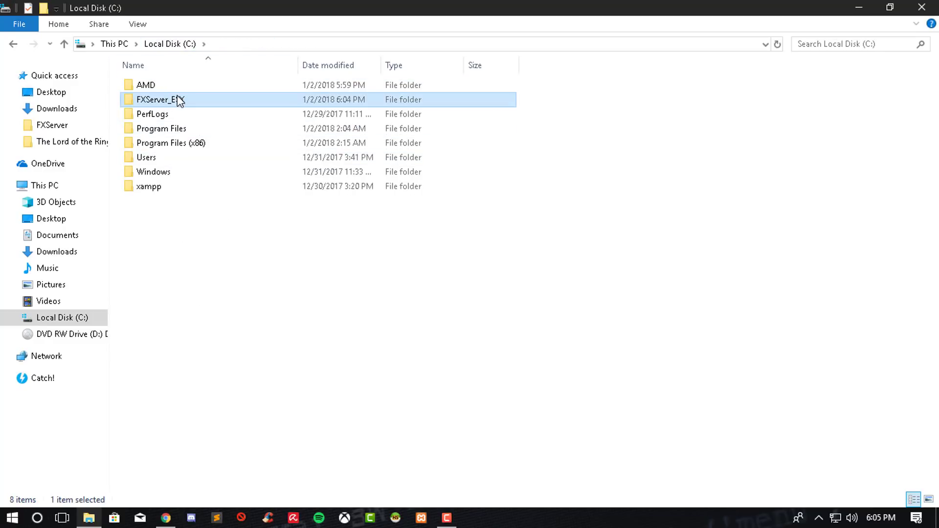
pyautogui.doubleClick(178, 99)
# Step: Run Needs-Links from the desktop's ESX-Starter folder, allowing it to run despite the SmartScreen block
pyautogui.moveTo(342, 8); pyautogui.dragTo(564, 41)
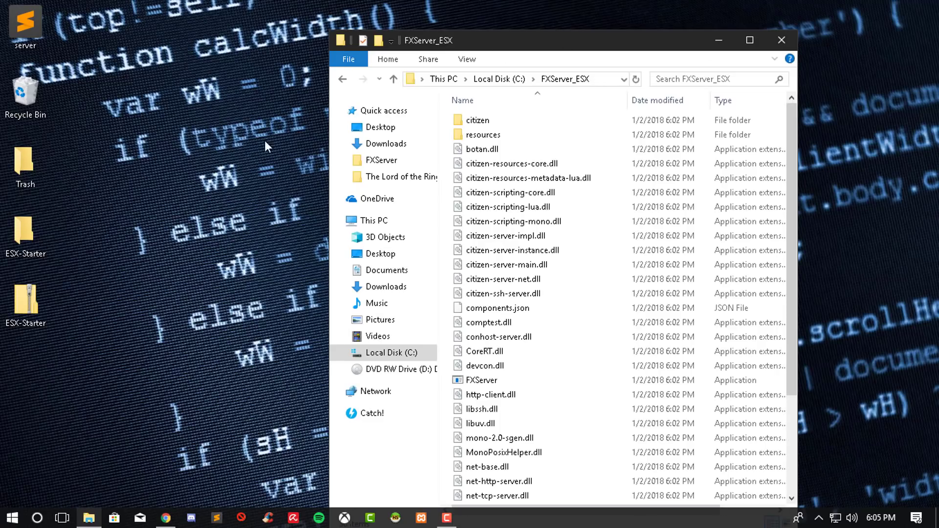
pyautogui.click(19, 241)
pyautogui.doubleClick(19, 244)
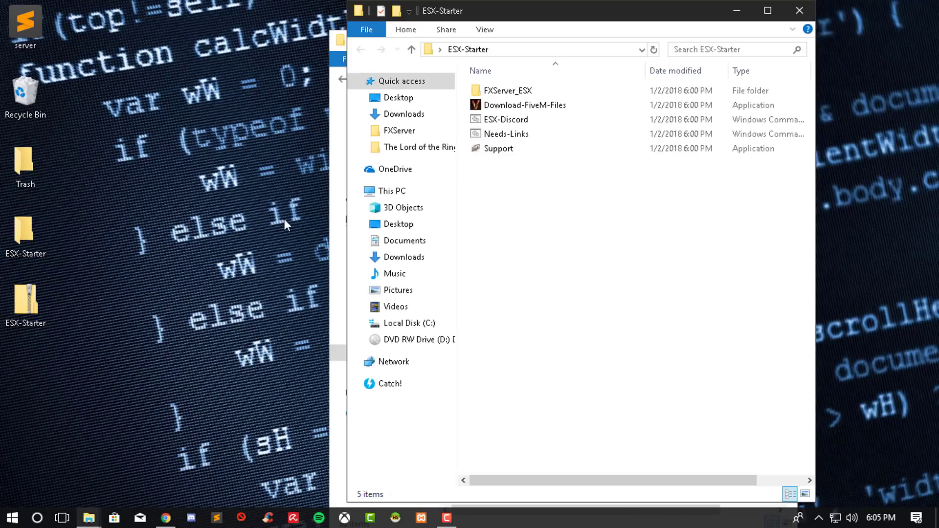
pyautogui.doubleClick(530, 137)
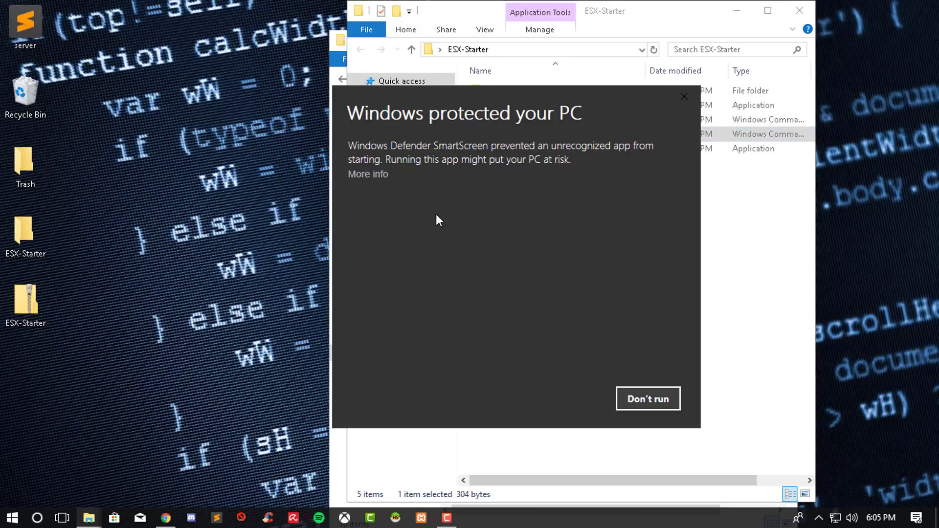
pyautogui.click(375, 180)
pyautogui.click(562, 396)
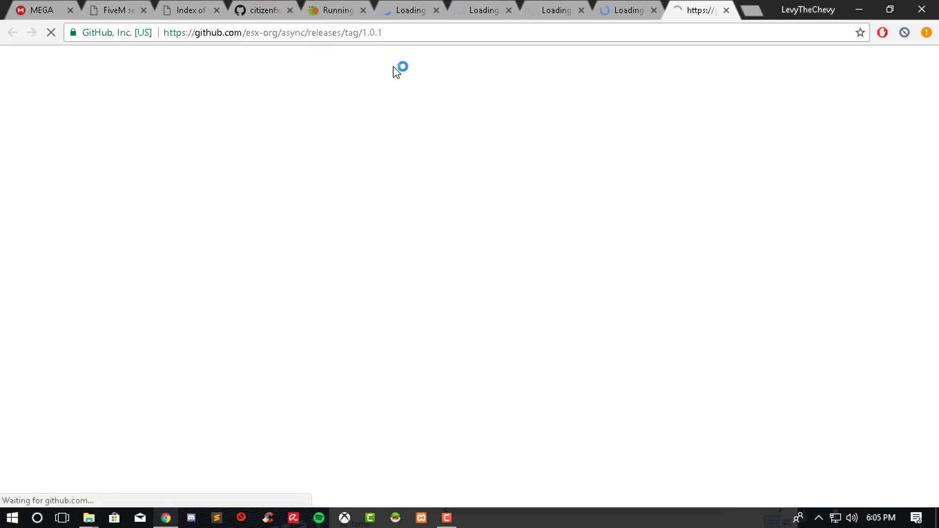
# Step: Close the old browser tabs that precede the ESX GitHub page and bring that page up
pyautogui.click(290, 9)
pyautogui.click(216, 10)
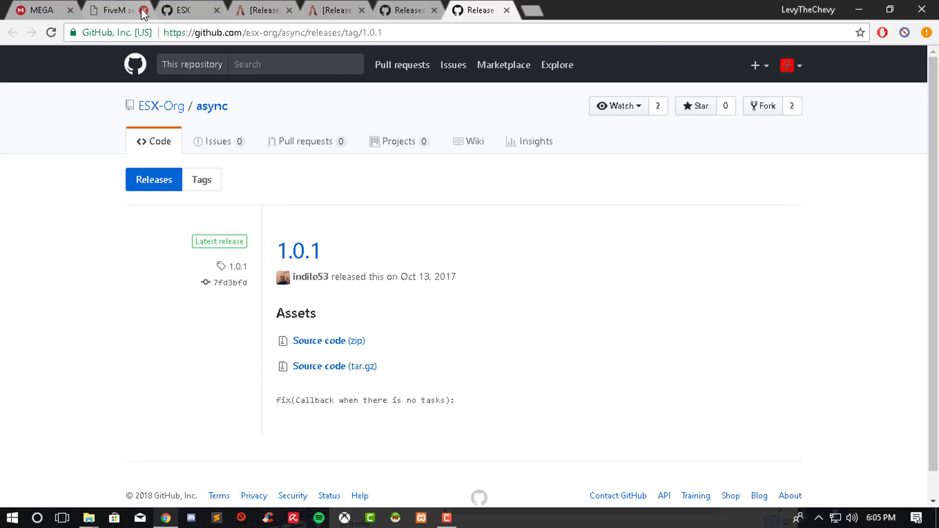
pyautogui.click(144, 10)
pyautogui.click(71, 9)
pyautogui.click(47, 11)
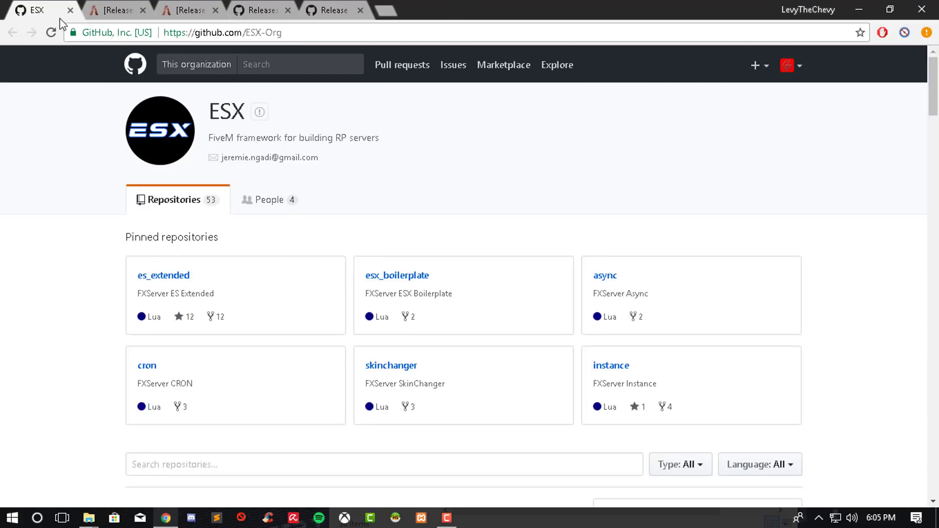
# Step: Download the es_extended repository from the ESX organization as a ZIP and close the opened archive window
pyautogui.click(186, 277)
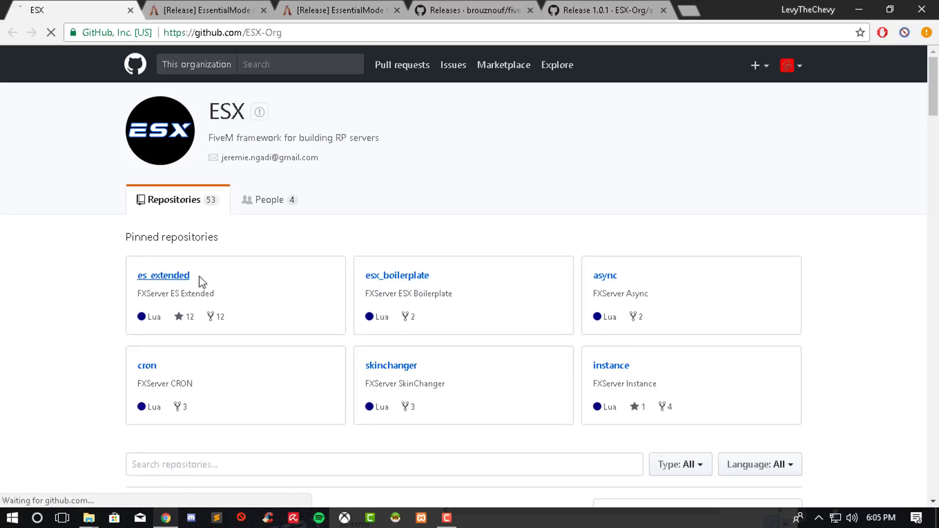
pyautogui.scroll(-1, 710, 230)
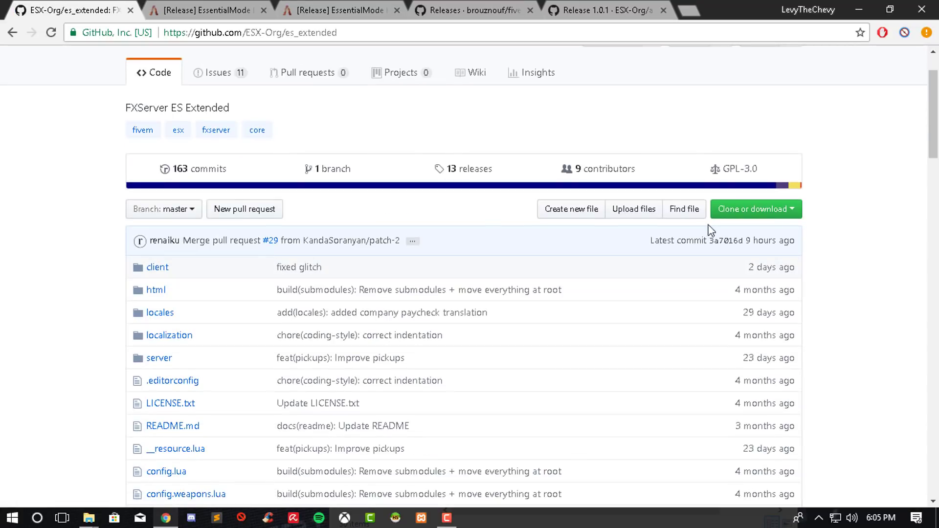
pyautogui.click(732, 210)
pyautogui.click(735, 315)
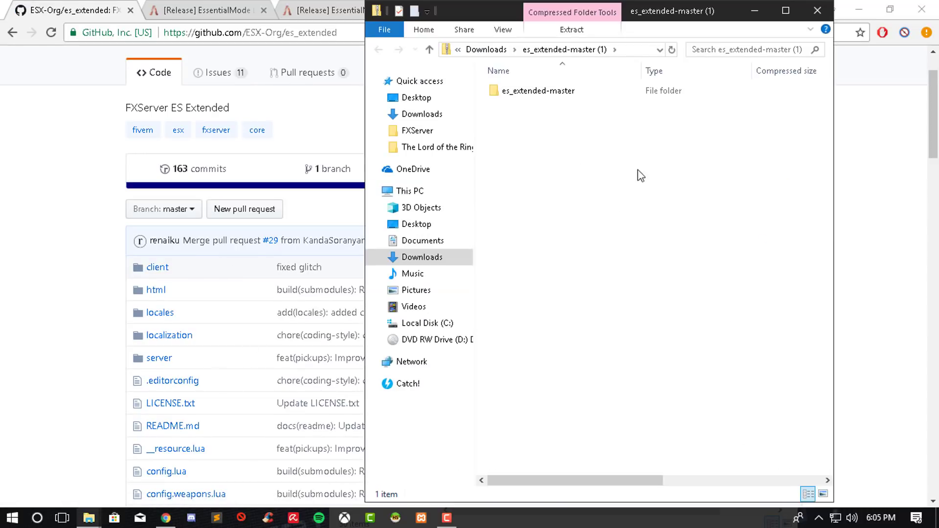
pyautogui.click(817, 11)
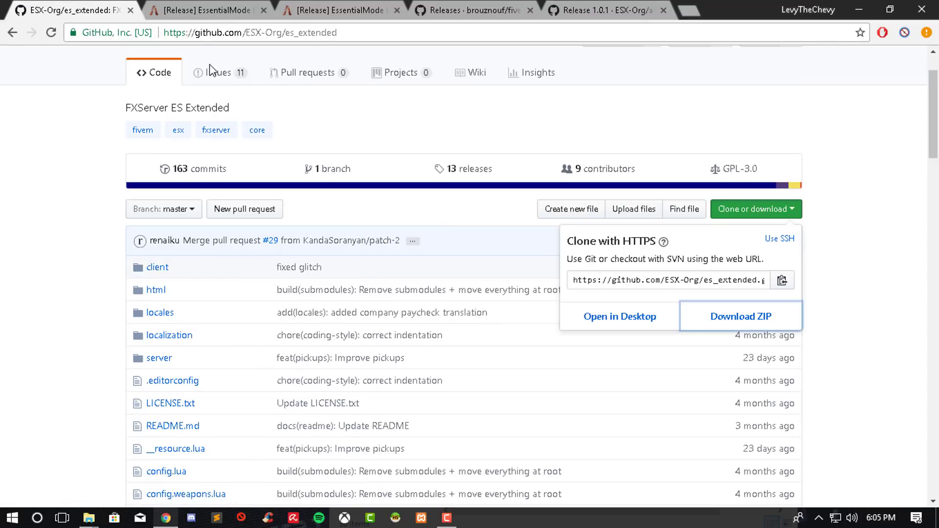
# Step: Download essential5.zip from the EssentialMode base forum post and minimize the opened archive window
pyautogui.click(219, 13)
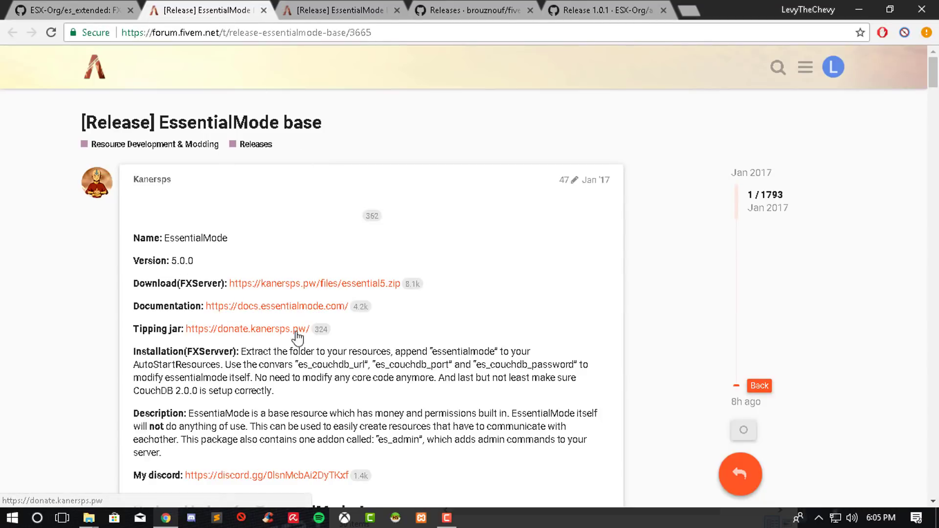
pyautogui.click(291, 286)
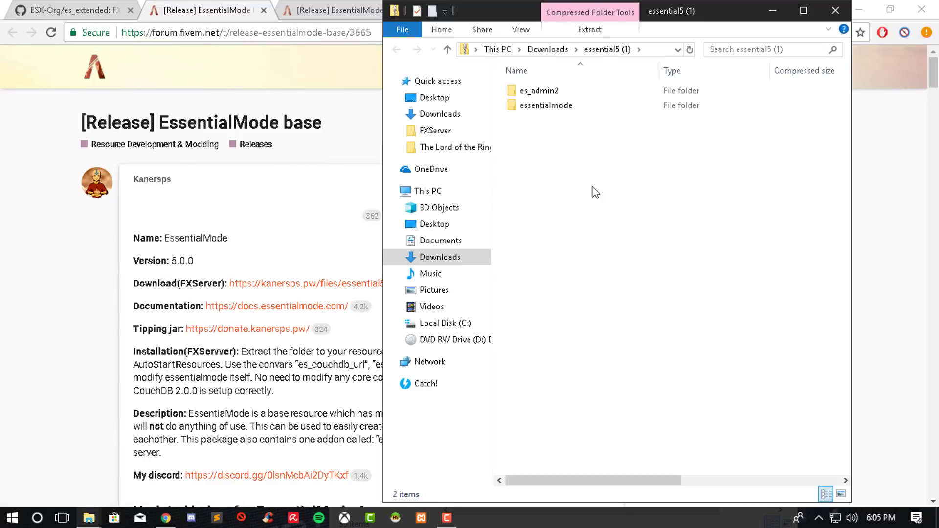
pyautogui.click(773, 11)
# Step: Download esplugin_mysql from the EssentialMode 4.4 Custom Data Plugins post and minimize its archive window
pyautogui.click(334, 6)
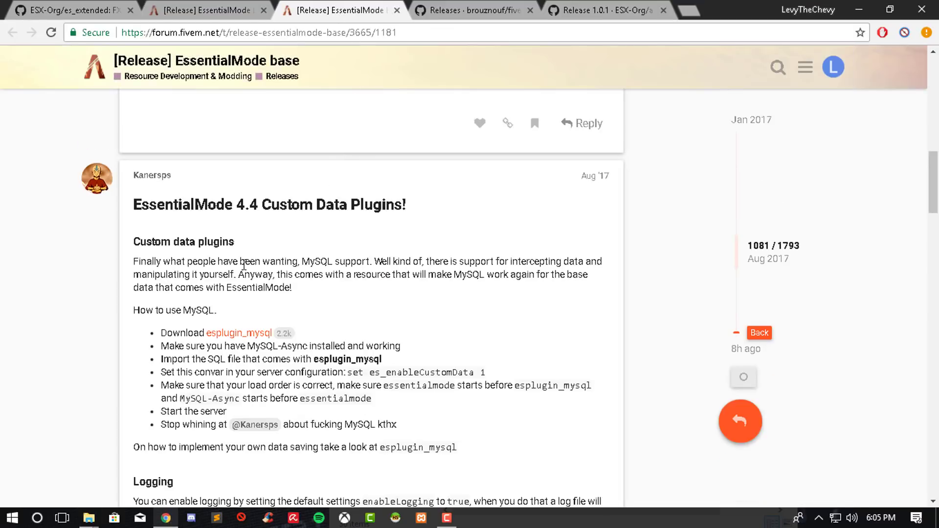
pyautogui.click(214, 336)
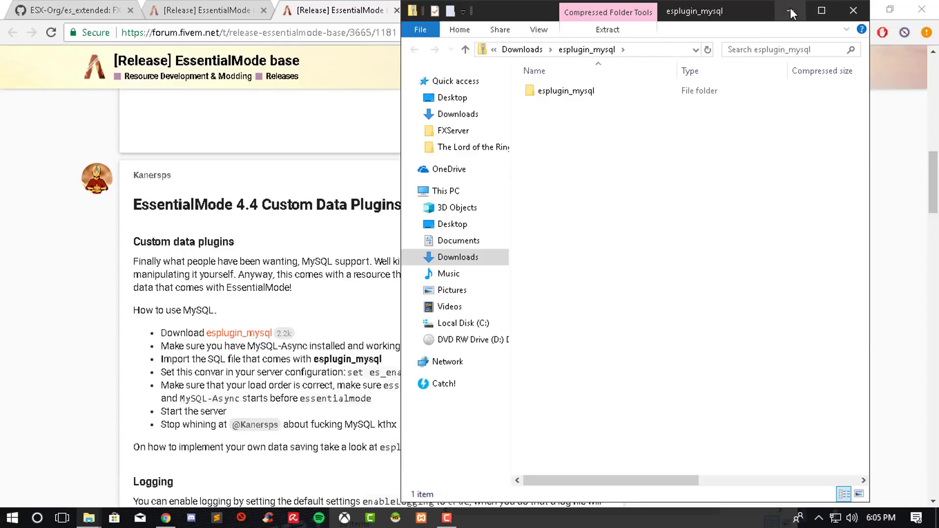
pyautogui.click(791, 10)
# Step: Download the fivem-mysql-async v2.0.2 source code as a ZIP from its GitHub releases and minimize the opened archive window
pyautogui.click(477, 11)
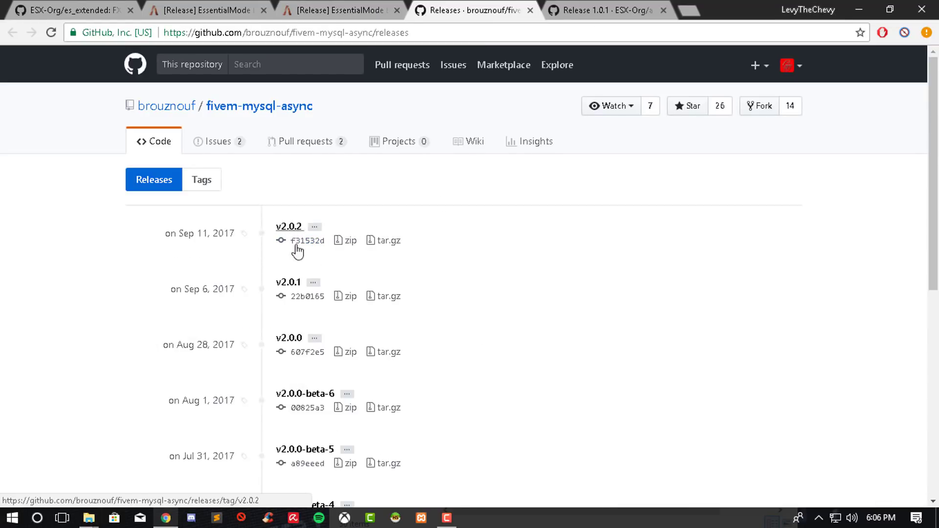
pyautogui.scroll(-3, 383, 341)
pyautogui.scroll(3, 298, 254)
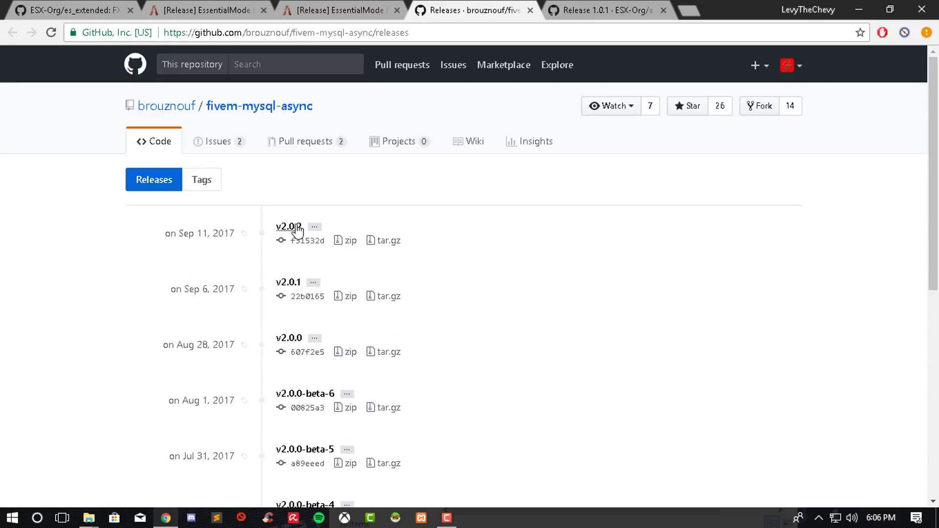
pyautogui.click(293, 234)
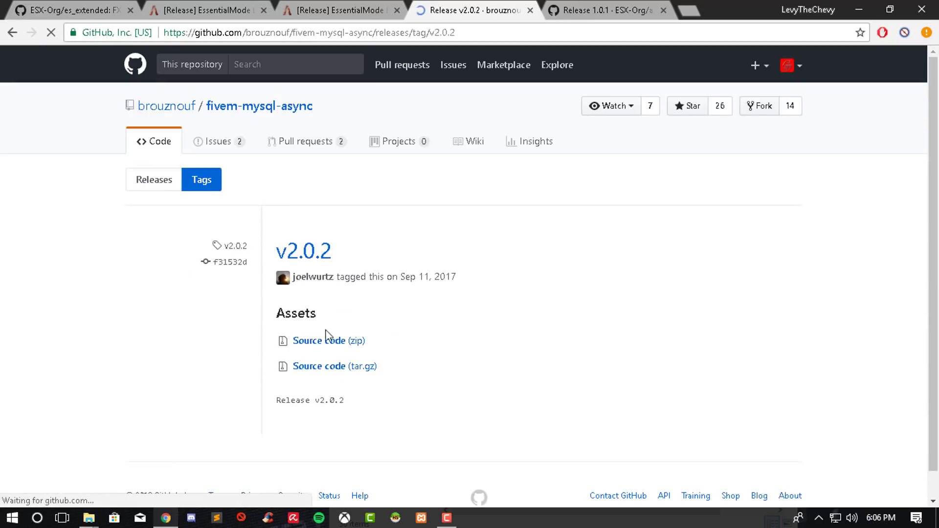
pyautogui.click(359, 341)
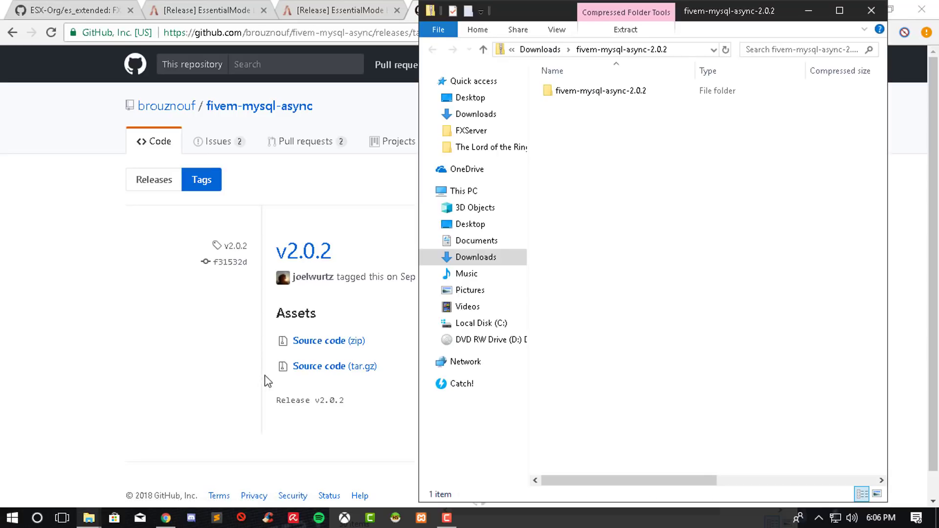
pyautogui.click(809, 10)
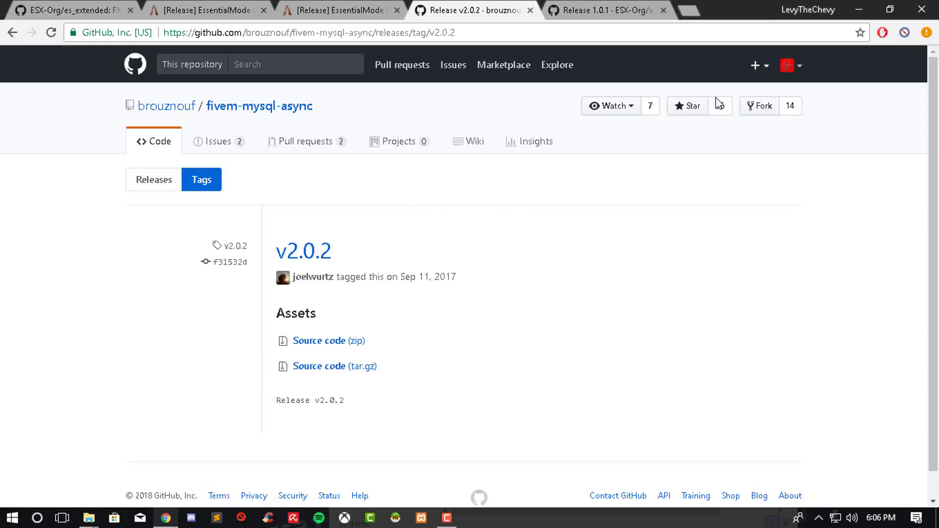
# Step: Download the ESX-Org async 1.0.1 source code as a ZIP, then minimize its archive window and the browser
pyautogui.click(589, 11)
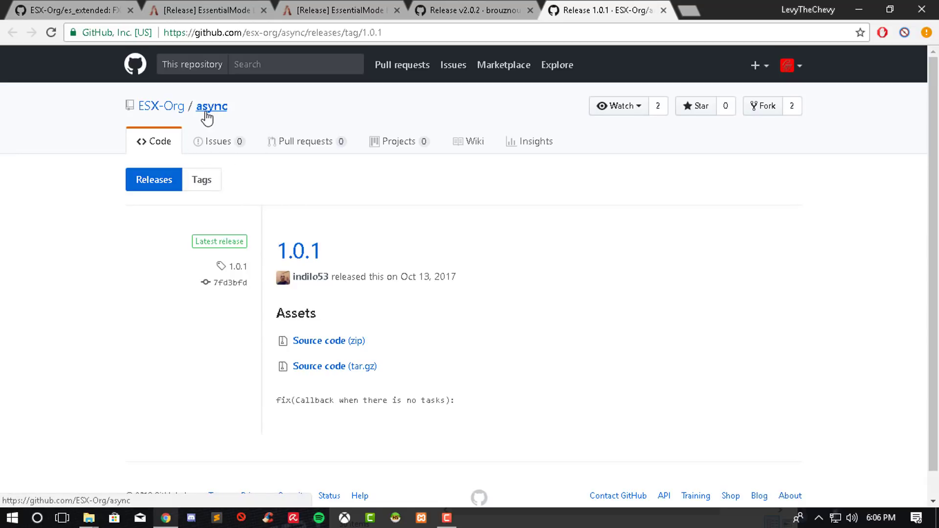
pyautogui.click(299, 342)
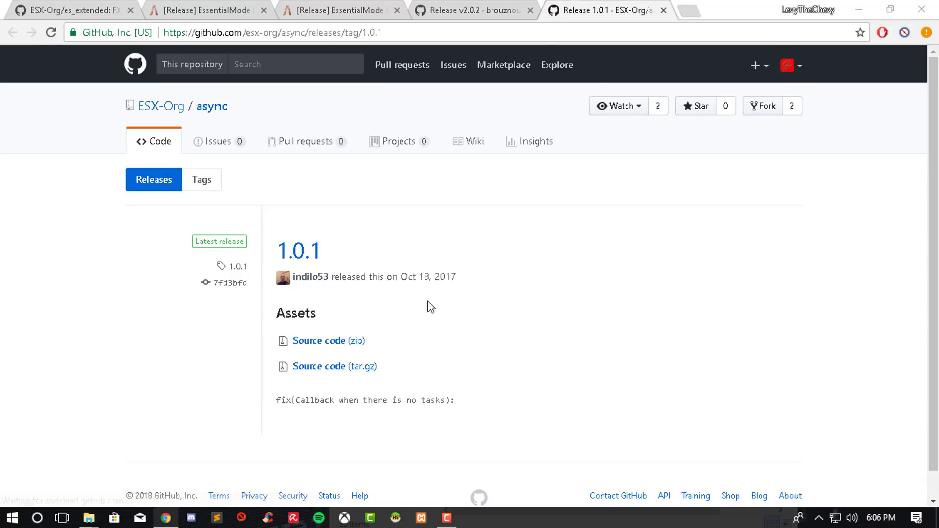
pyautogui.click(823, 21)
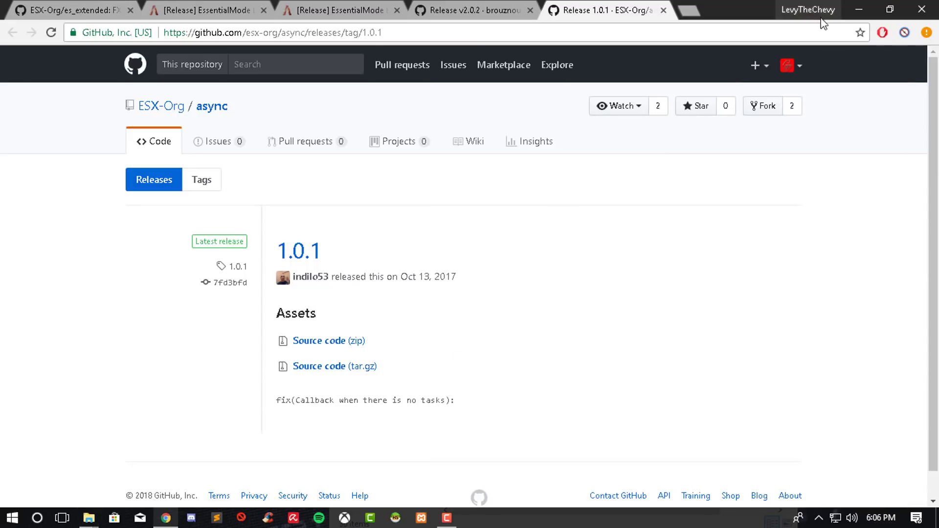
pyautogui.click(858, 2)
# Step: Position the FXServer_ESX folder window beside the free desktop area and open its resources\[essentails] folder
pyautogui.moveTo(629, 13); pyautogui.dragTo(386, 85)
pyautogui.click(495, 85)
pyautogui.moveTo(538, 48); pyautogui.dragTo(646, 18)
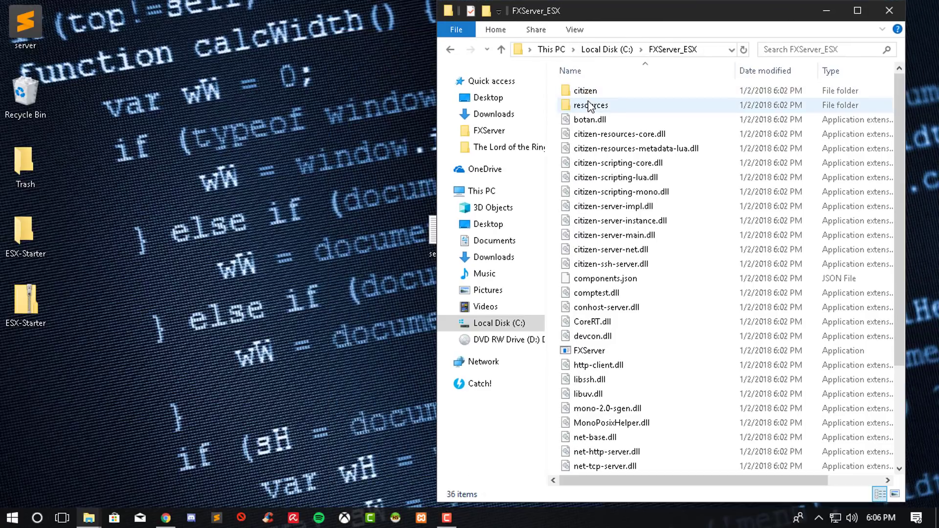
pyautogui.doubleClick(590, 104)
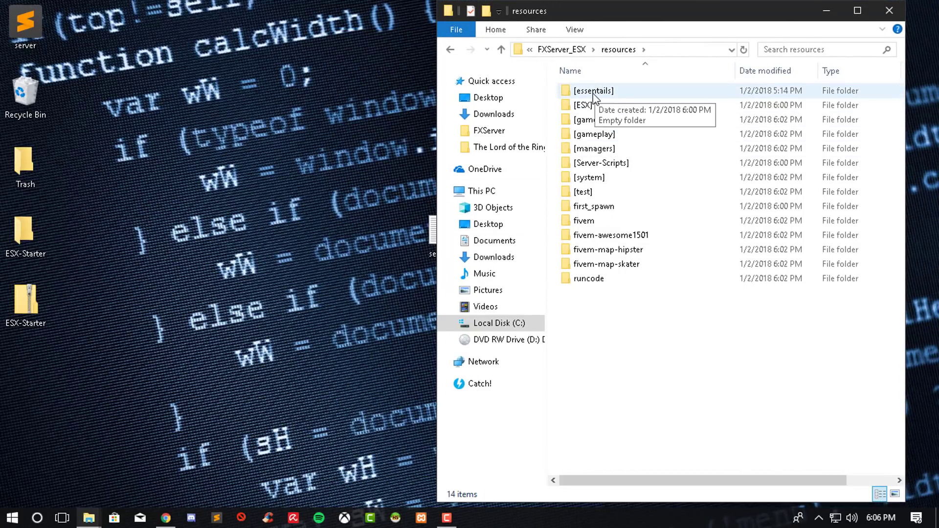
pyautogui.doubleClick(596, 91)
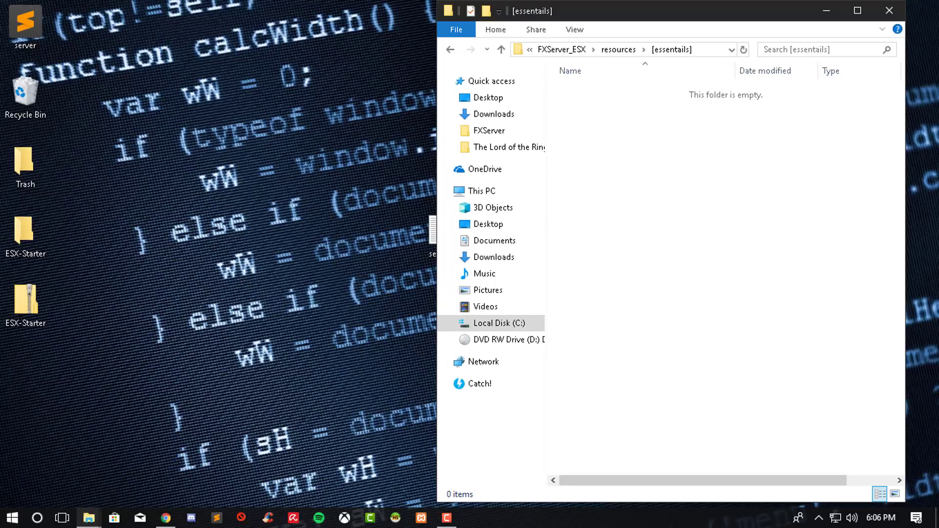
# Step: Copy the es_extended-master folder from its downloaded archive into the [essentails] folder and close the archive window
pyautogui.moveTo(89, 518)
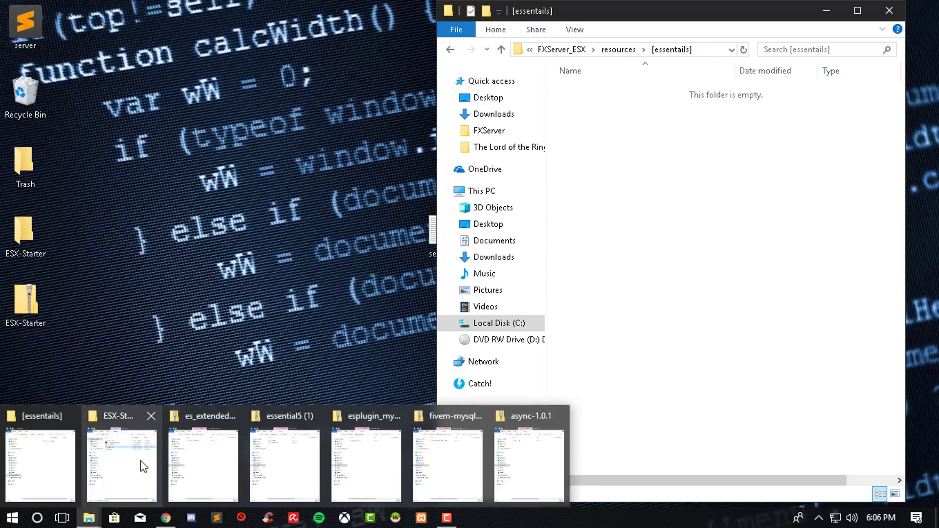
pyautogui.click(211, 455)
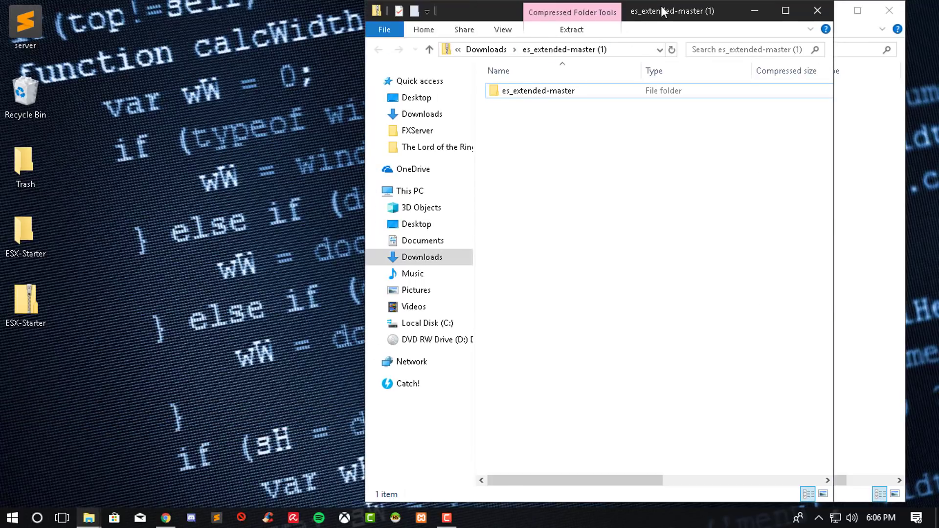
pyautogui.moveTo(663, 10); pyautogui.dragTo(320, 45)
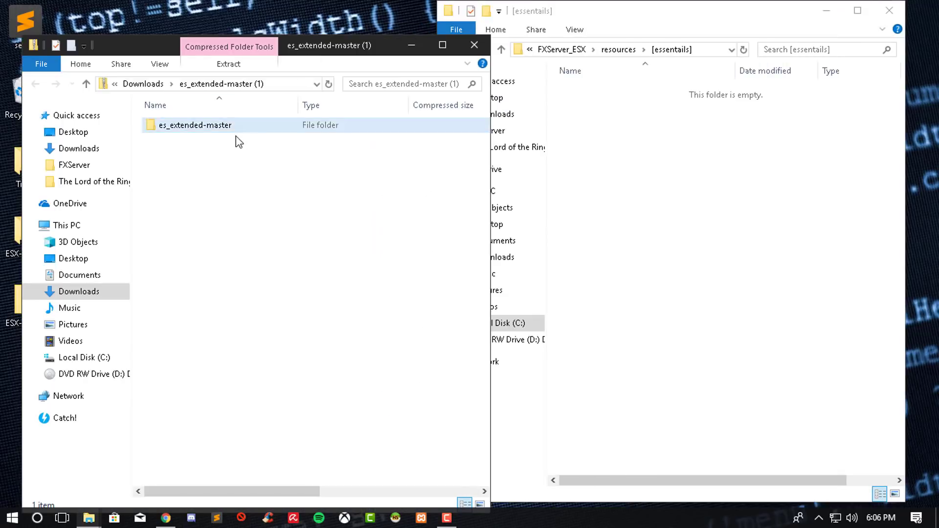
pyautogui.doubleClick(228, 129)
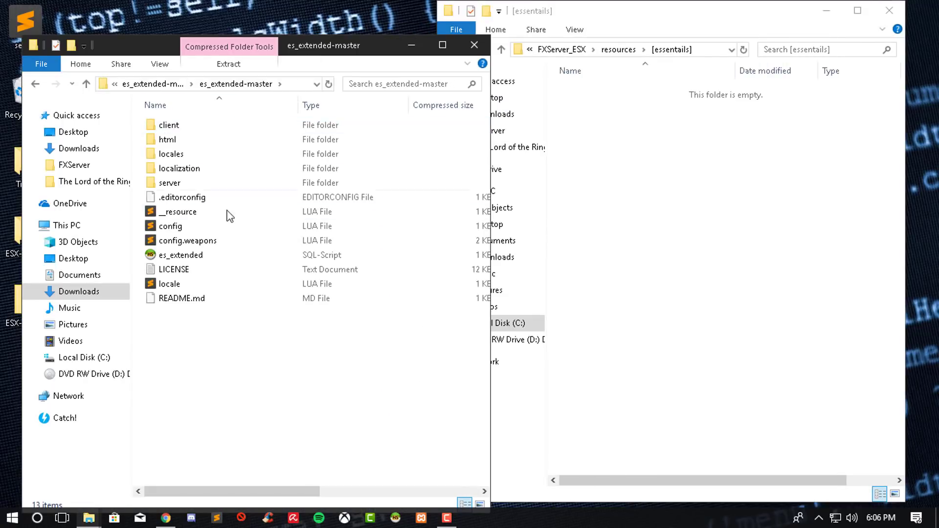
pyautogui.click(157, 85)
pyautogui.moveTo(214, 128); pyautogui.dragTo(583, 168)
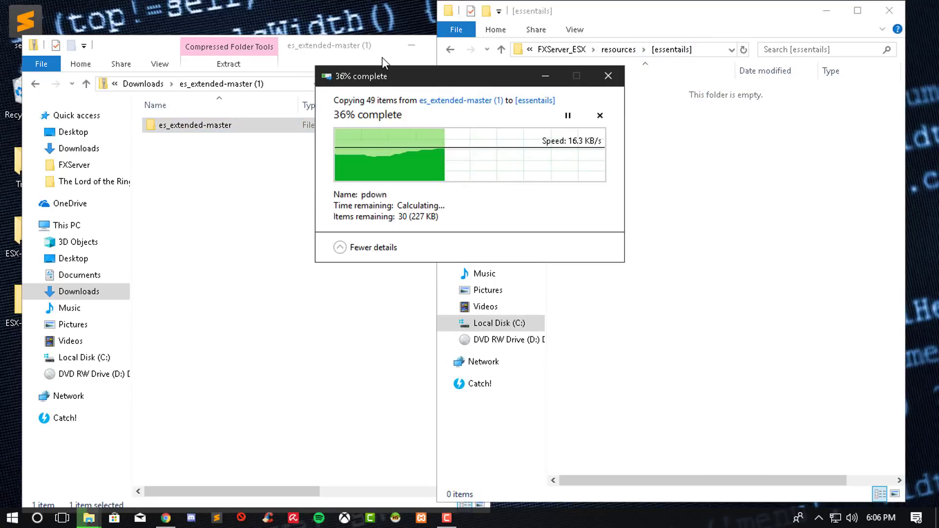
pyautogui.click(416, 55)
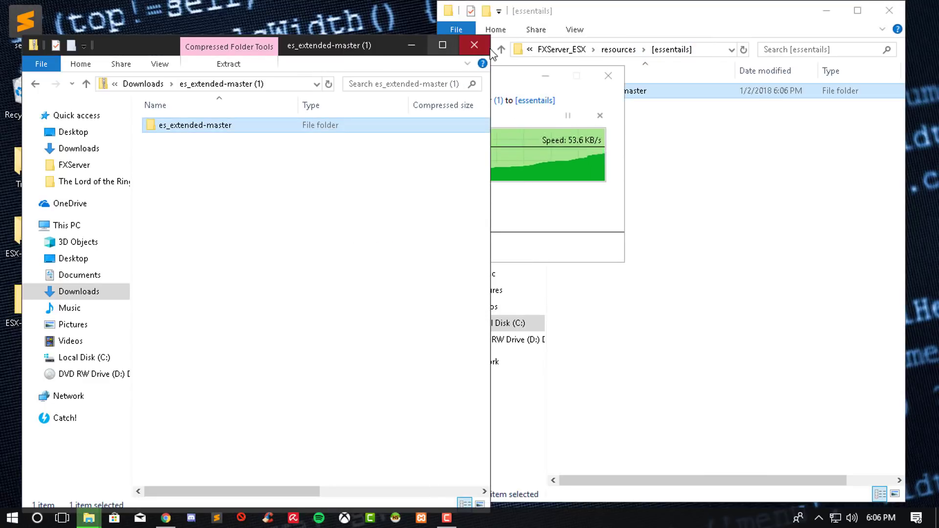
pyautogui.click(474, 45)
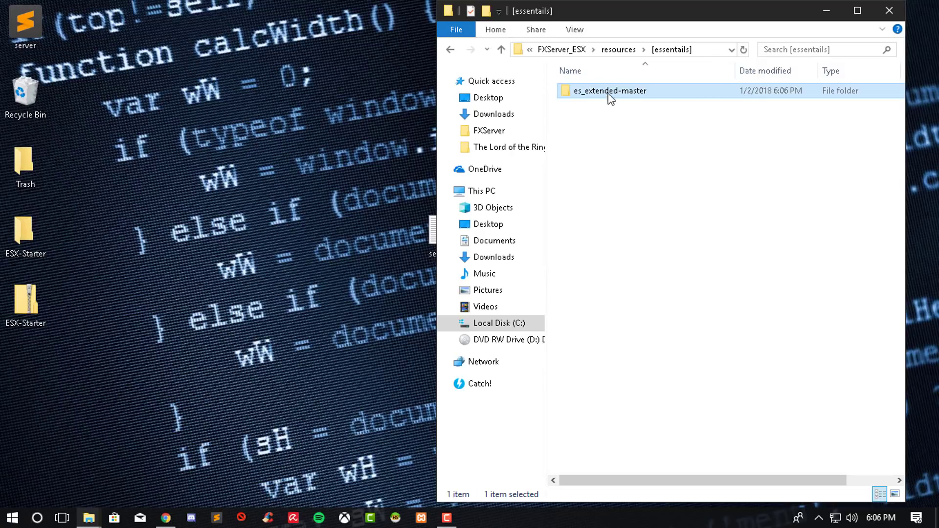
# Step: Rename the copied es_extended-master folder as es_extended
pyautogui.rightClick(611, 98)
pyautogui.click(674, 439)
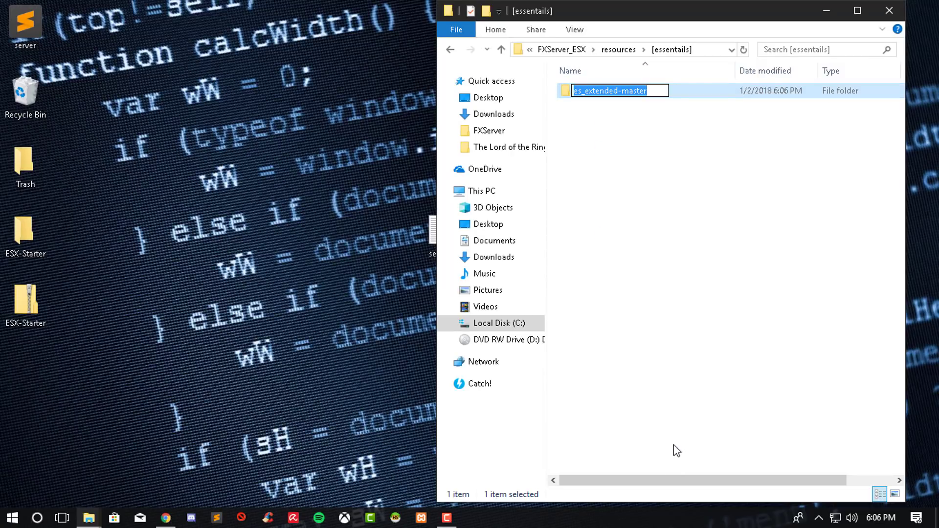
pyautogui.press('End')
pyautogui.press('BackSpace')
pyautogui.press('BackSpace')
pyautogui.press('Return')
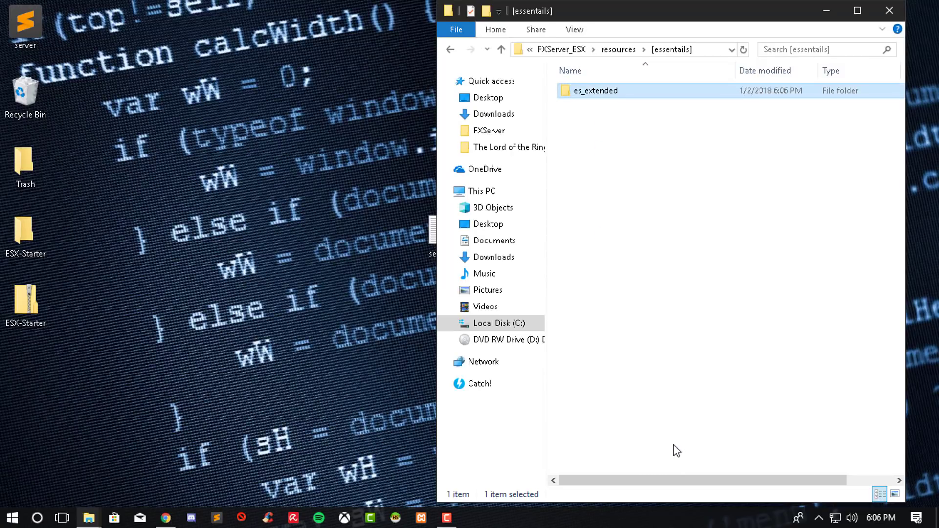
pyautogui.click(684, 421)
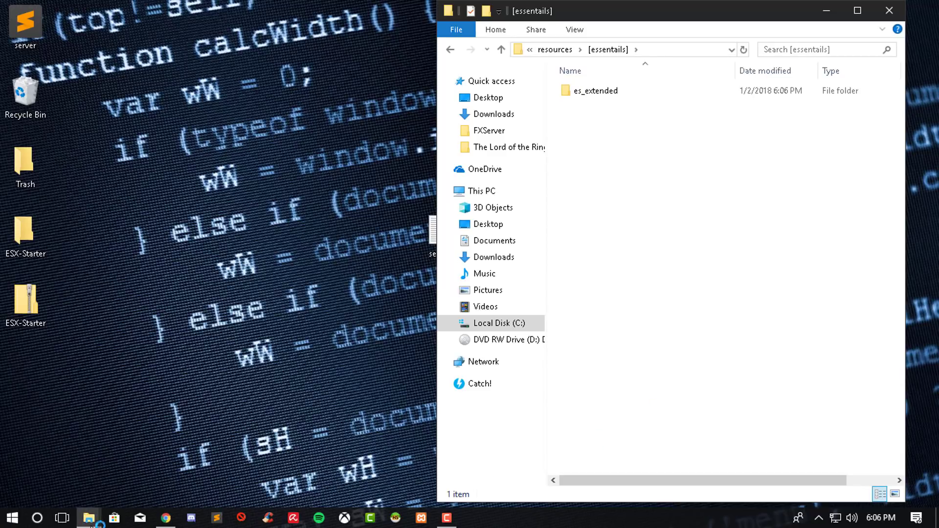
# Step: Copy the es_admin2 and essentialmode folders from the essential5 archive into the [essentails] folder and close the archive window
pyautogui.moveTo(89, 519)
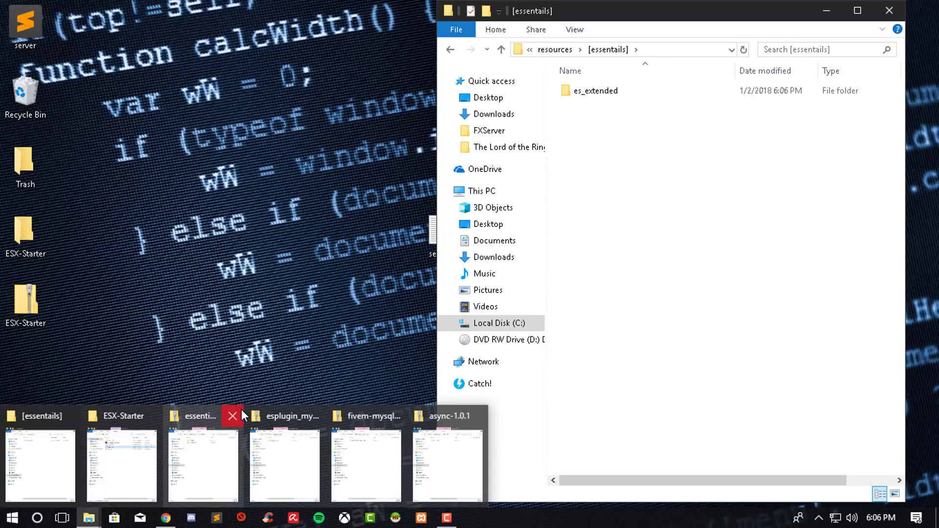
pyautogui.click(207, 455)
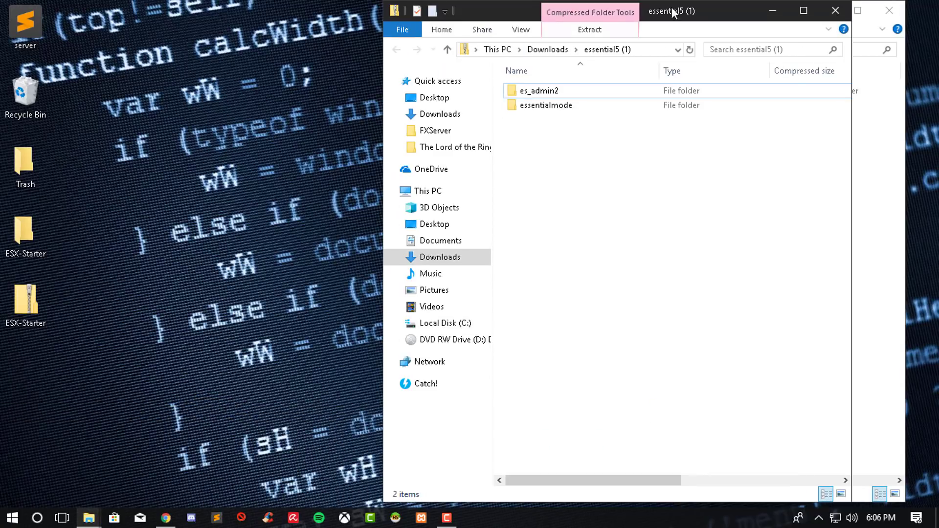
pyautogui.moveTo(672, 9); pyautogui.dragTo(240, 50)
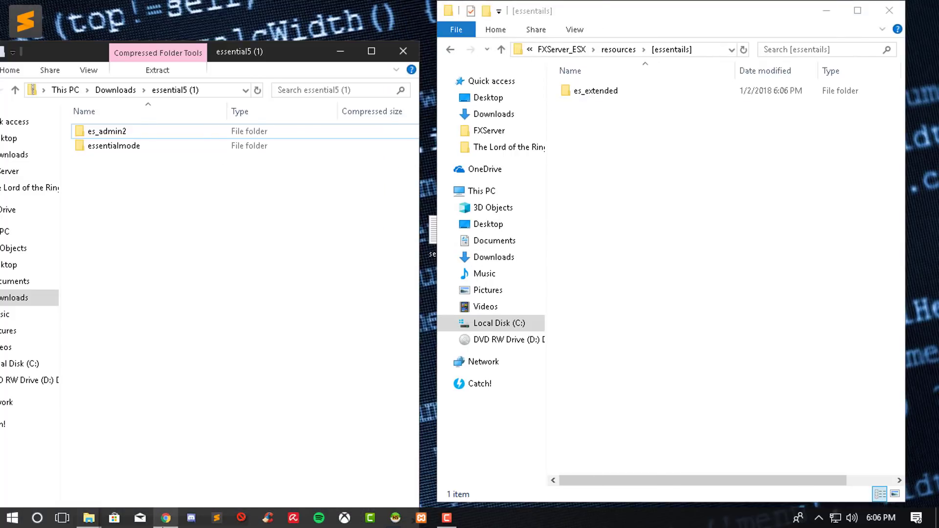
pyautogui.click(165, 518)
pyautogui.click(207, 9)
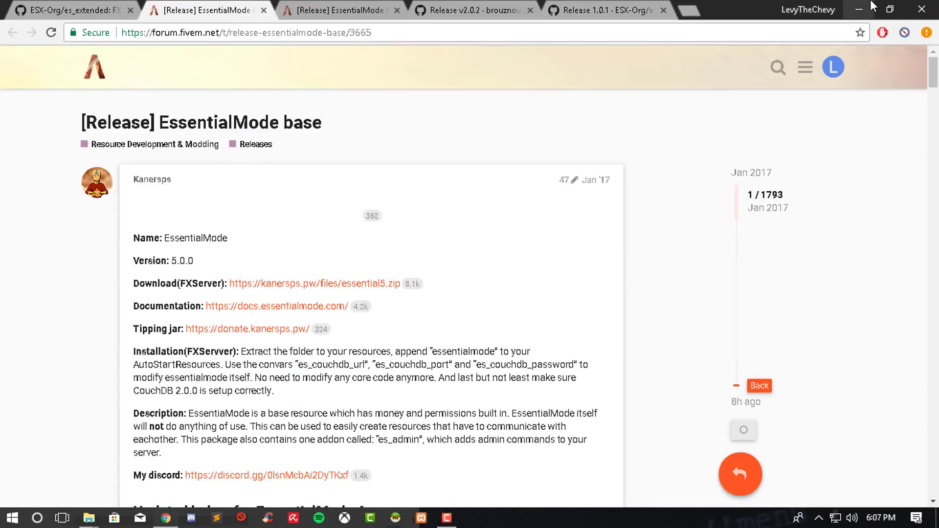
pyautogui.click(859, 10)
pyautogui.moveTo(148, 176); pyautogui.dragTo(644, 182)
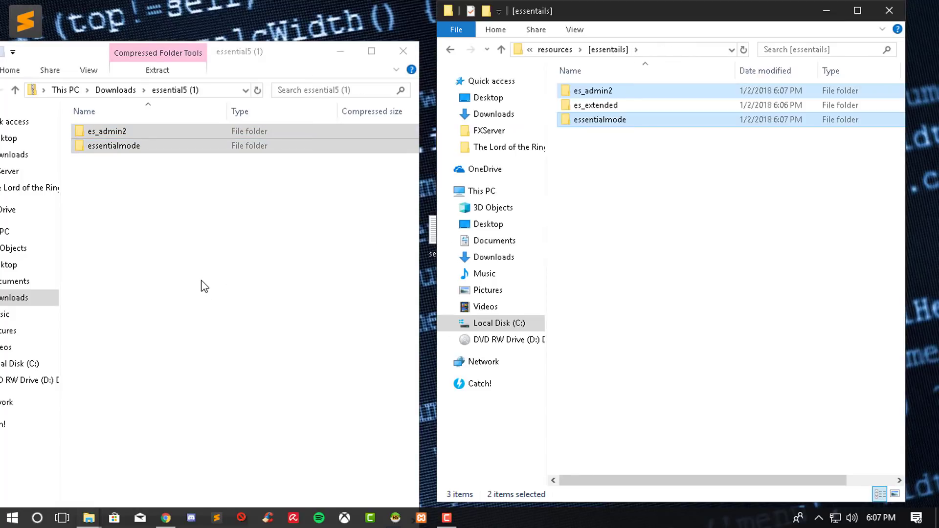
pyautogui.click(201, 285)
pyautogui.click(405, 49)
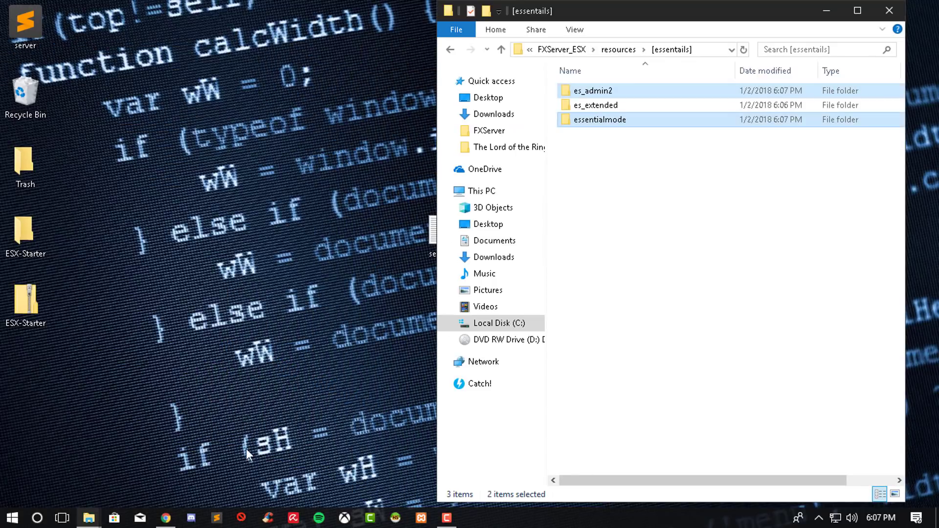
# Step: Copy the esplugin_mysql folder from its archive into the [essentails] folder and close the archive window
pyautogui.moveTo(89, 517)
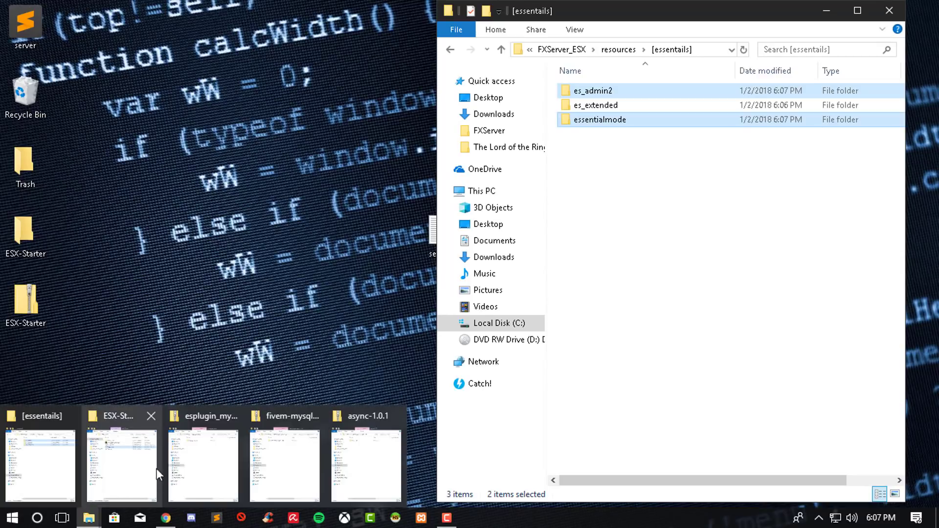
pyautogui.click(219, 459)
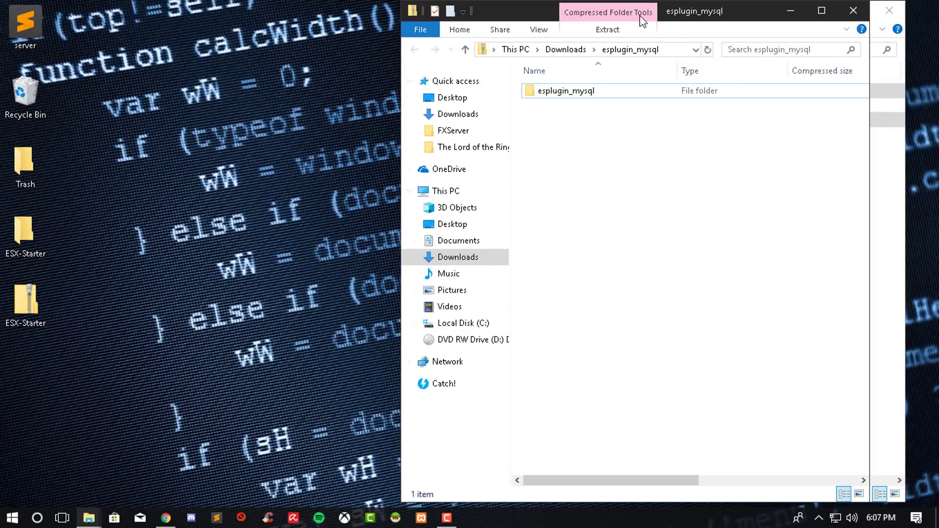
pyautogui.moveTo(642, 20); pyautogui.dragTo(144, 62)
pyautogui.moveTo(84, 140); pyautogui.dragTo(625, 185)
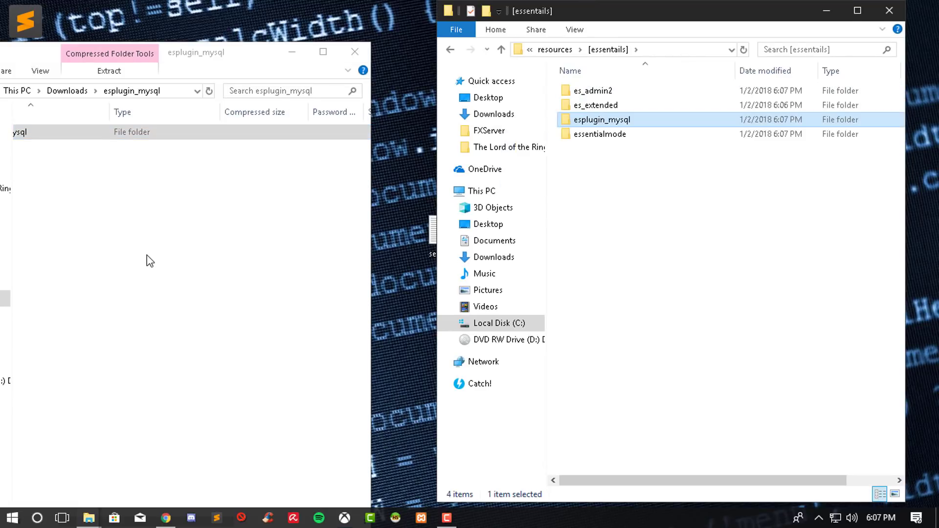
pyautogui.click(354, 52)
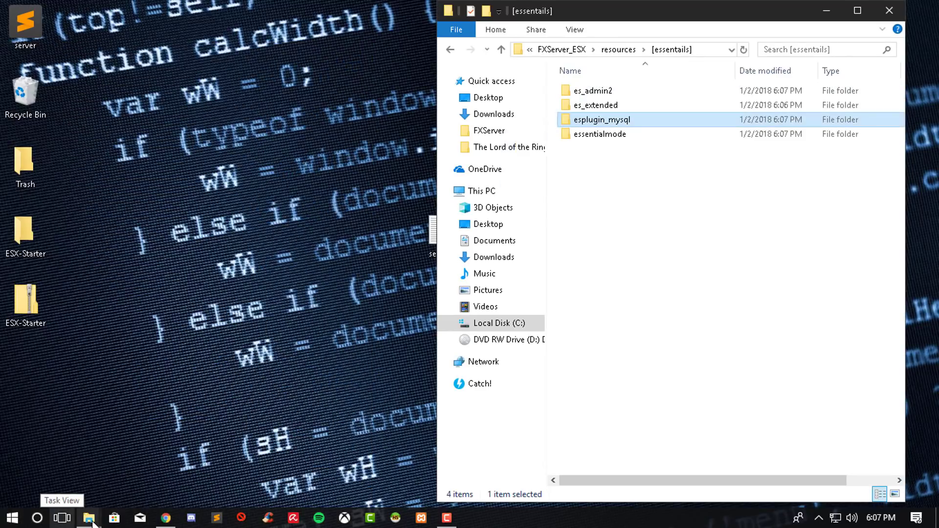
# Step: Copy the async-1.0.1 folder from its downloaded archive into the server's resources folder
pyautogui.moveTo(94, 521)
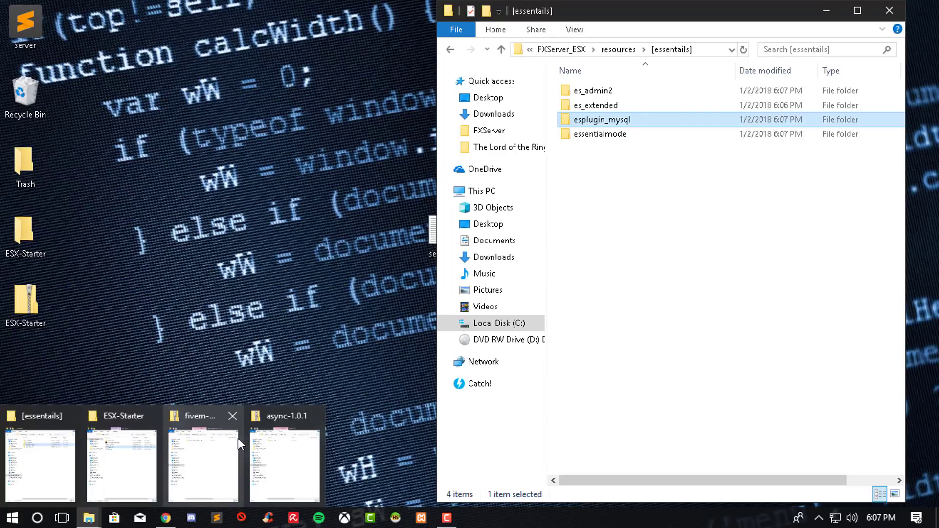
pyautogui.click(282, 459)
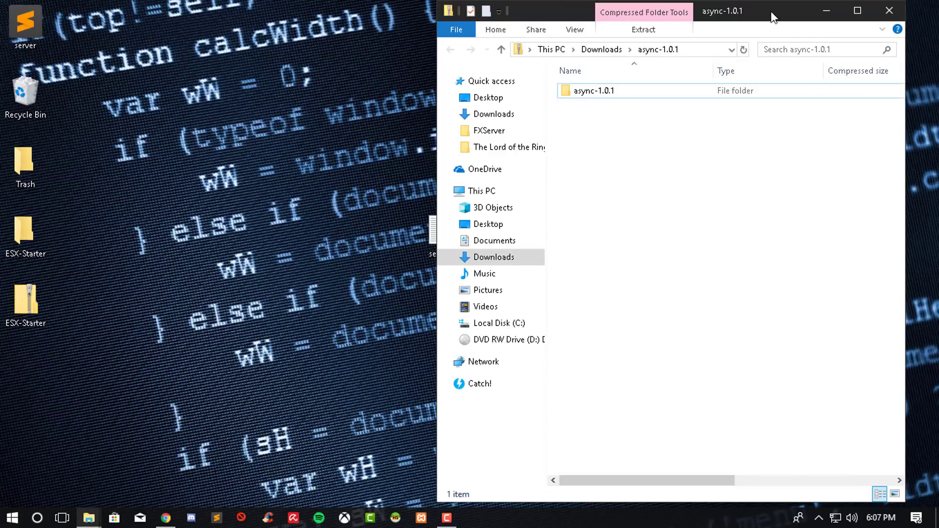
pyautogui.moveTo(773, 17); pyautogui.dragTo(356, 73)
pyautogui.click(619, 49)
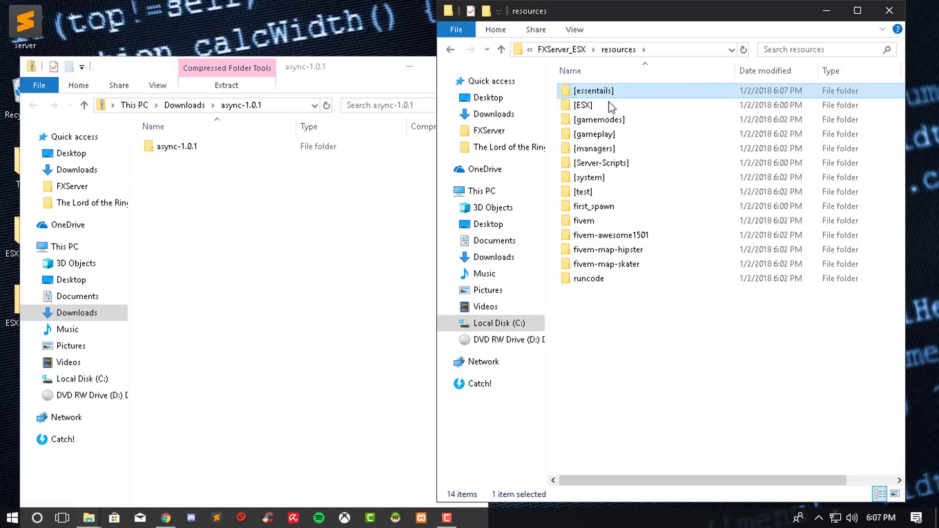
pyautogui.click(629, 357)
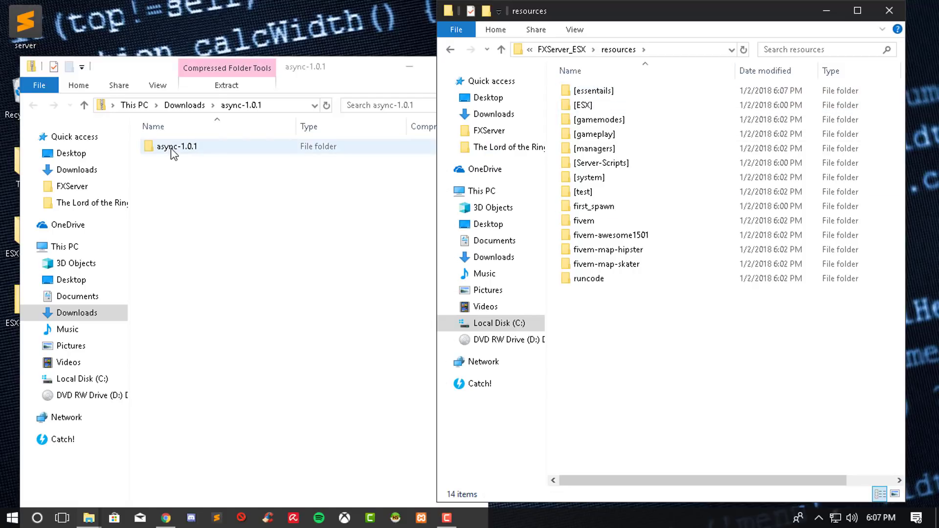
pyautogui.moveTo(174, 154); pyautogui.dragTo(652, 360)
pyautogui.doubleClick(206, 157)
pyautogui.click(198, 106)
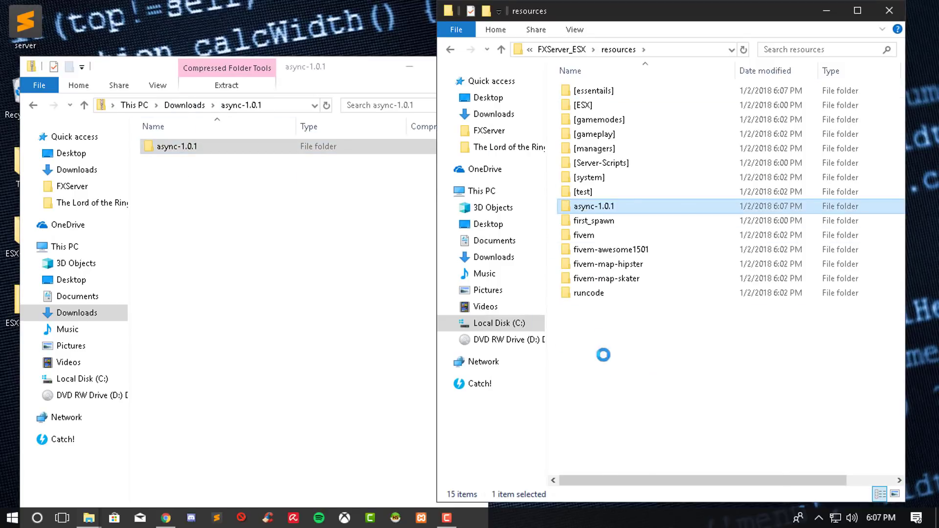
# Step: Rename the copied async-1.0.1 folder as async and close the archive window
pyautogui.rightClick(603, 354)
pyautogui.click(641, 476)
pyautogui.press('End')
pyautogui.click(666, 397)
pyautogui.click(362, 71)
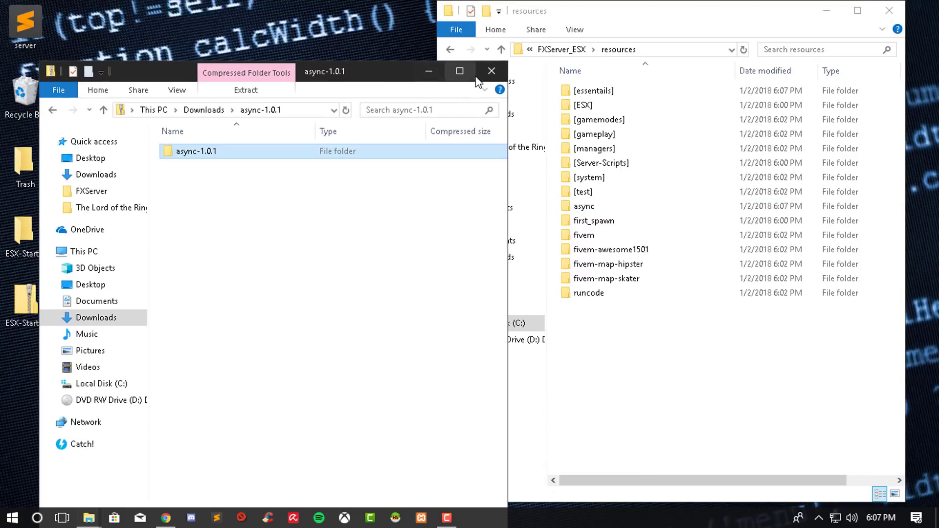
pyautogui.click(495, 72)
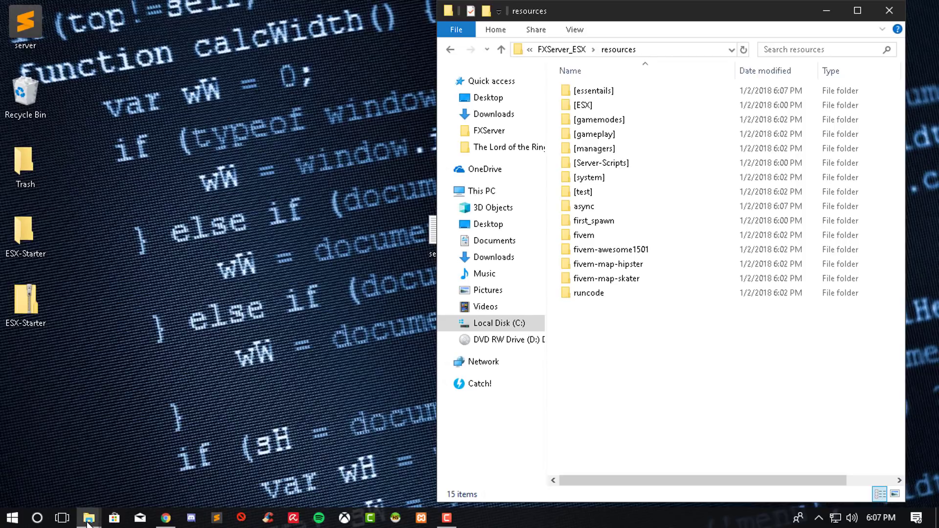
# Step: Copy the fivem-mysql-async-2.0.2 folder from its archive into the resources folder and close the archive window
pyautogui.moveTo(88, 519)
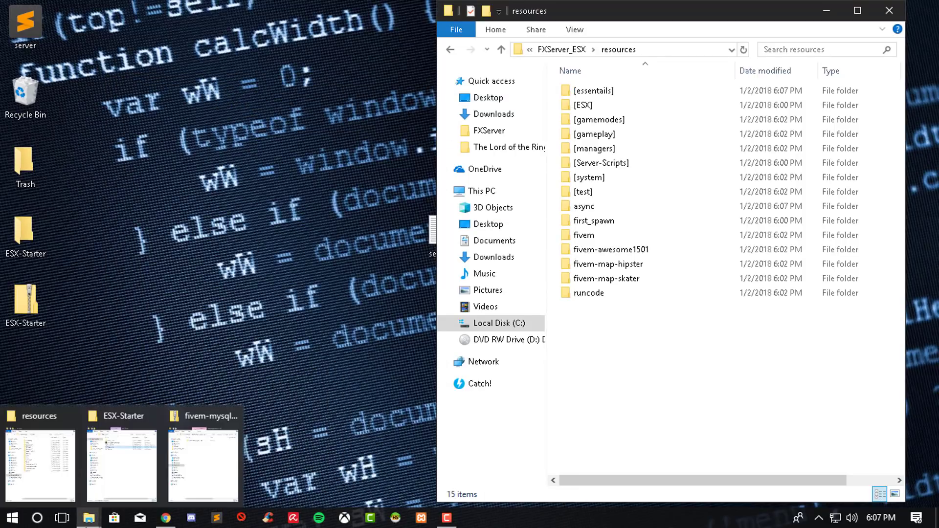
pyautogui.click(208, 470)
pyautogui.moveTo(740, 11); pyautogui.dragTo(250, 42)
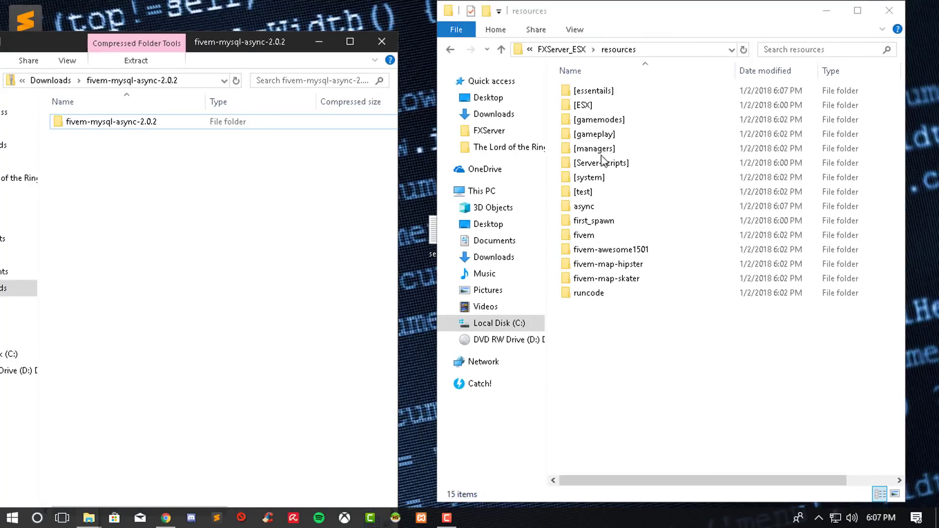
pyautogui.click(169, 129)
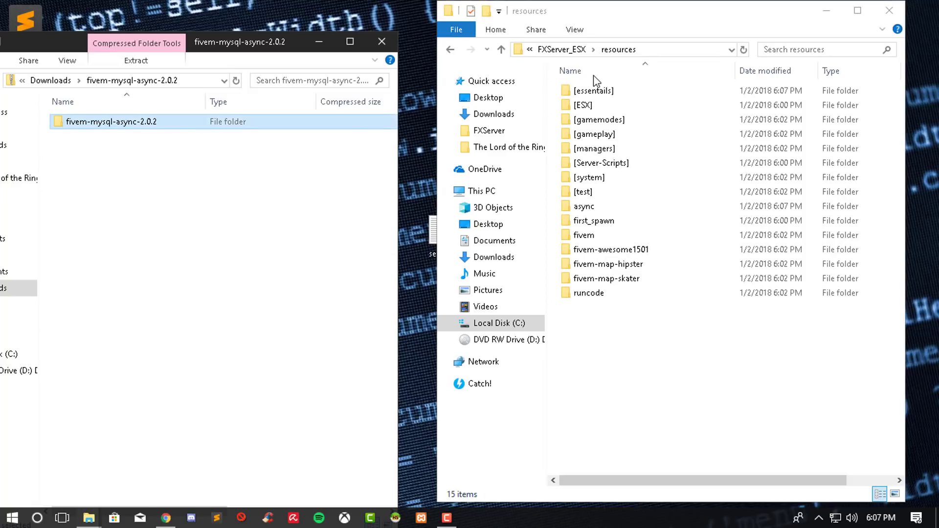
pyautogui.moveTo(191, 127); pyautogui.dragTo(684, 371)
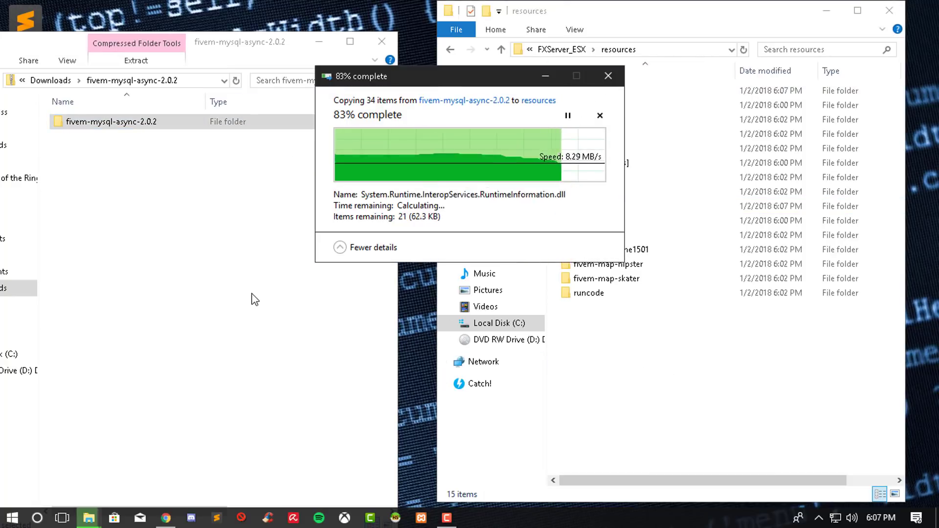
pyautogui.click(381, 42)
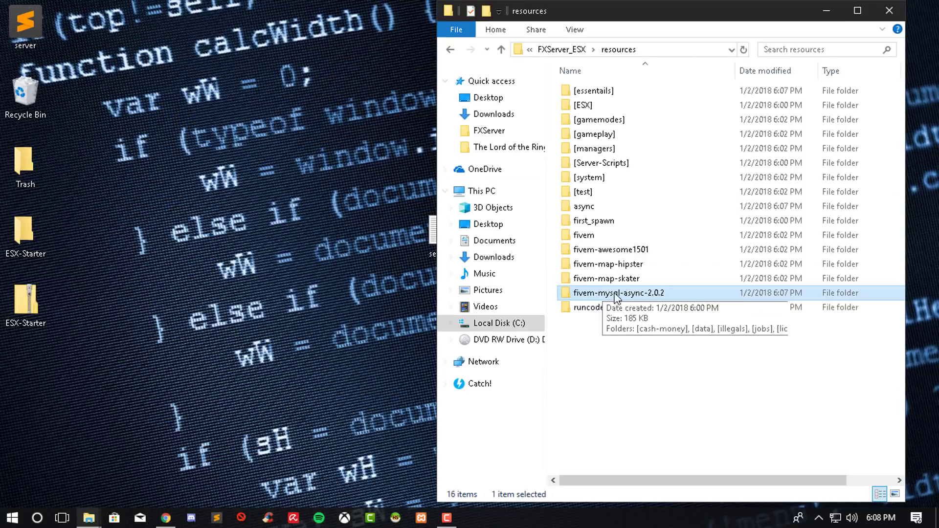
# Step: Rename the copied fivem-mysql-async-2.0.2 folder as mysql-async
pyautogui.rightClick(624, 294)
pyautogui.click(616, 388)
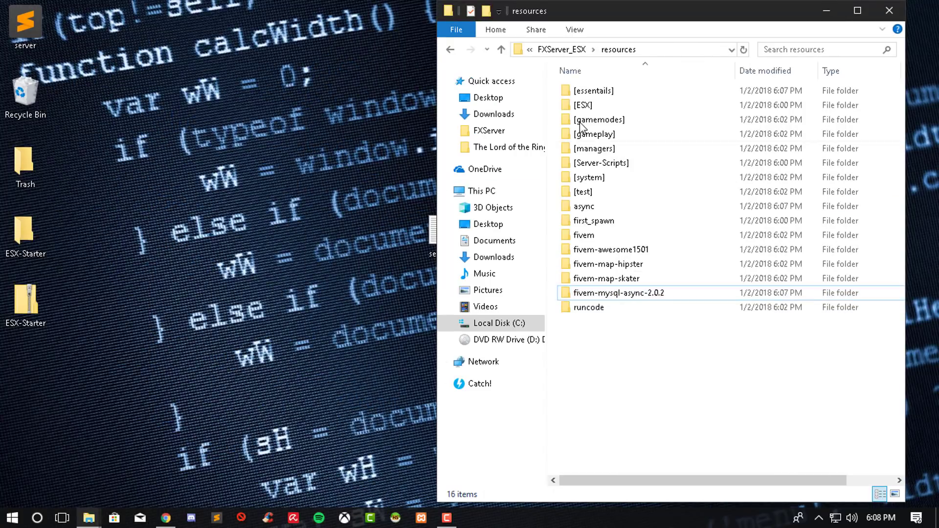
pyautogui.click(639, 298)
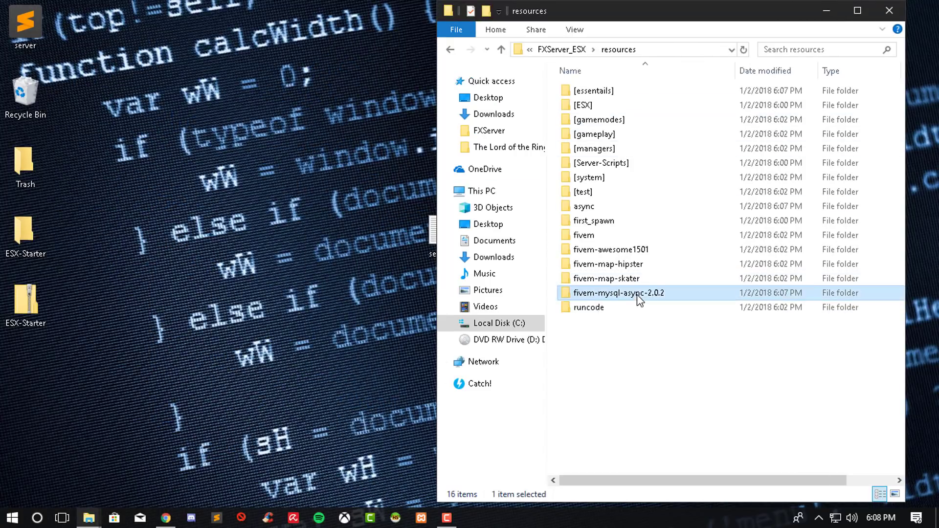
pyautogui.rightClick(639, 298)
pyautogui.click(666, 477)
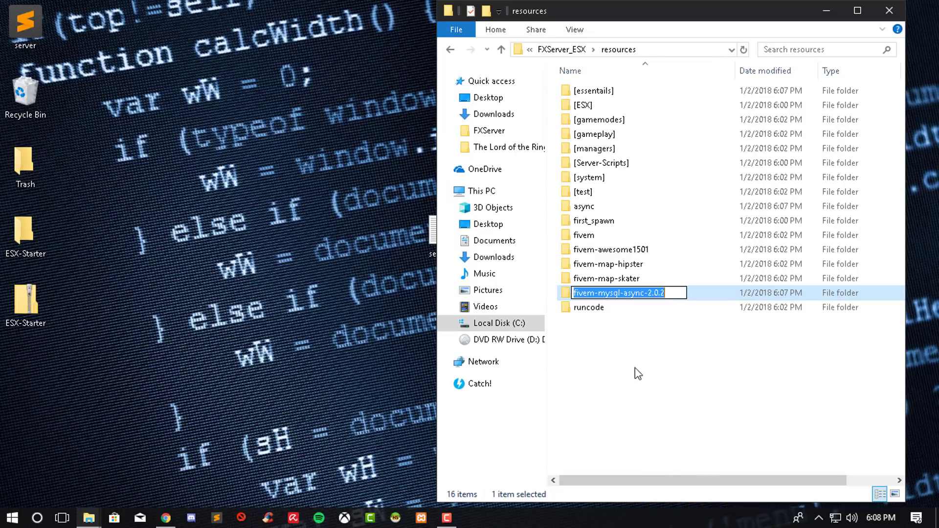
pyautogui.press('End')
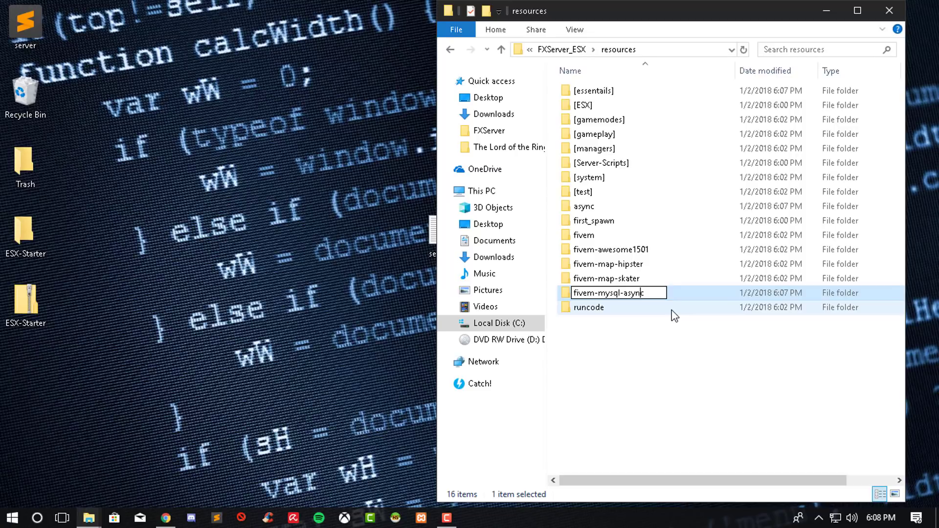
pyautogui.press('BackSpace')
pyautogui.press('BackSpace')
pyautogui.press('BackSpace')
pyautogui.press('BackSpace')
pyautogui.press('BackSpace')
pyautogui.press('BackSpace')
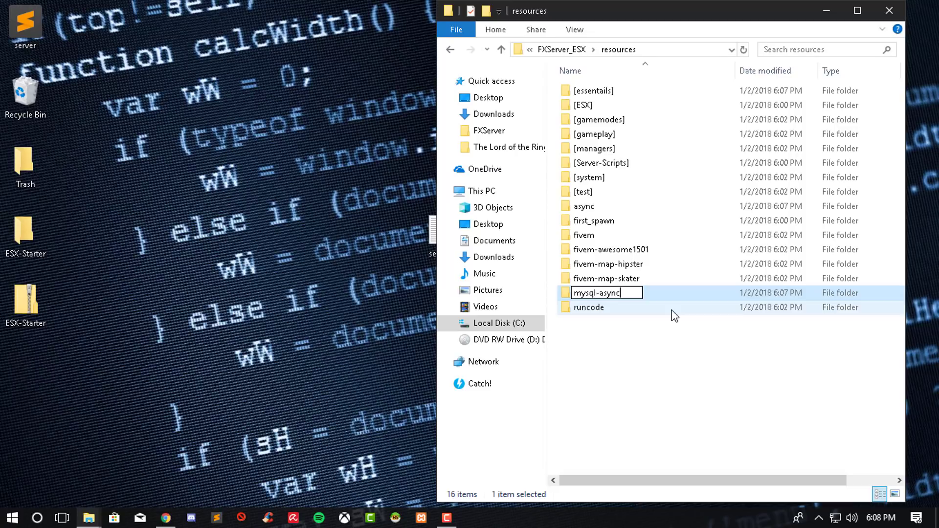
pyautogui.press('Return')
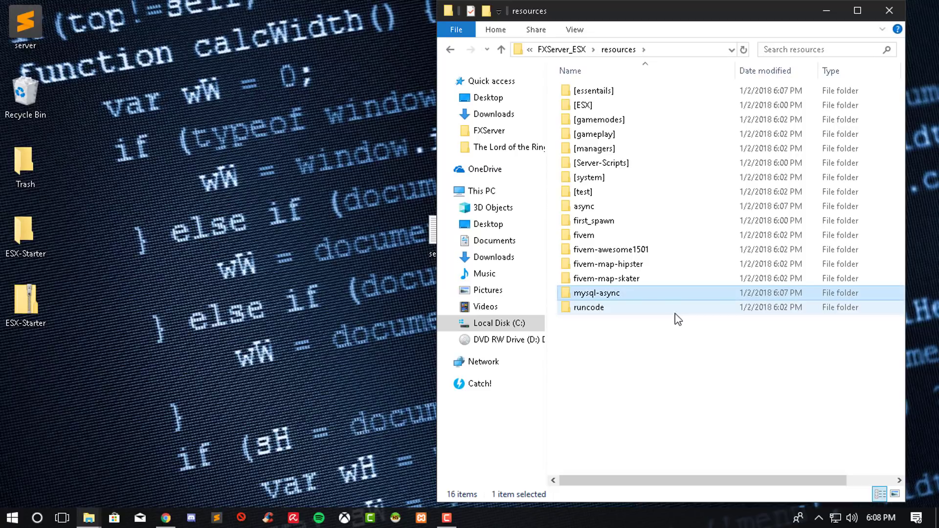
pyautogui.click(658, 397)
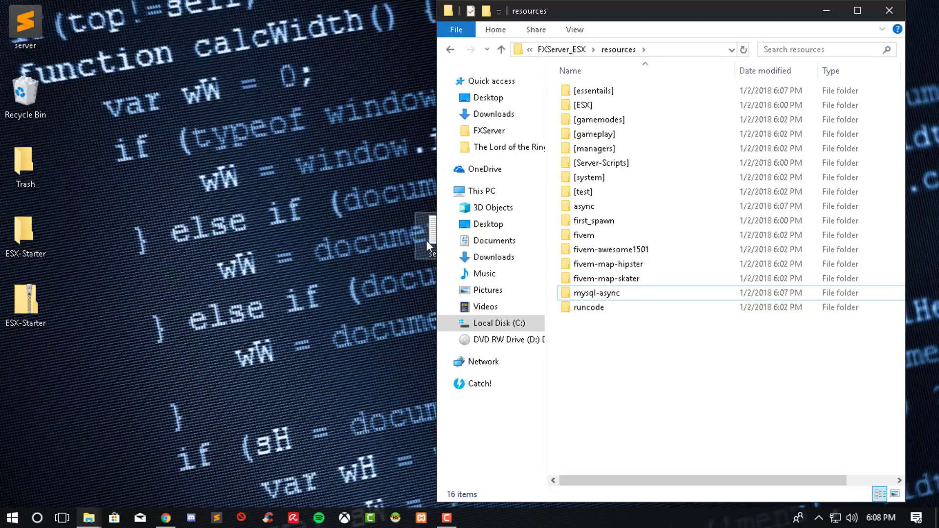
# Step: Move the desktop's server text file clear of the resources window and maximize that window
pyautogui.moveTo(426, 240); pyautogui.dragTo(233, 241)
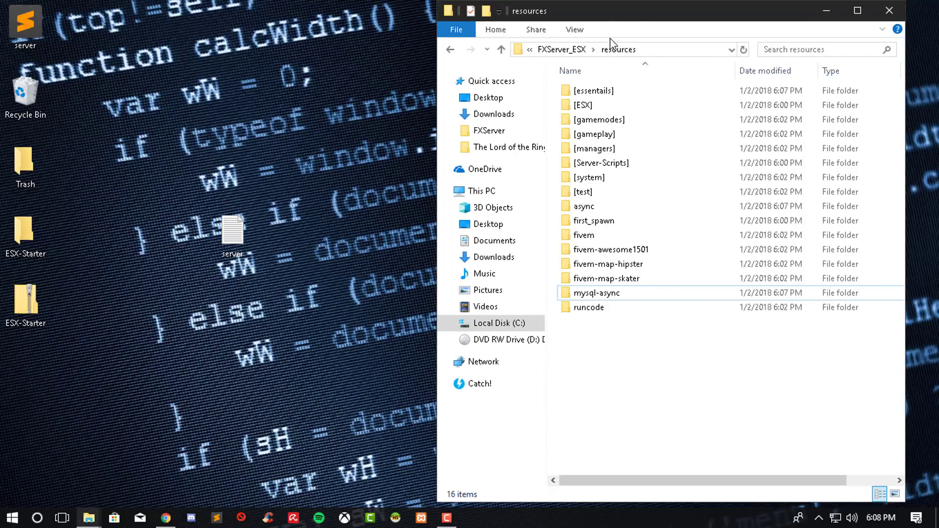
pyautogui.moveTo(628, 18); pyautogui.dragTo(380, 1)
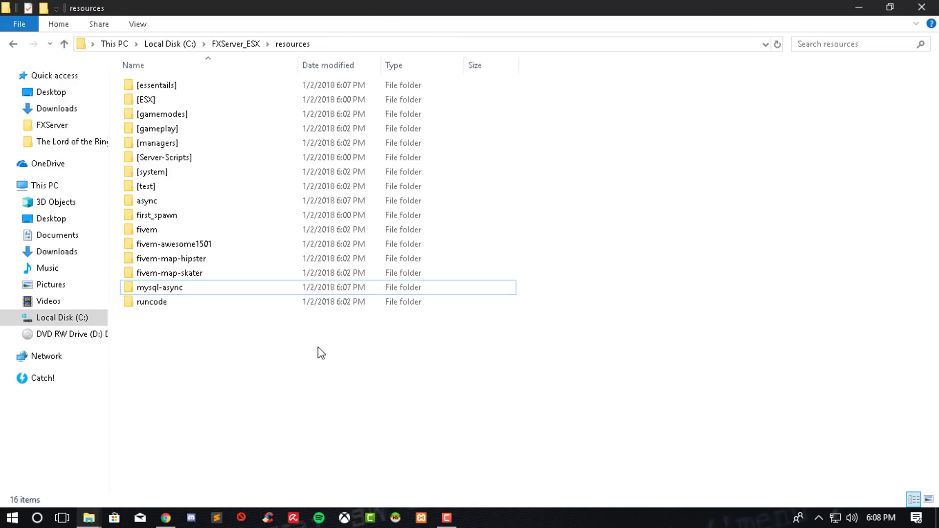
# Step: Open the server CFG file from the FXServer_ESX folder in Sublime Text
pyautogui.click(235, 44)
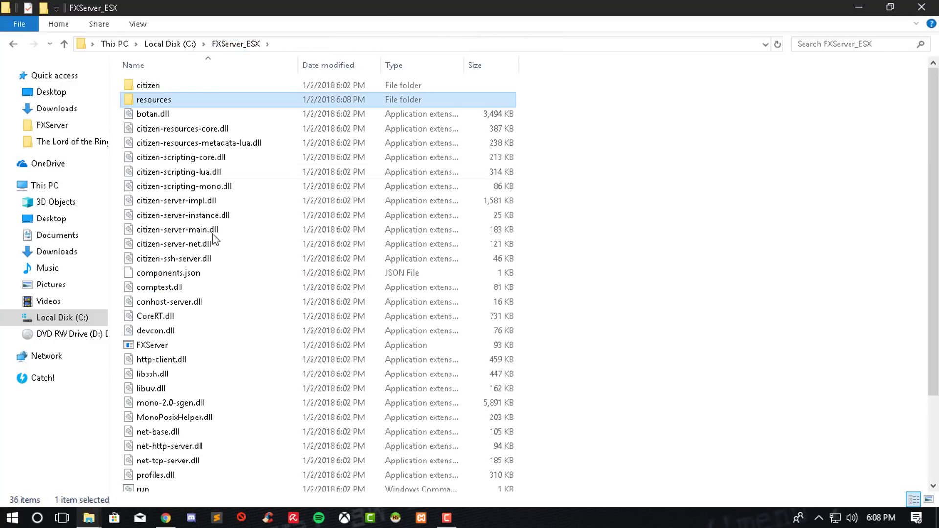
pyautogui.scroll(-3, 216, 337)
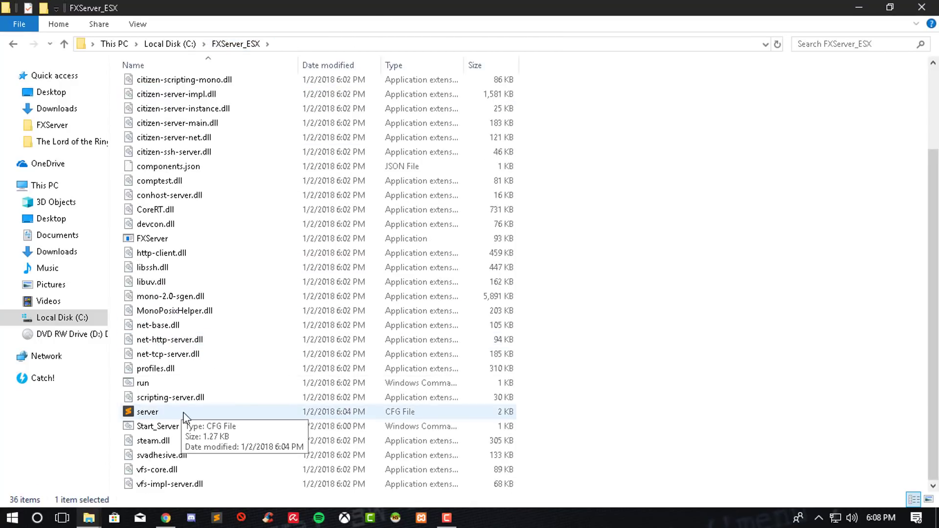
pyautogui.click(201, 413)
pyautogui.rightClick(200, 411)
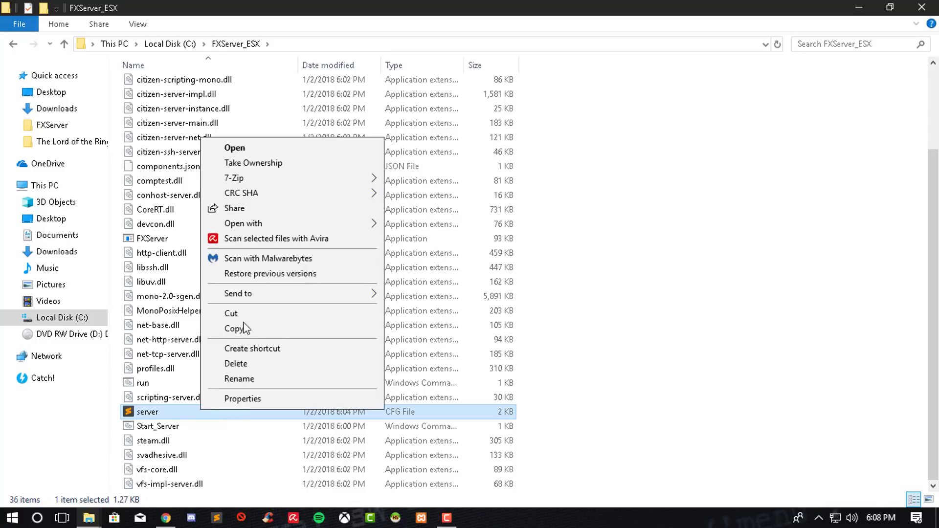
pyautogui.click(624, 248)
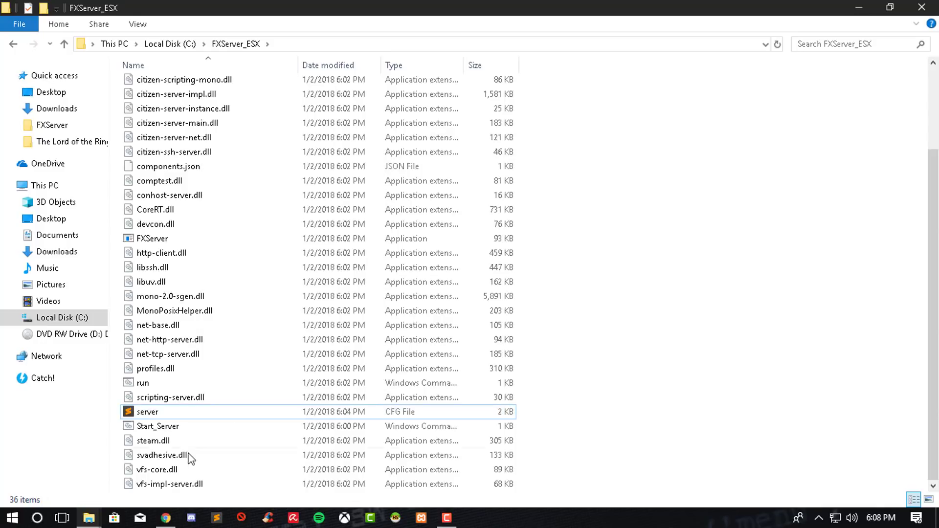
pyautogui.rightClick(190, 415)
pyautogui.click(166, 418)
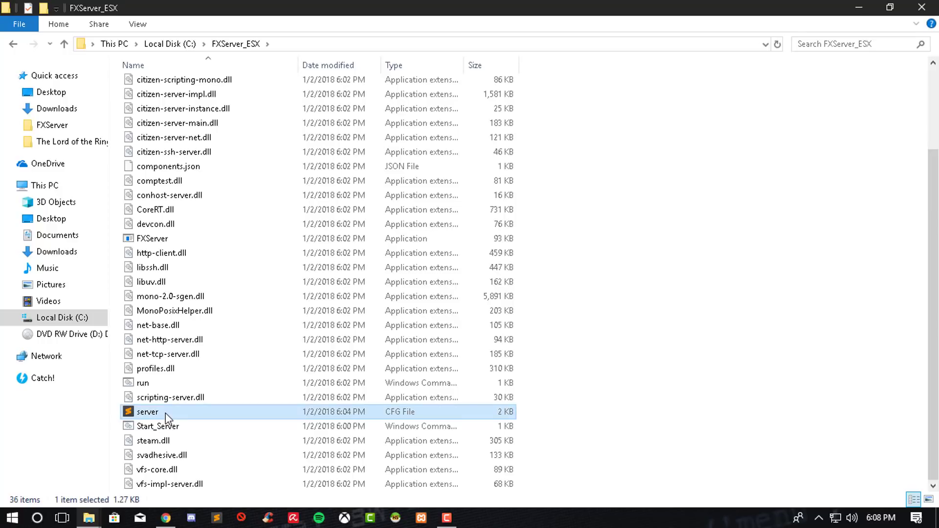
pyautogui.rightClick(166, 417)
pyautogui.moveTo(243, 227)
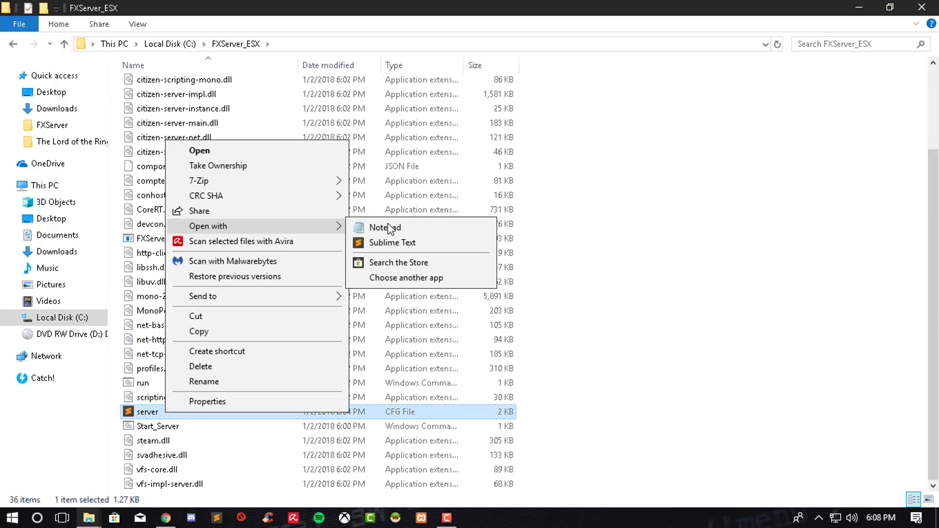
pyautogui.click(394, 244)
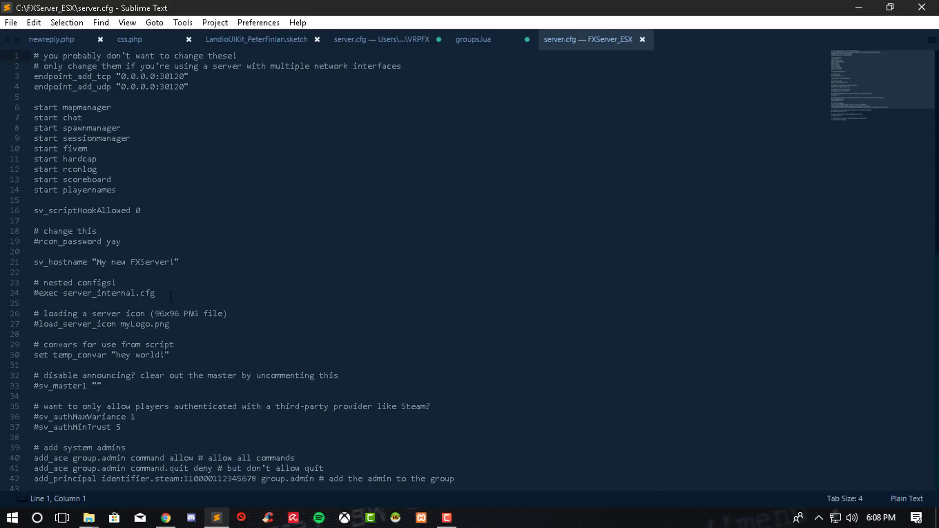
# Step: Insert an empty line below "start playernames" in server.cfg, keeping the editor window maximized
pyautogui.moveTo(118, 186); pyautogui.dragTo(11, 105)
pyautogui.click(118, 189)
pyautogui.press('Return')
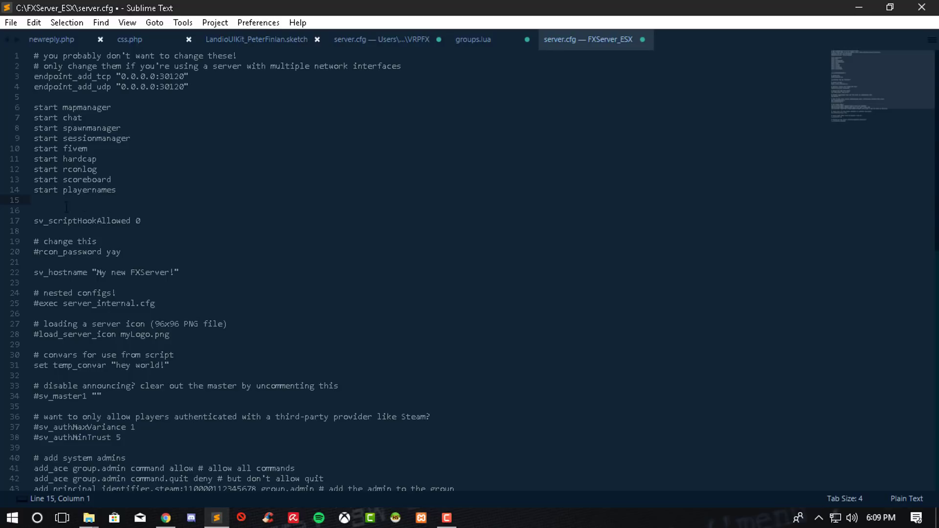
pyautogui.press('super+Down')
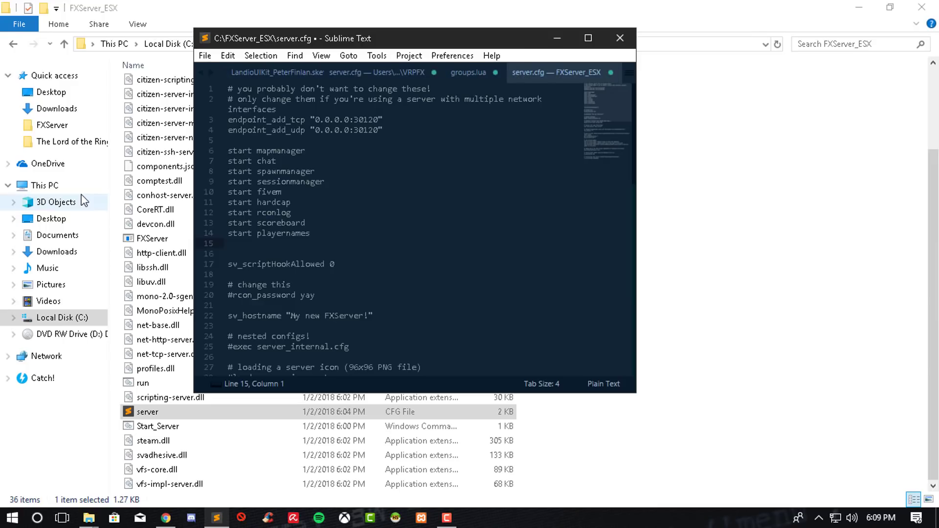
pyautogui.click(589, 38)
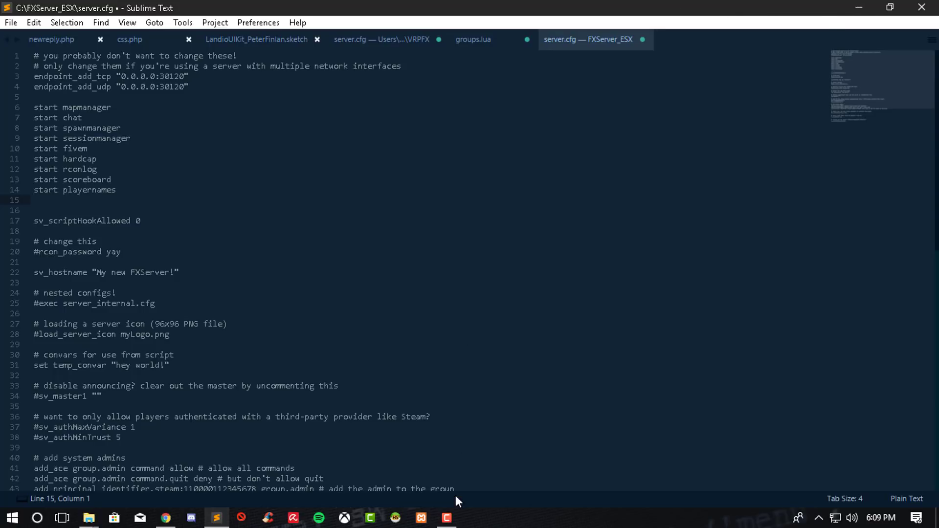
# Step: Examine the existing server.cfg in C:\AMD\FXServer for its MySQL and ESX start entries, and close the editor
pyautogui.click(447, 518)
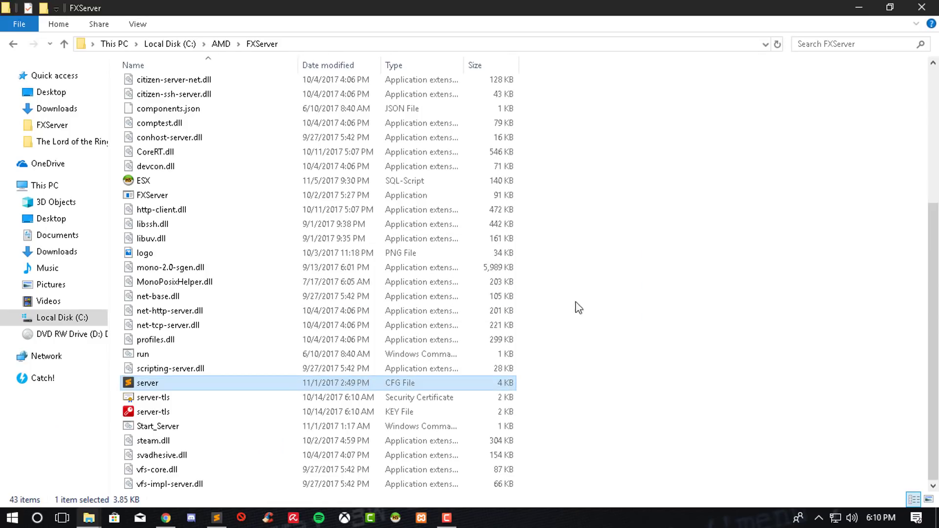
pyautogui.doubleClick(216, 383)
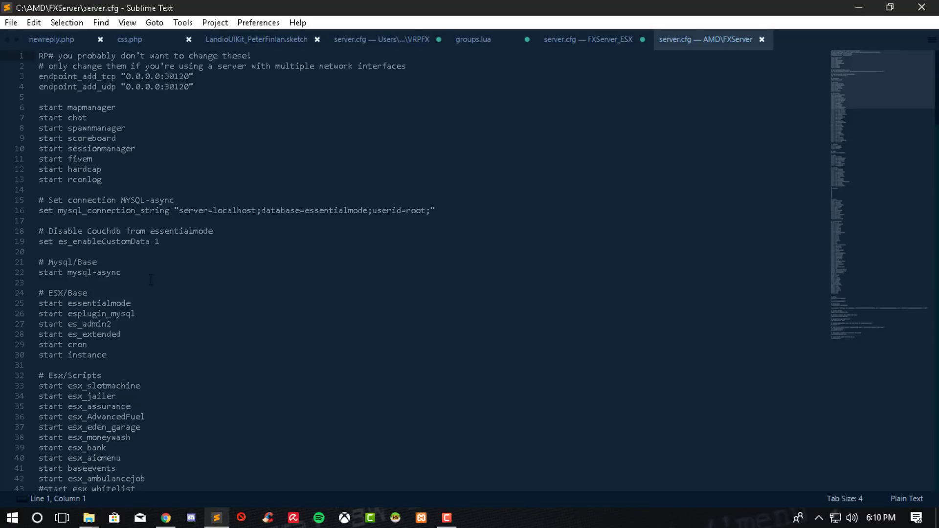
pyautogui.click(923, 7)
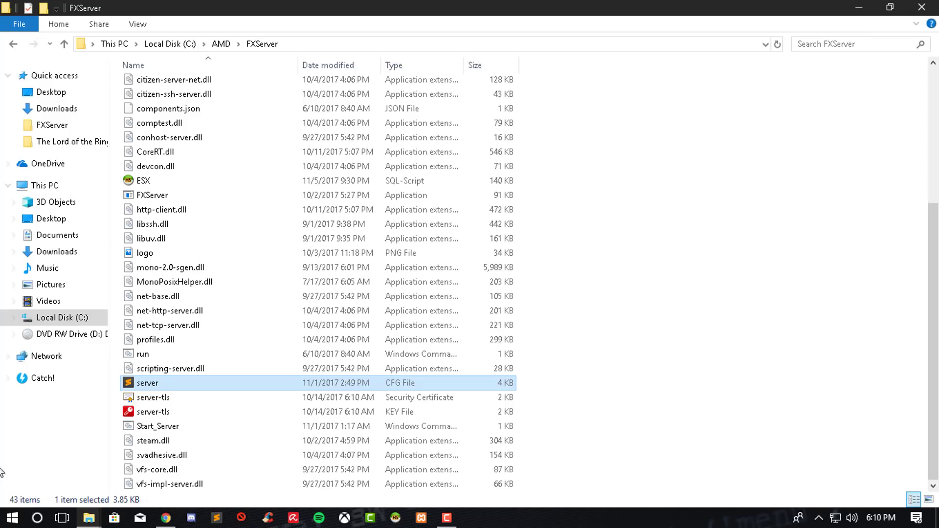
# Step: Open the server CFG file from the C:\FXServer_ESX folder in Sublime Text
pyautogui.click(73, 317)
pyautogui.doubleClick(184, 101)
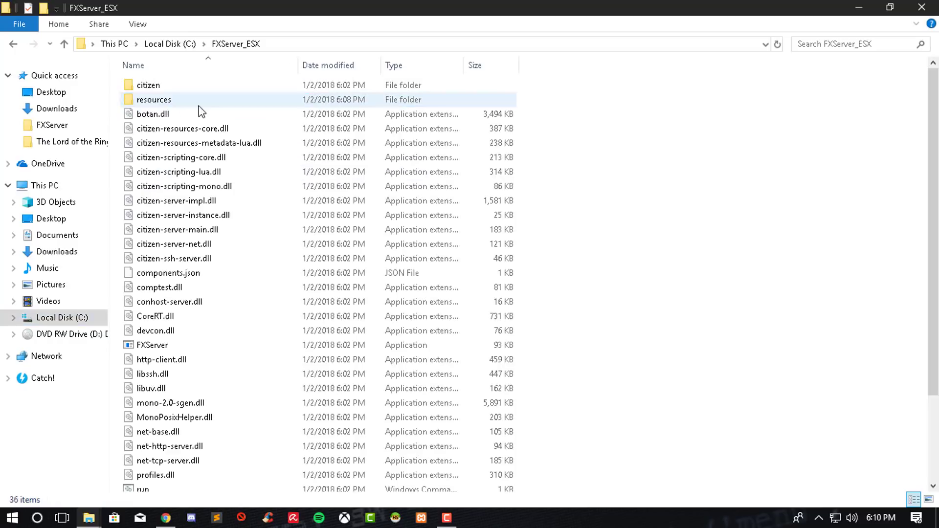
pyautogui.scroll(-3, 131, 402)
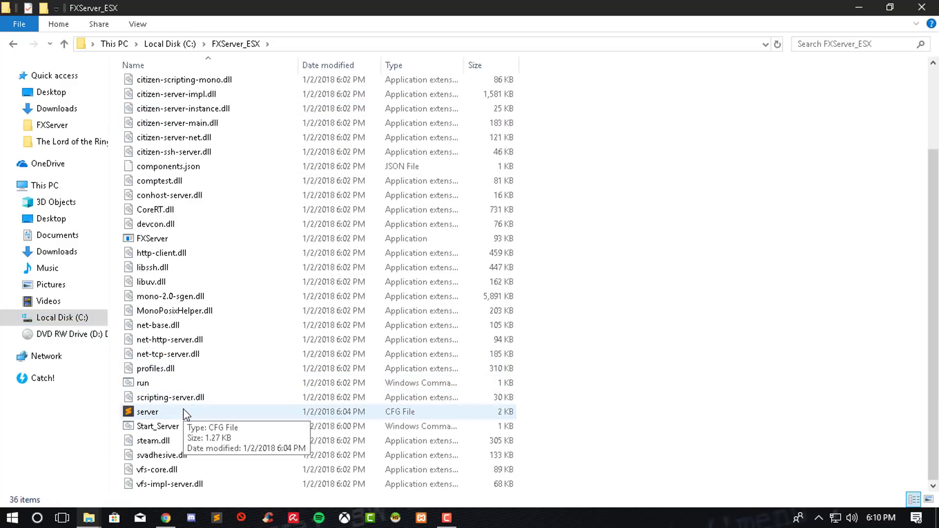
pyautogui.doubleClick(147, 412)
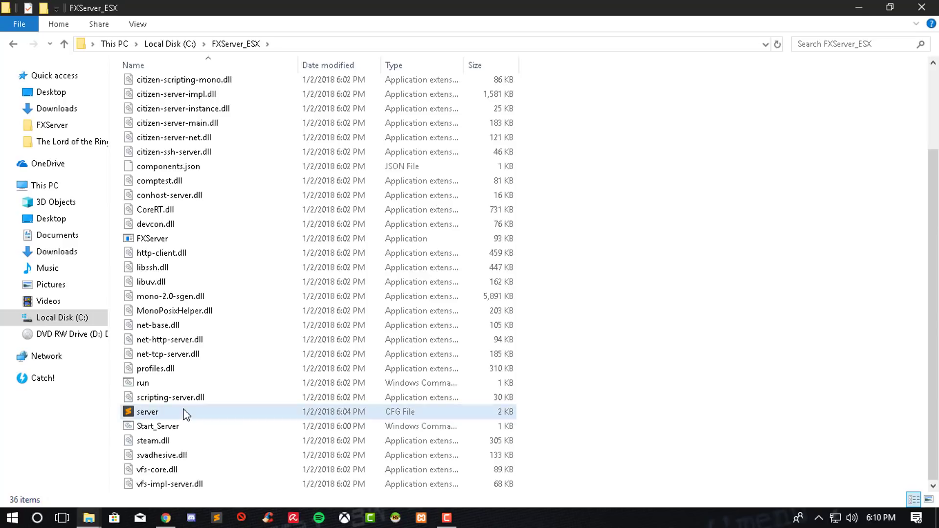
# Step: Paste the copied MySQL connection, es_enableCustomData, mysql-async and ESX/Base start entries two lines below "start playernames" in server.cfg
pyautogui.click(132, 191)
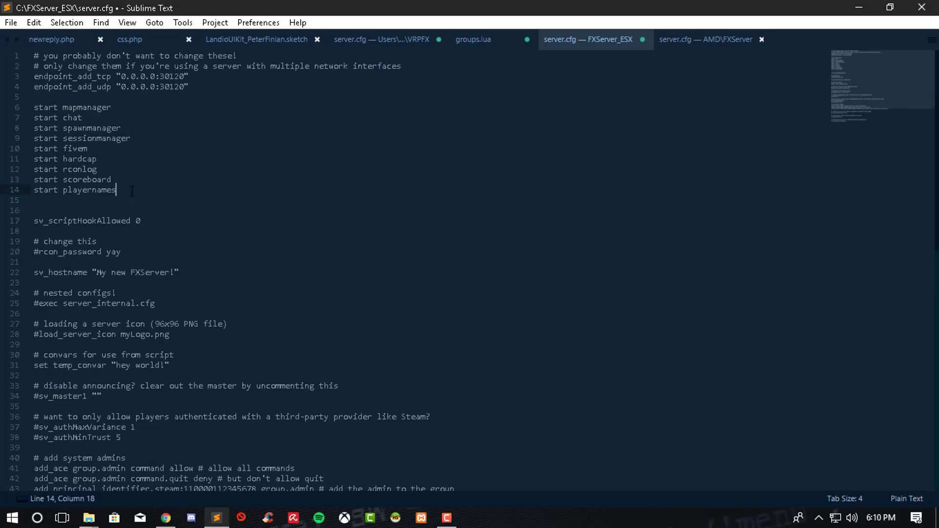
pyautogui.press('Return')
pyautogui.press('Return')
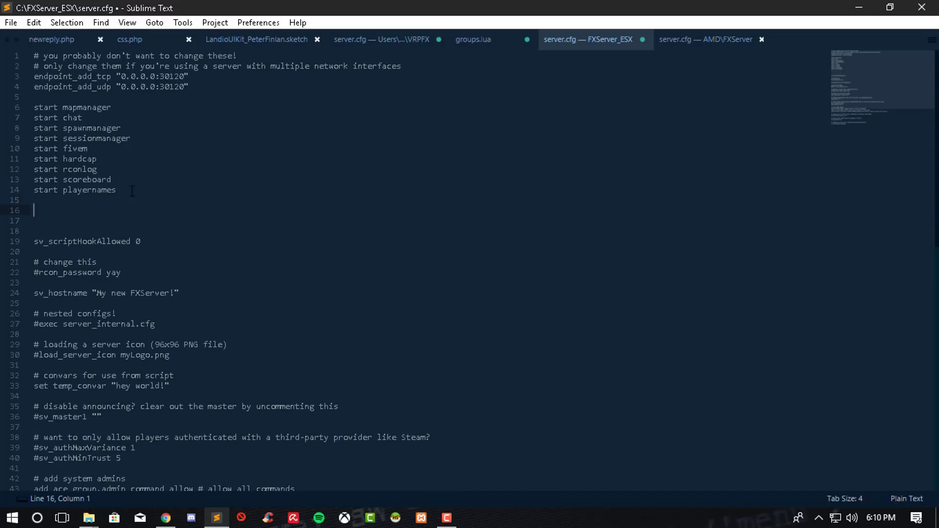
pyautogui.rightClick(132, 191)
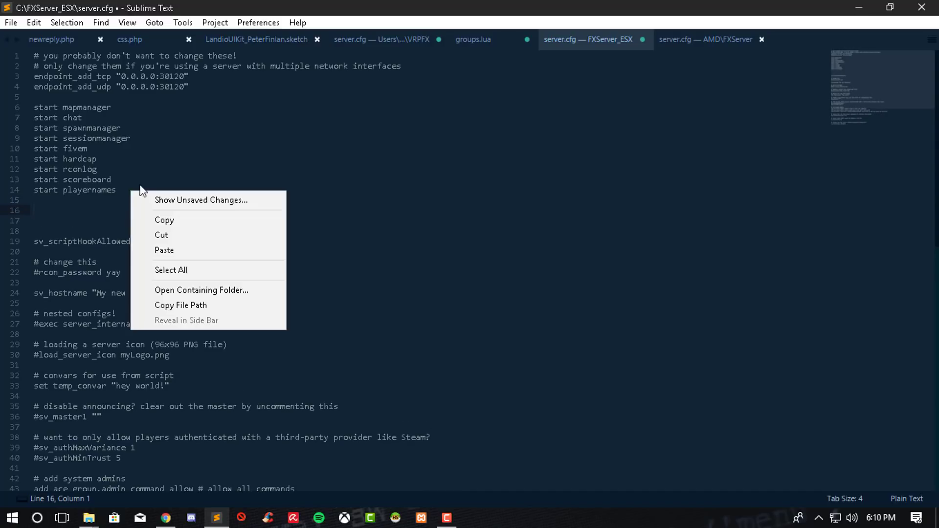
pyautogui.click(171, 250)
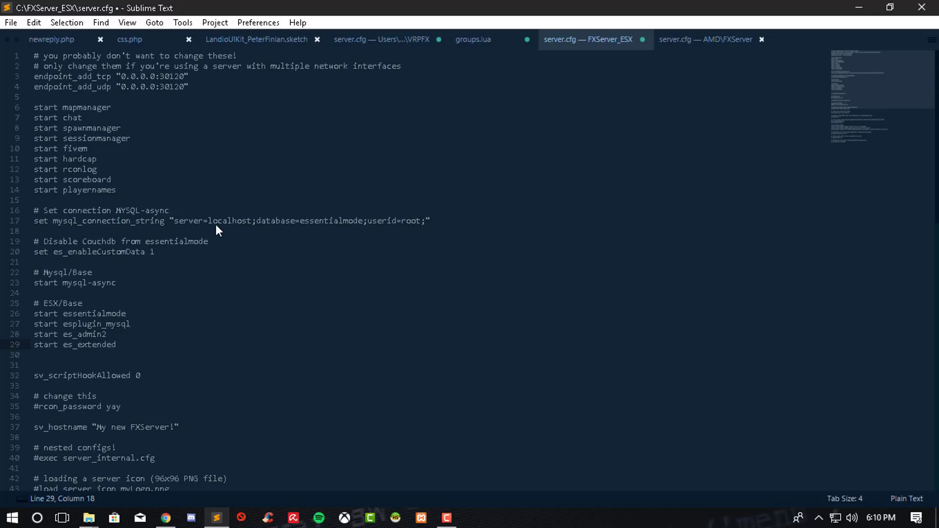
# Step: Examine the pasted MySQL connection string, the Couchdb setting, and the mysql-async and ESX/Base start entries
pyautogui.click(228, 223)
pyautogui.moveTo(175, 221); pyautogui.dragTo(364, 219)
pyautogui.click(248, 219)
pyautogui.click(212, 220)
pyautogui.click(368, 220)
pyautogui.click(433, 216)
pyautogui.moveTo(444, 222); pyautogui.dragTo(33, 210)
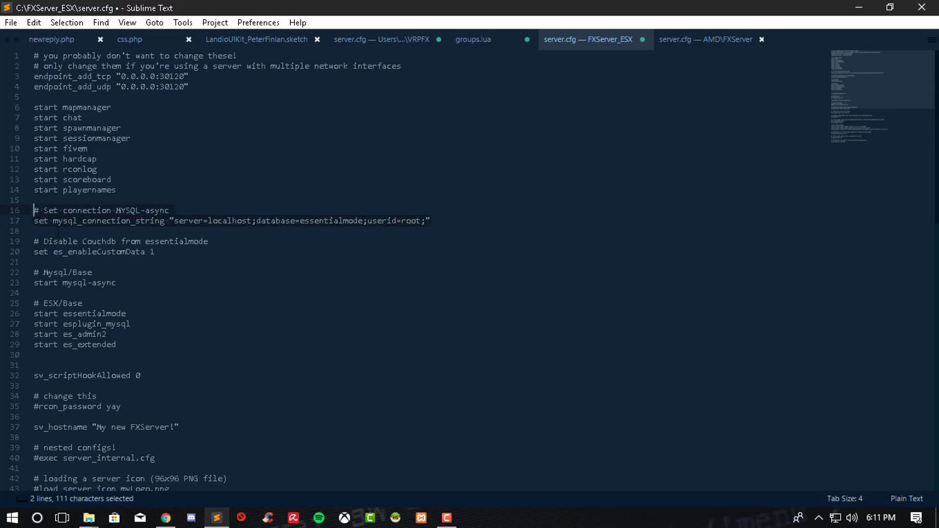
pyautogui.click(165, 260)
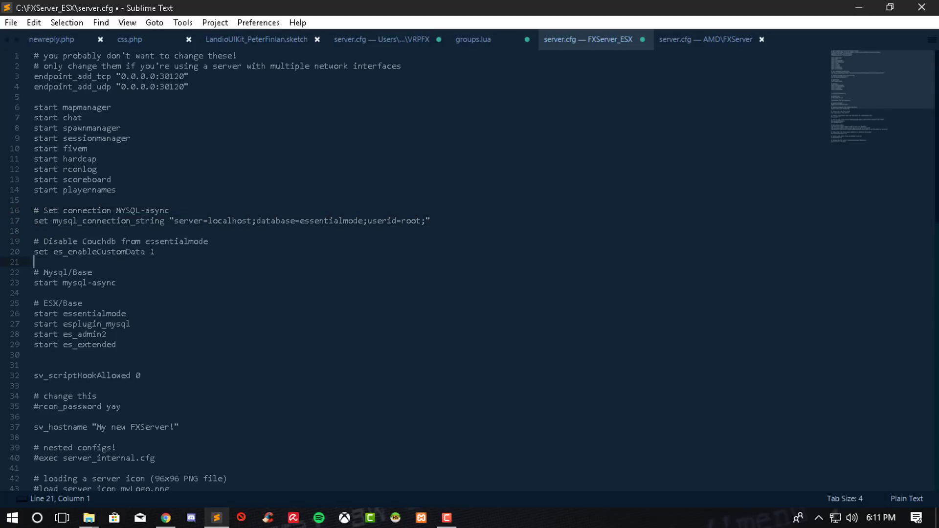
pyautogui.click(161, 249)
pyautogui.click(113, 283)
pyautogui.moveTo(124, 348); pyautogui.dragTo(34, 345)
pyautogui.click(130, 346)
# Step: Review the rcon password, hostname and server icon settings further down in server.cfg
pyautogui.scroll(-1, 169, 402)
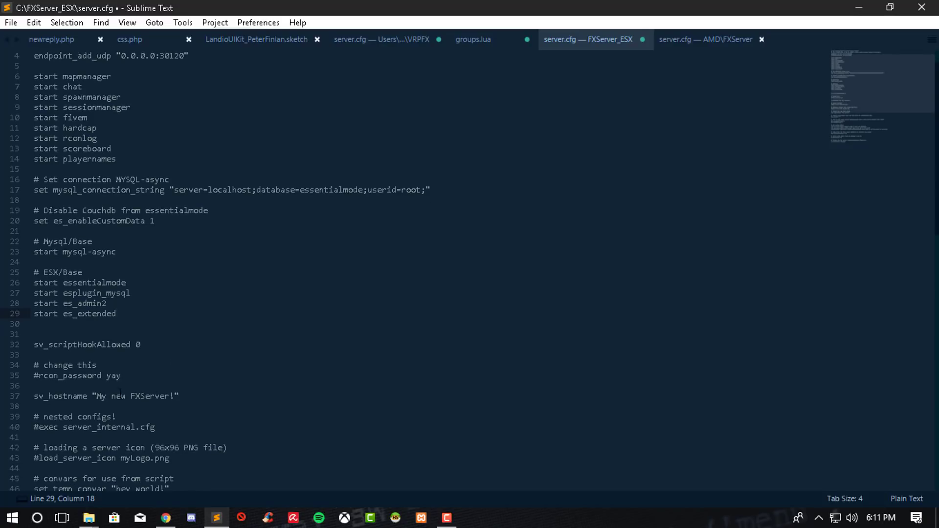
pyautogui.click(123, 374)
pyautogui.scroll(-1, 203, 343)
pyautogui.scroll(-1, 215, 355)
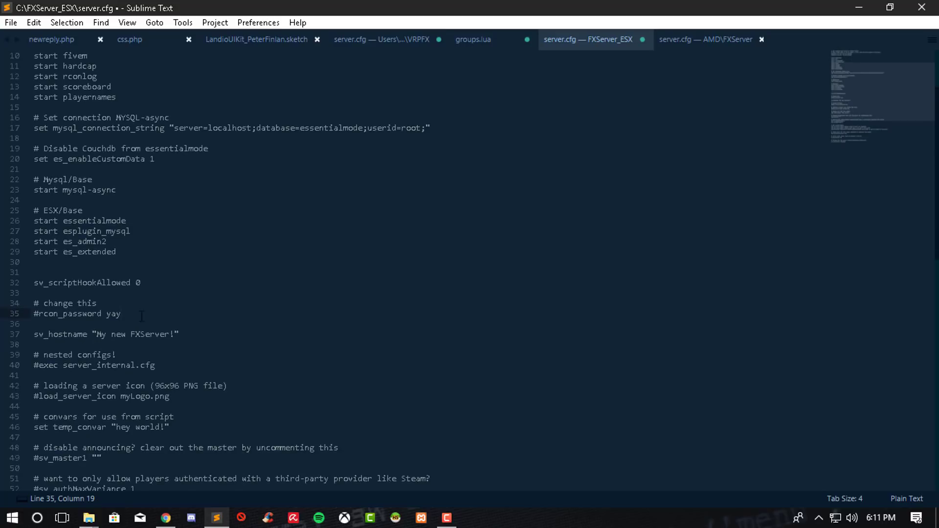
pyautogui.scroll(-1, 166, 381)
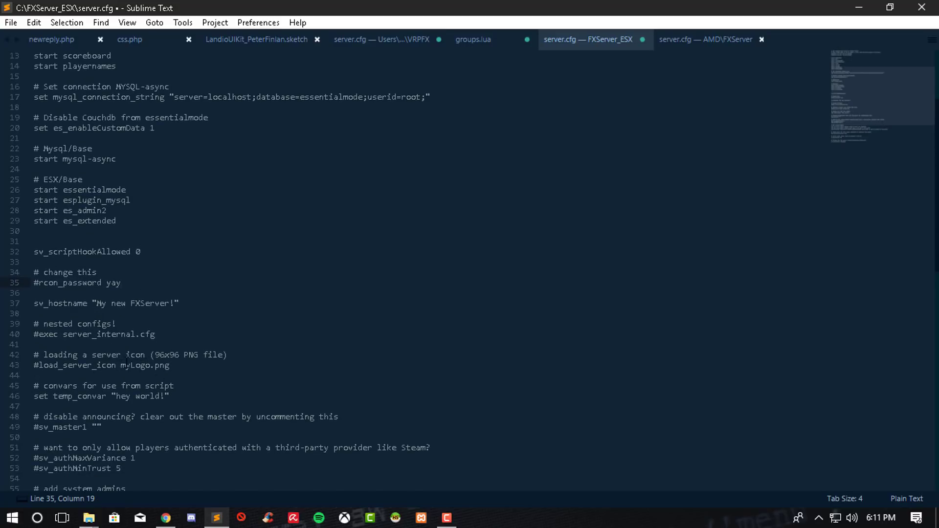
pyautogui.moveTo(122, 366); pyautogui.dragTo(174, 366)
pyautogui.click(174, 367)
pyautogui.doubleClick(269, 12)
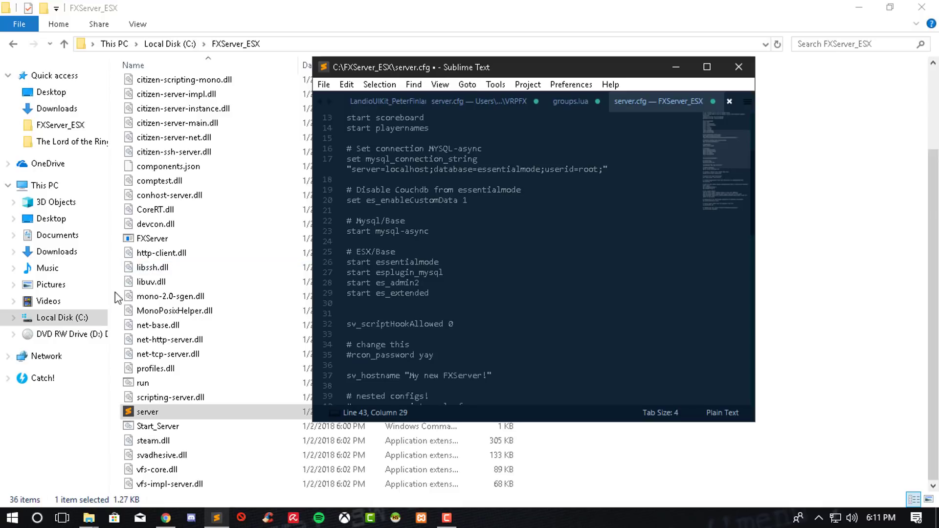
pyautogui.doubleClick(476, 71)
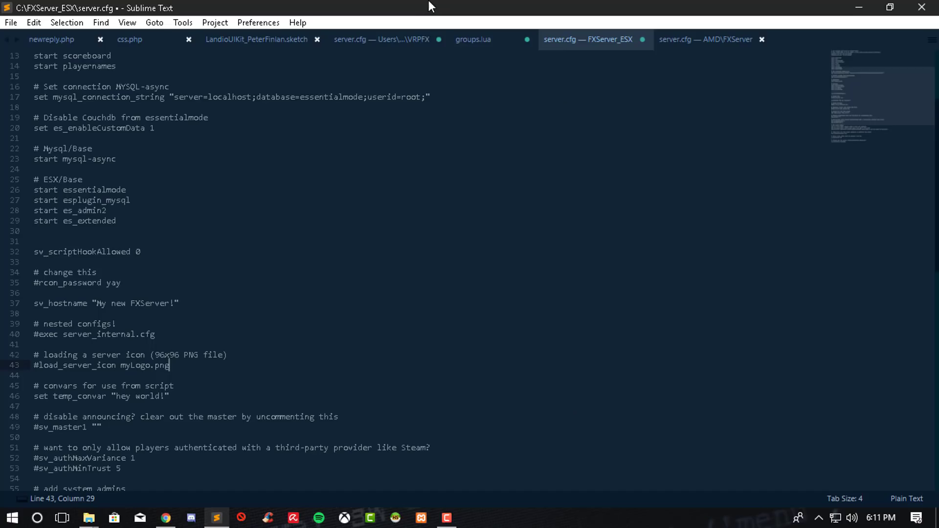
# Step: Open the keymaster.fivem.net link from the license key comment in server.cfg and sign in to the site
pyautogui.scroll(-8, 201, 375)
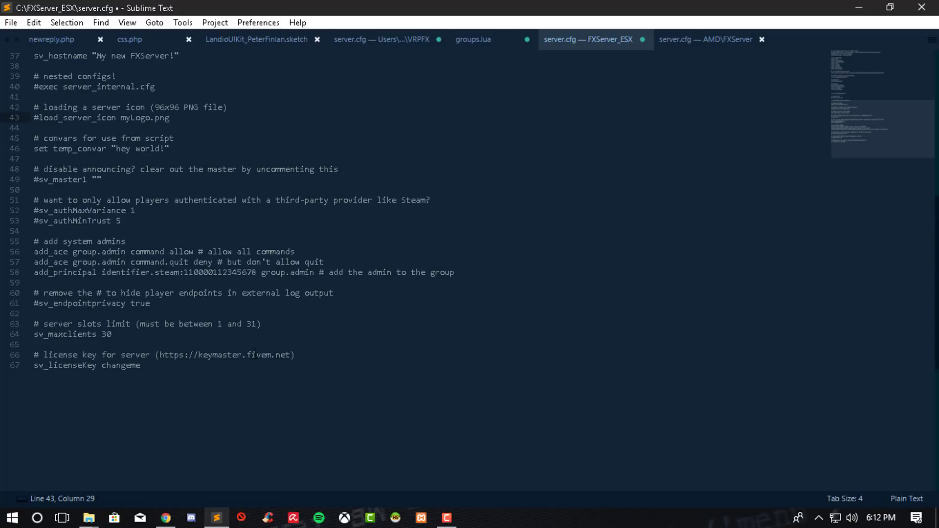
pyautogui.moveTo(149, 370); pyautogui.dragTo(101, 366)
pyautogui.moveTo(160, 356); pyautogui.dragTo(292, 356)
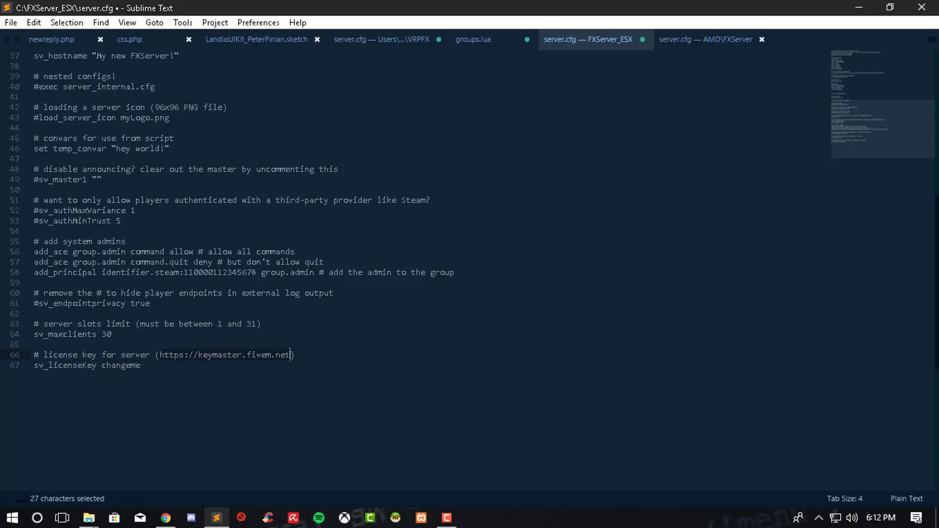
pyautogui.rightClick(278, 351)
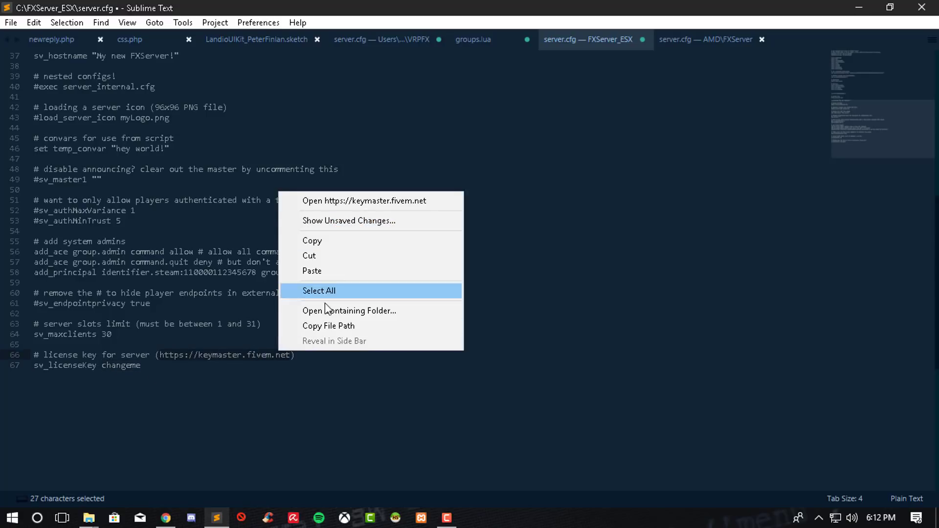
pyautogui.click(342, 201)
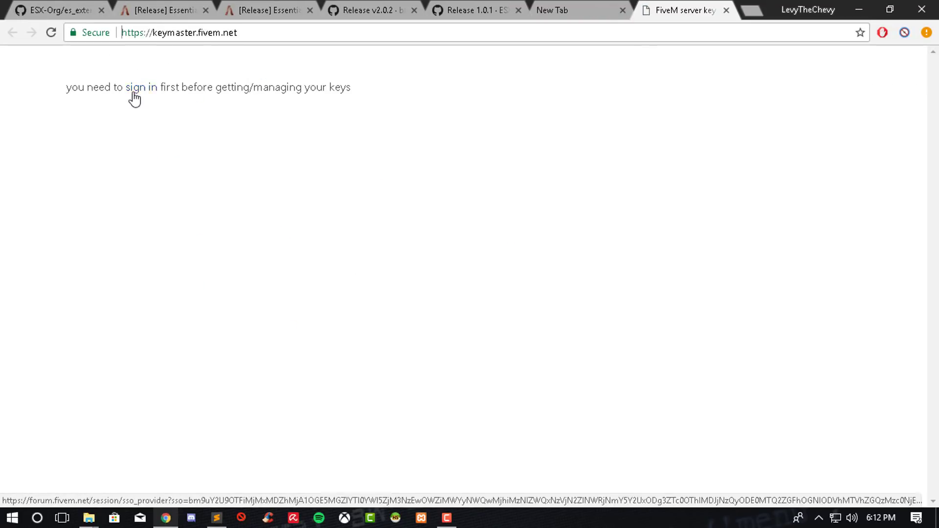
pyautogui.click(149, 89)
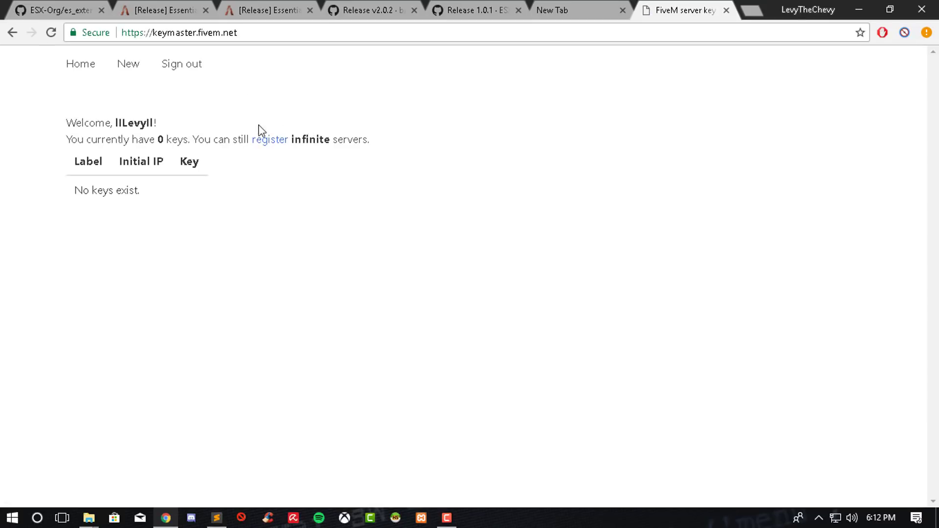
# Step: Start a new server key registration with the label "ESX Server"
pyautogui.click(126, 67)
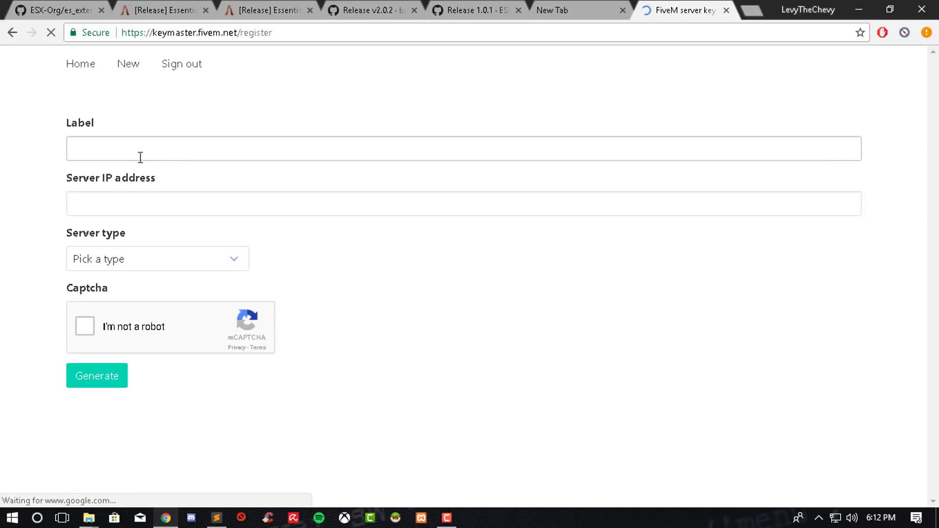
pyautogui.click(116, 151)
pyautogui.write('ES')
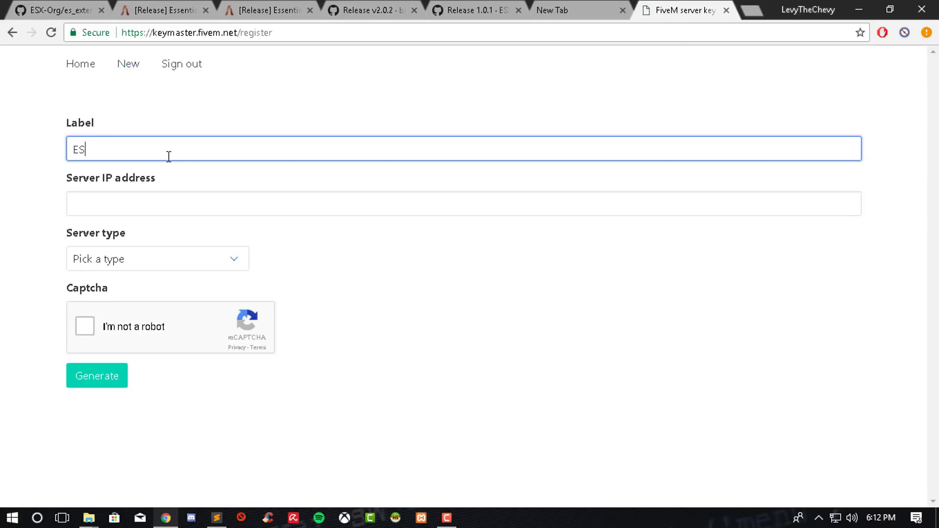
pyautogui.write('X Server')
# Step: Search Google for "whats my ip" in a new browser tab and copy the public IP address into the registration's Server IP address
pyautogui.click(167, 203)
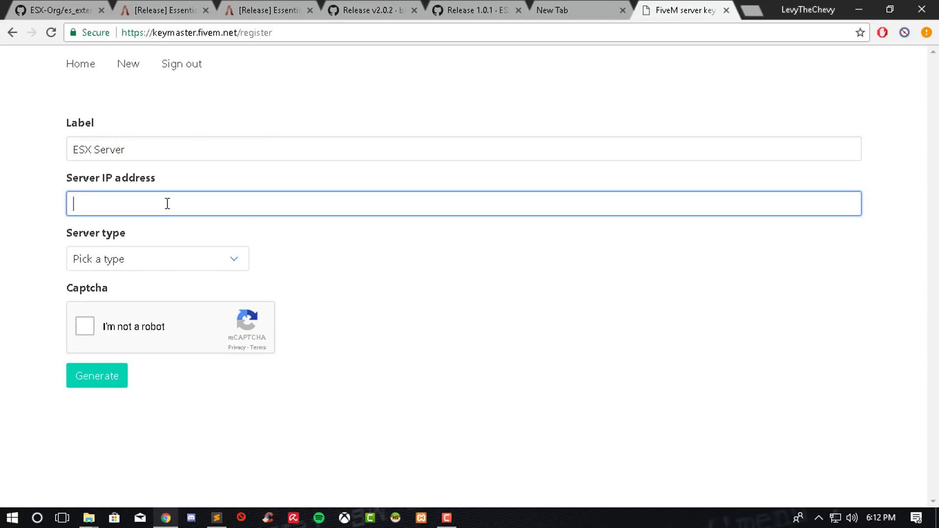
pyautogui.click(758, 10)
pyautogui.write('what')
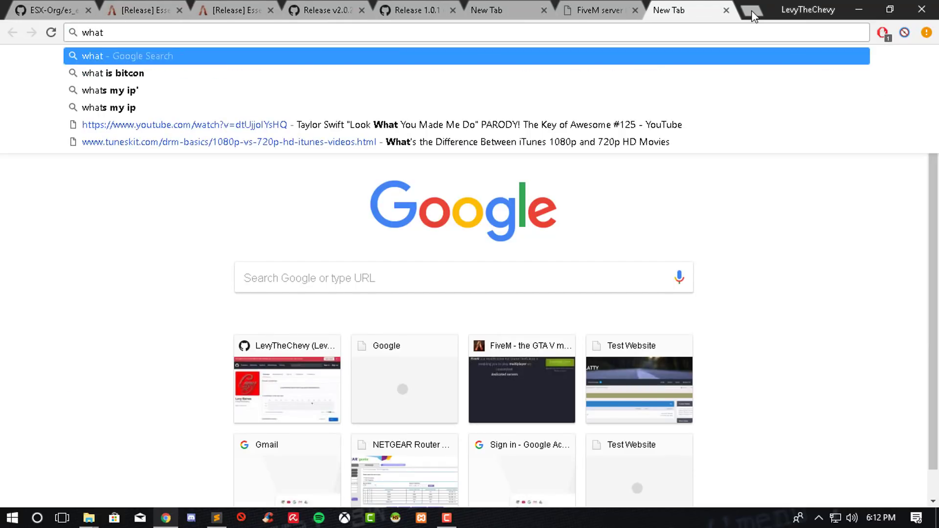
pyautogui.press('Down')
pyautogui.press('Down')
pyautogui.press('BackSpace')
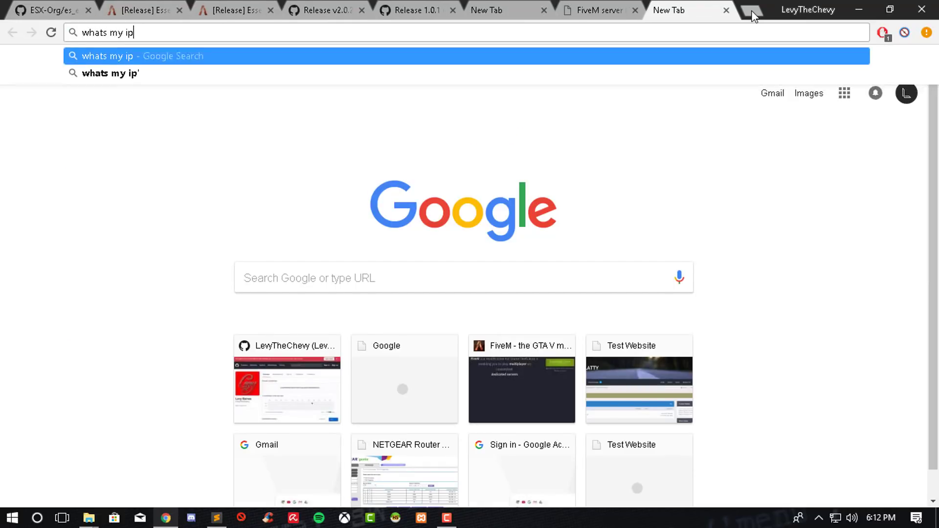
pyautogui.press('Return')
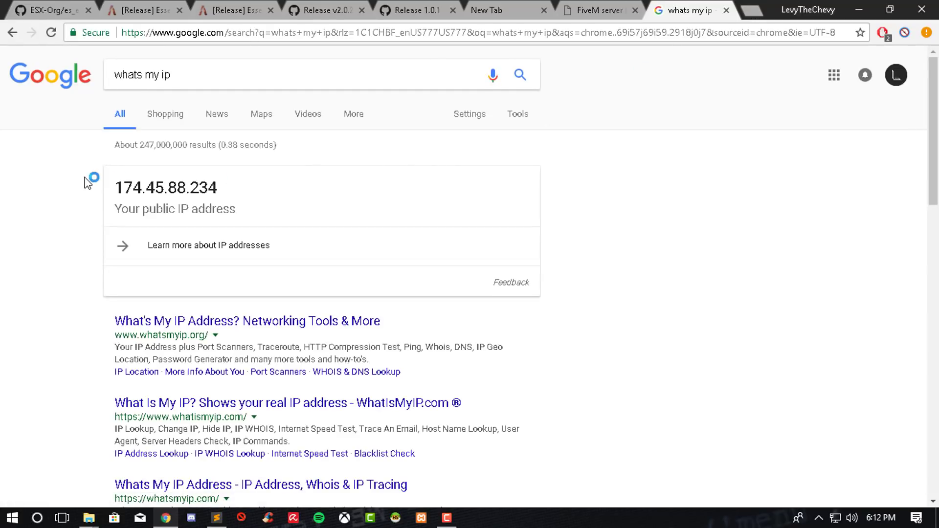
pyautogui.moveTo(113, 188); pyautogui.dragTo(223, 191)
pyautogui.rightClick(245, 192)
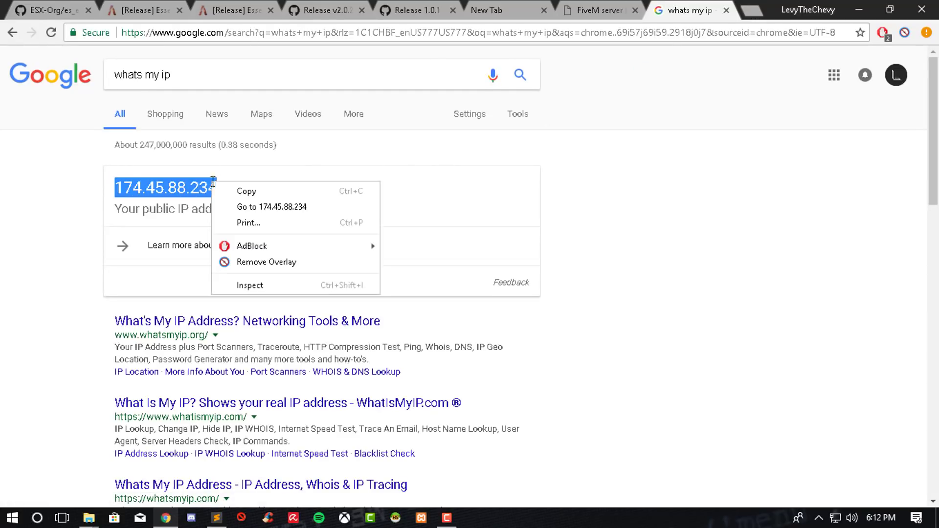
pyautogui.click(239, 191)
pyautogui.click(602, 14)
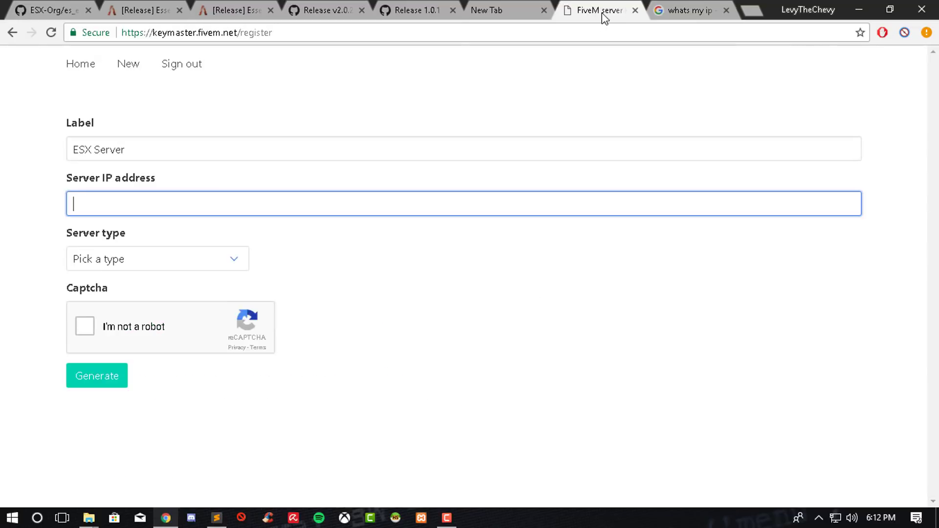
pyautogui.hotkey('ctrl', 'v')
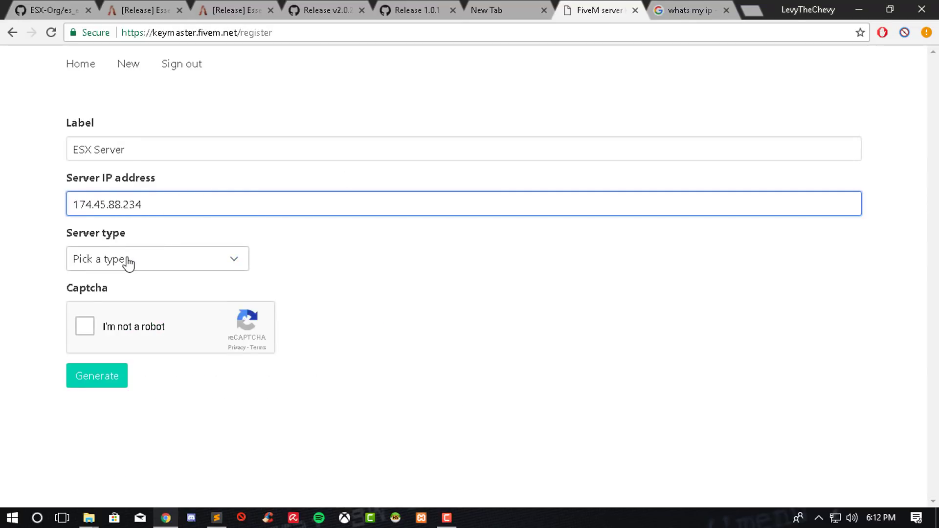
# Step: Set the server type to Home hosted, complete the captcha check and generate the server key
pyautogui.click(101, 262)
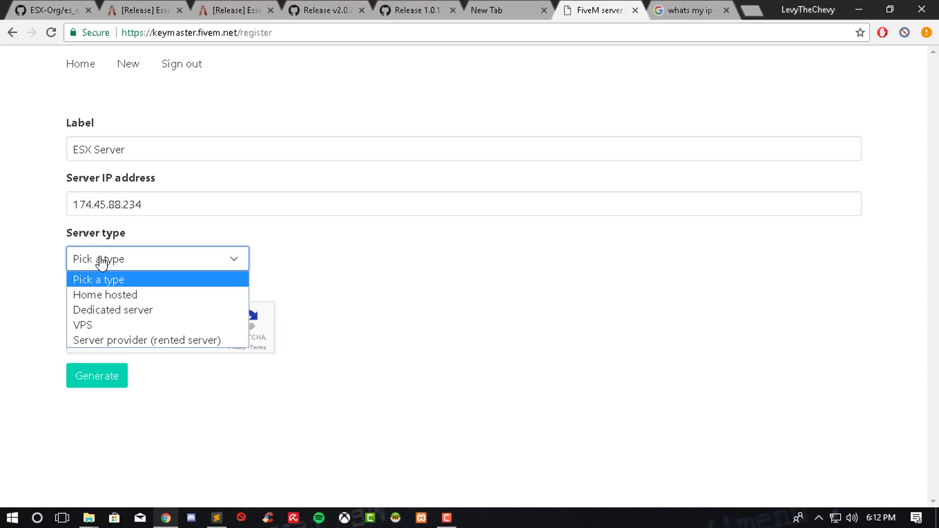
pyautogui.click(126, 296)
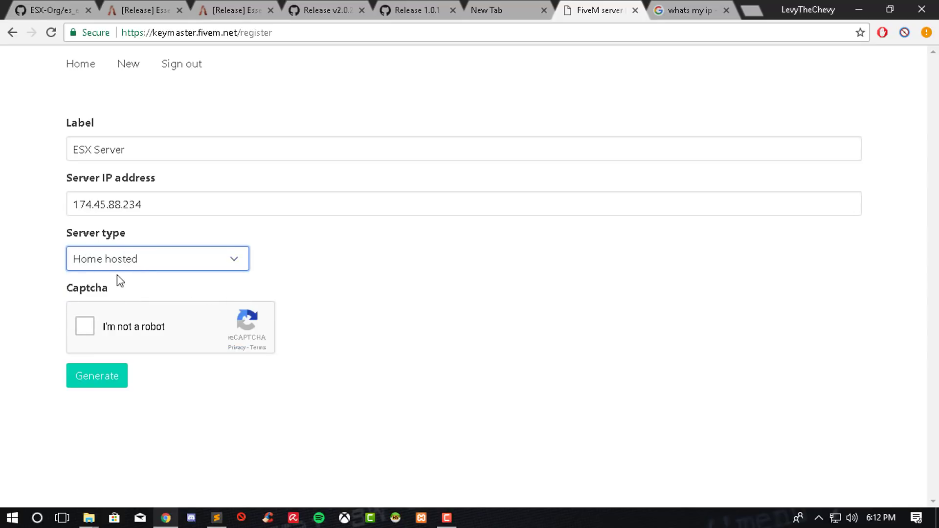
pyautogui.click(90, 330)
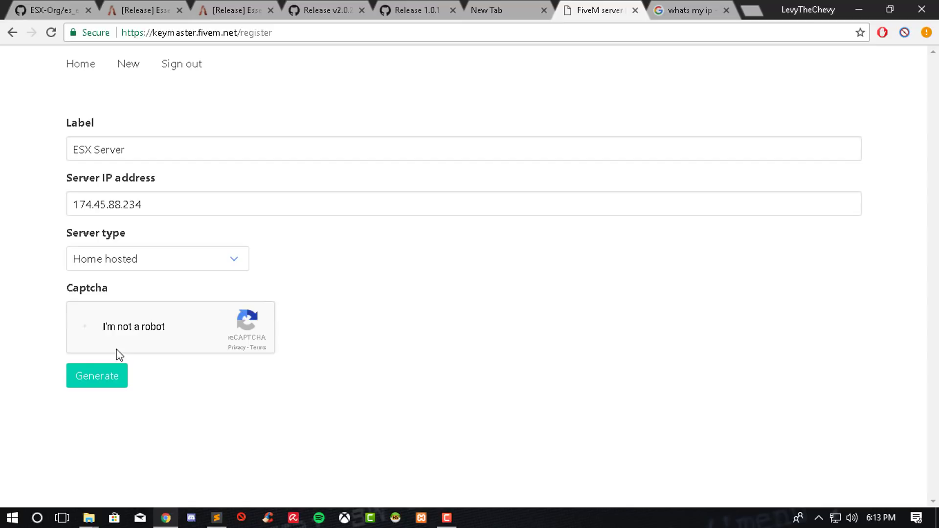
pyautogui.click(100, 381)
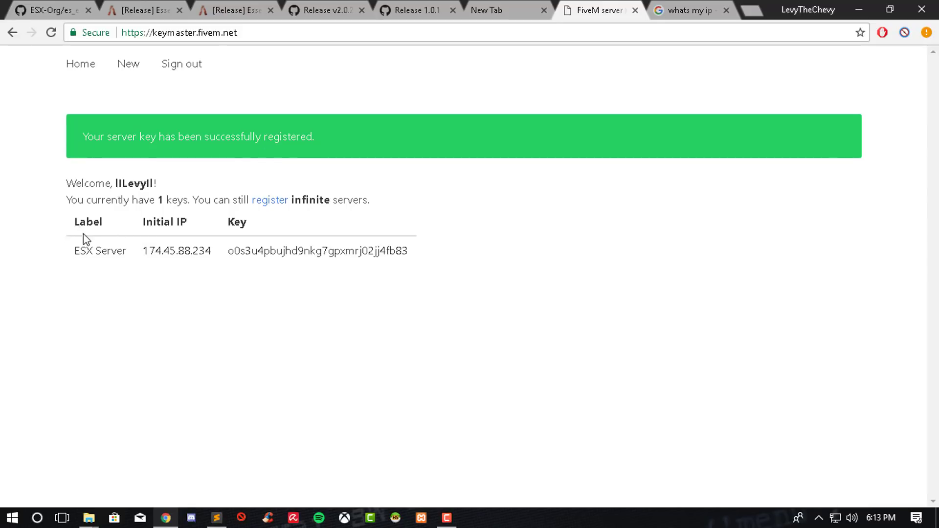
# Step: Copy the generated server key and paste it over "changeme" as the sv_licenseKey value in server.cfg in Sublime Text
pyautogui.moveTo(227, 251); pyautogui.dragTo(416, 256)
pyautogui.rightClick(396, 250)
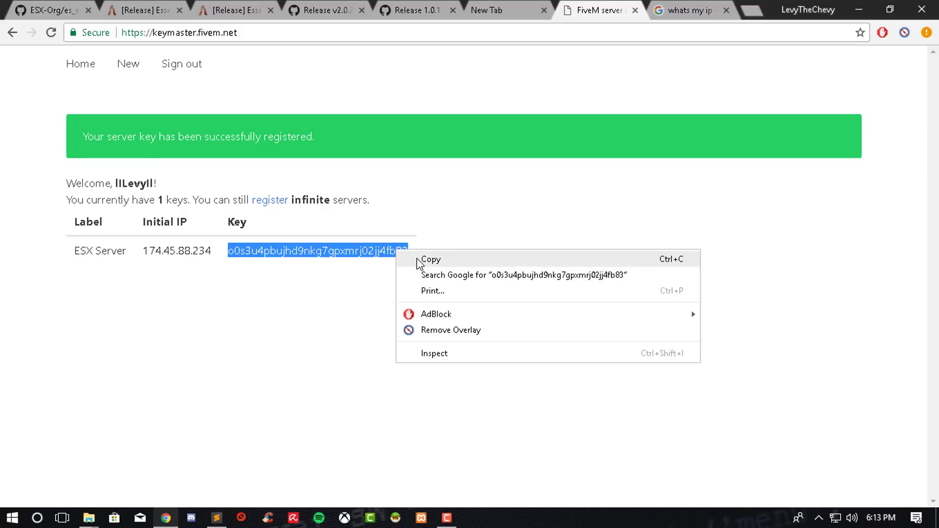
pyautogui.click(419, 260)
pyautogui.click(864, 7)
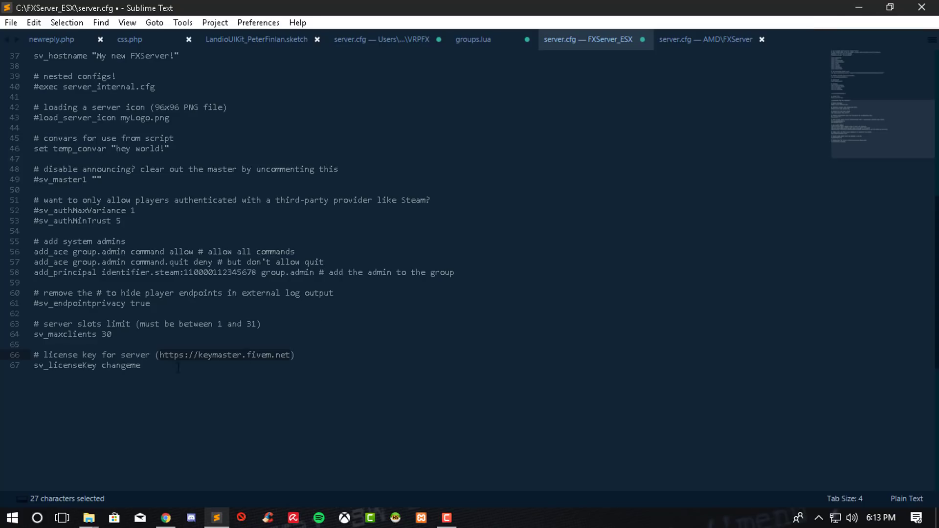
pyautogui.click(152, 368)
pyautogui.moveTo(100, 367); pyautogui.dragTo(145, 367)
pyautogui.click(152, 370)
pyautogui.hotkey('ctrl', 'v')
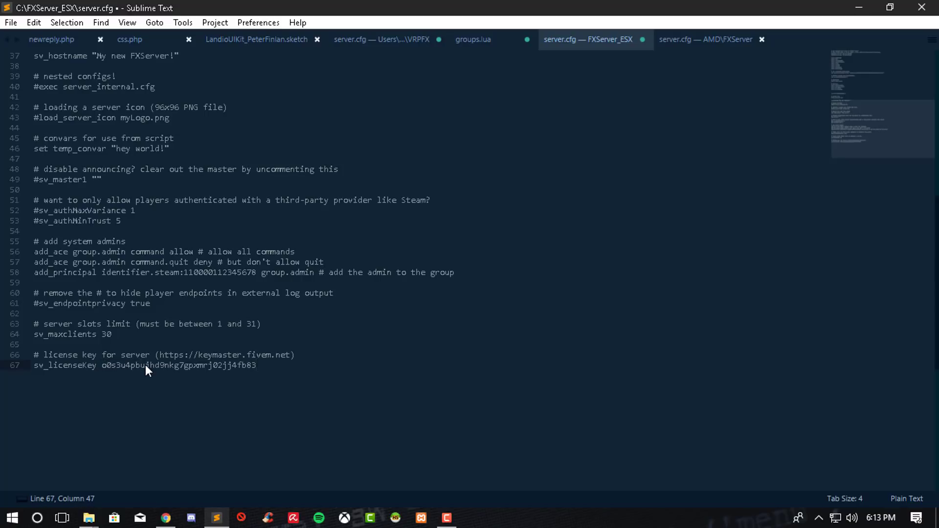
# Step: Save server.cfg and close Sublime Text
pyautogui.hotkey('ctrl', 's')
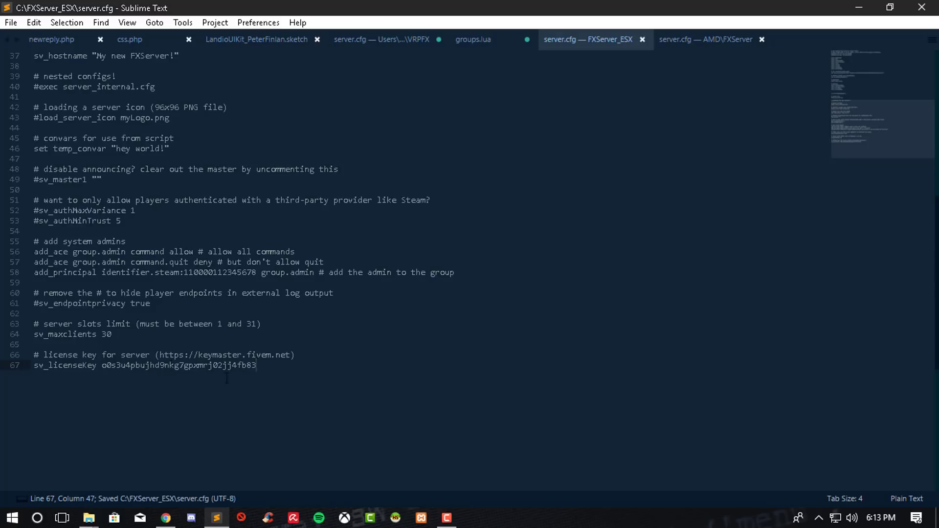
pyautogui.scroll(10, 230, 375)
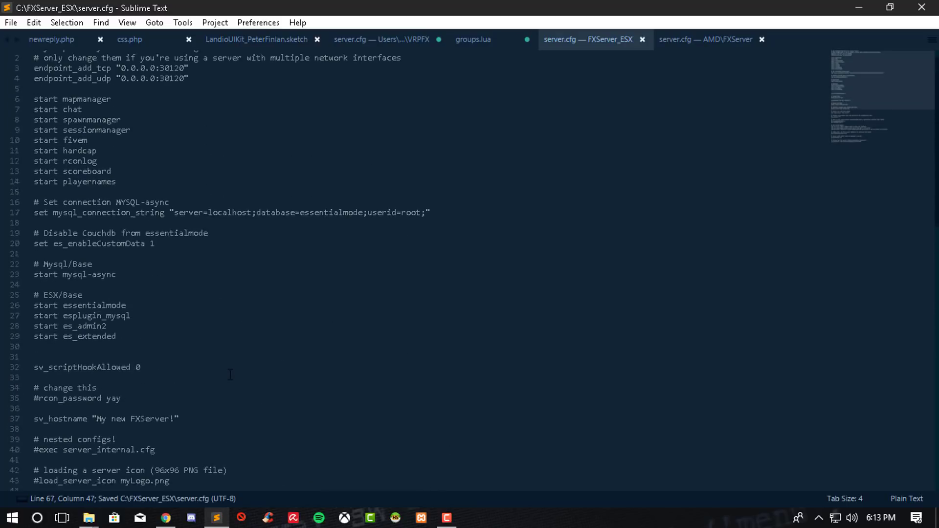
pyautogui.click(922, 7)
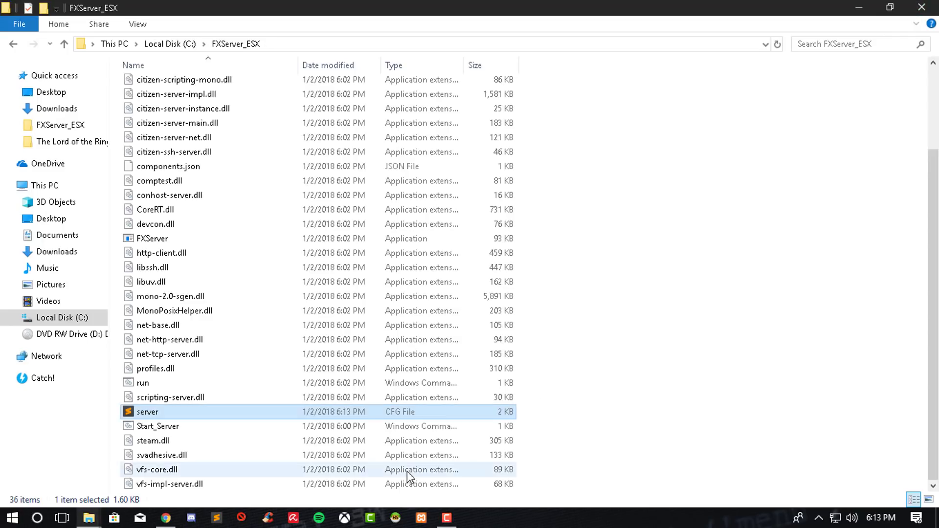
# Step: Launch HeidiSQL, open the saved Database session to view its database list, and close the program
pyautogui.click(396, 517)
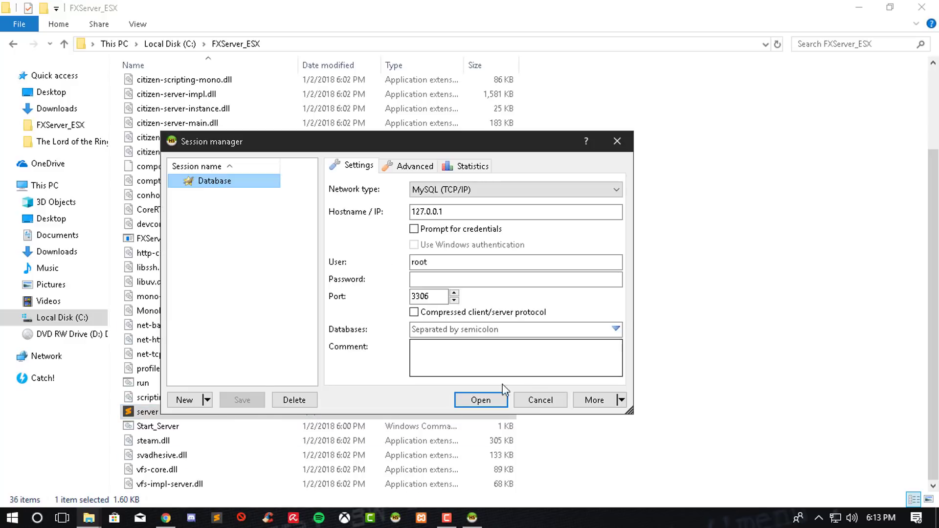
pyautogui.click(467, 400)
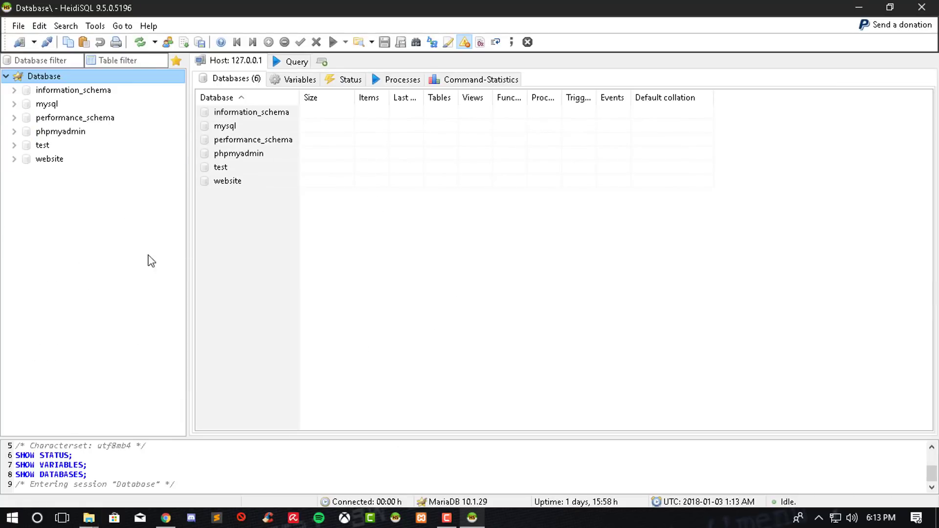
pyautogui.click(819, 518)
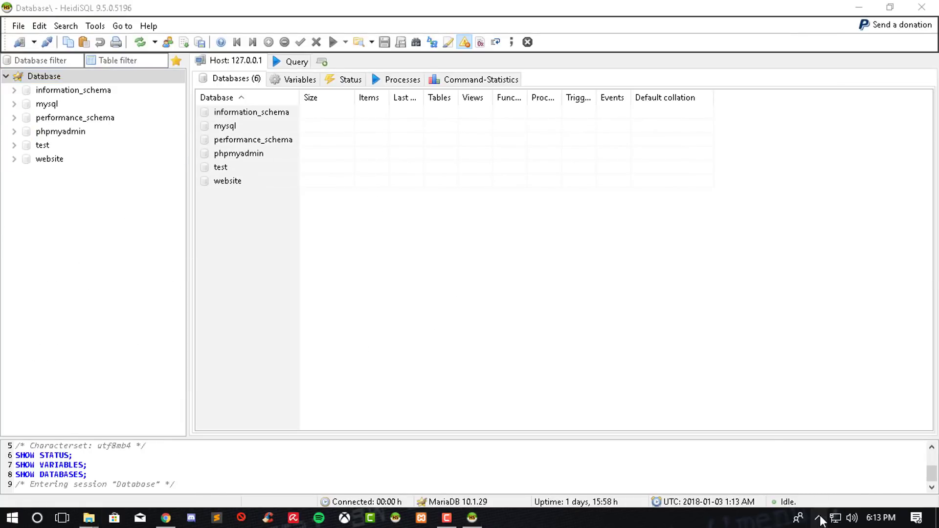
pyautogui.rightClick(793, 466)
pyautogui.click(53, 276)
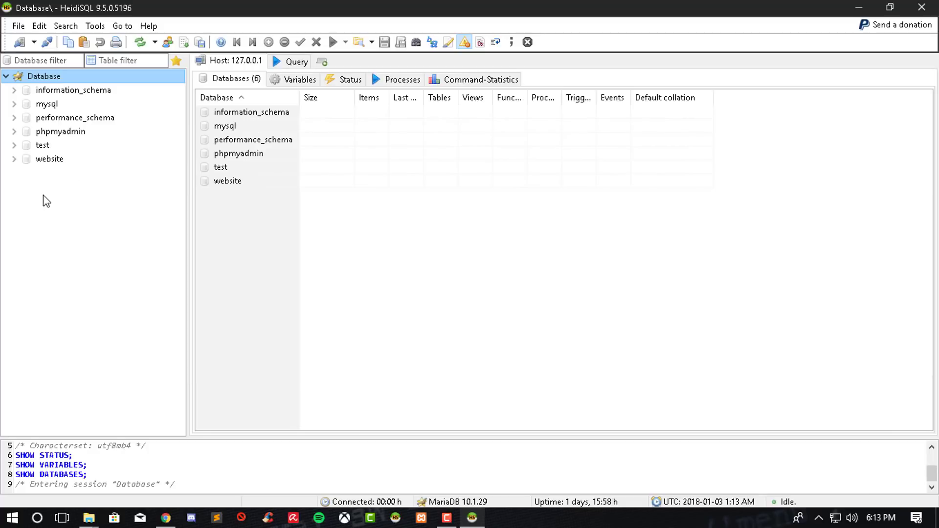
pyautogui.click(920, 8)
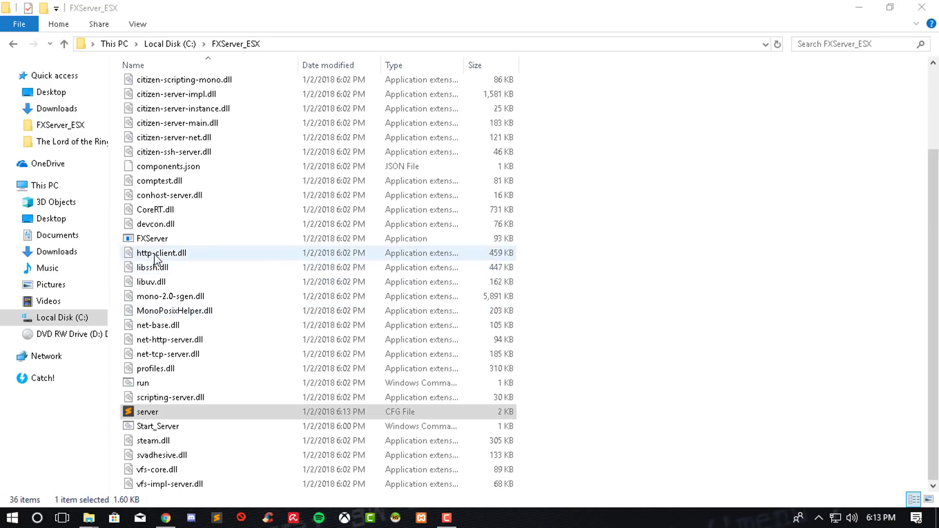
# Step: Go to the esplugin_mysql folder inside resources\[essentails] of FXServer_ESX
pyautogui.scroll(3, 147, 244)
pyautogui.doubleClick(156, 100)
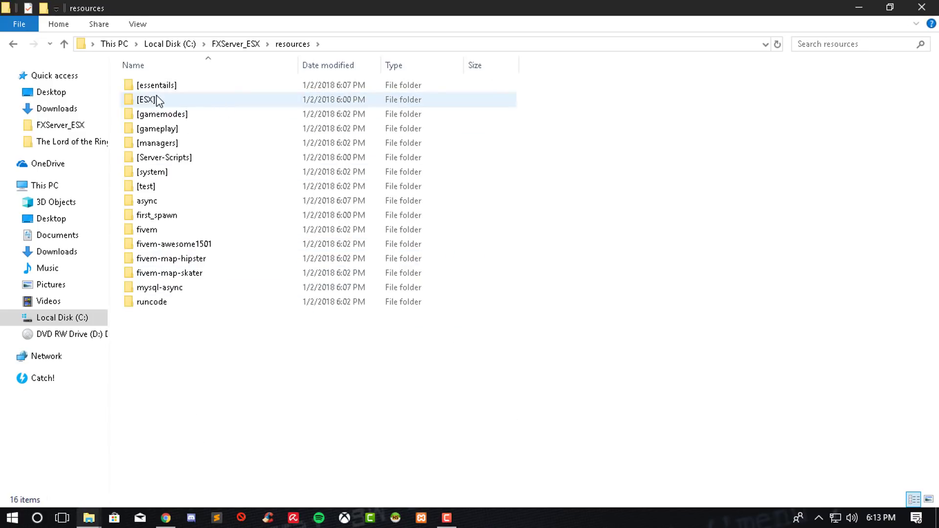
pyautogui.doubleClick(188, 88)
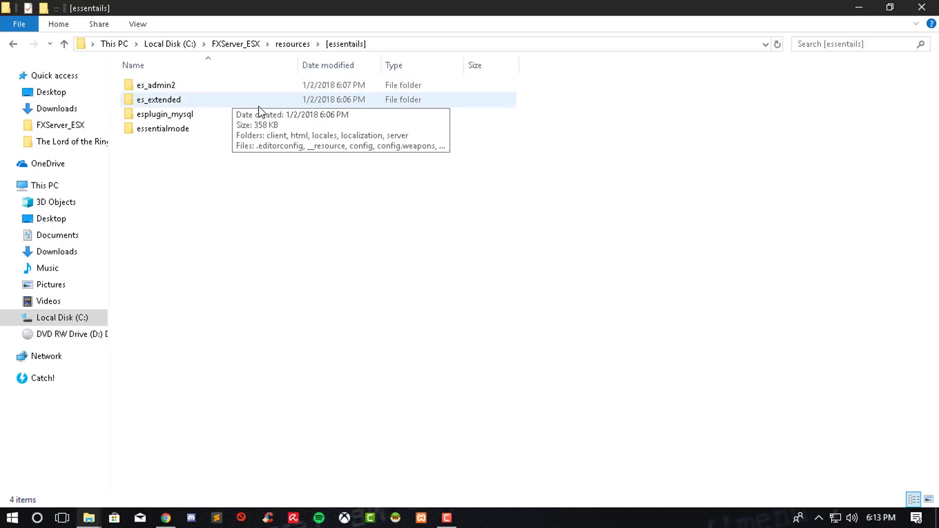
pyautogui.doubleClick(194, 116)
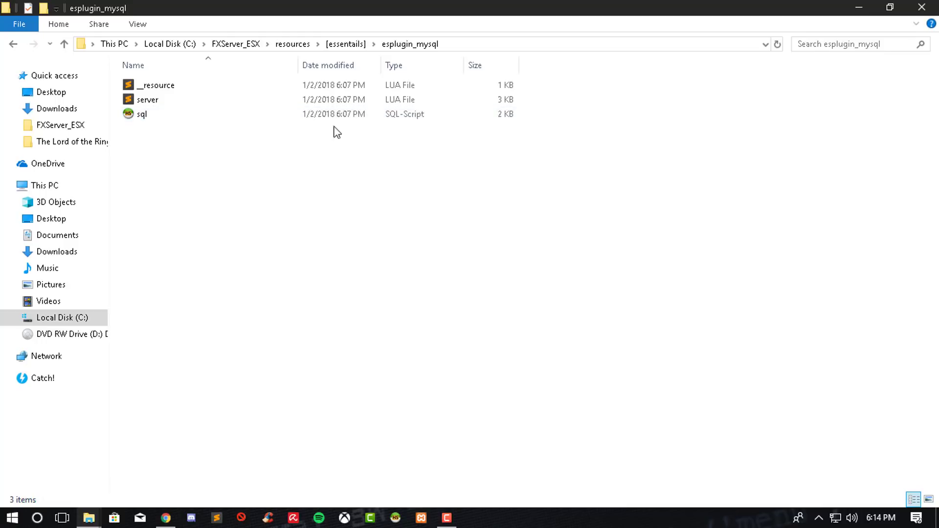
# Step: Open the sql script file with HeidiSQL and connect using the saved Database session
pyautogui.click(146, 114)
pyautogui.rightClick(148, 114)
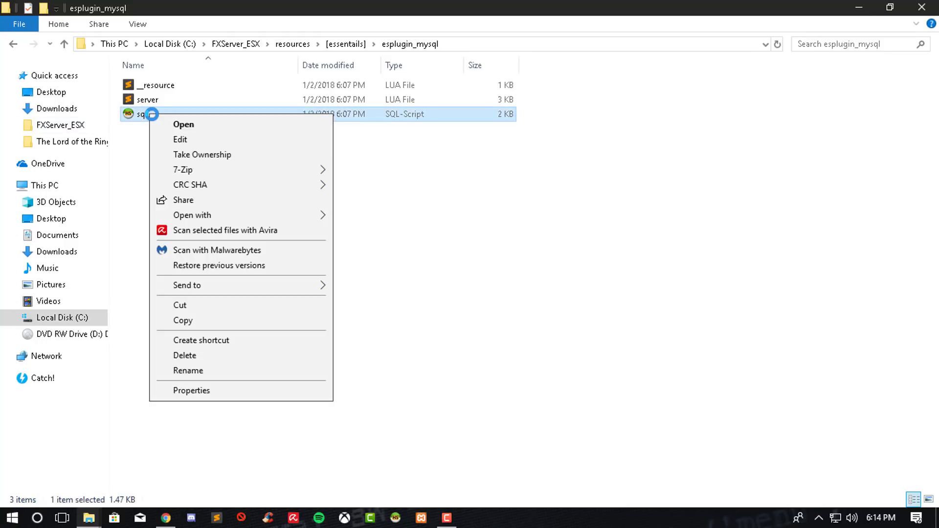
pyautogui.moveTo(230, 215)
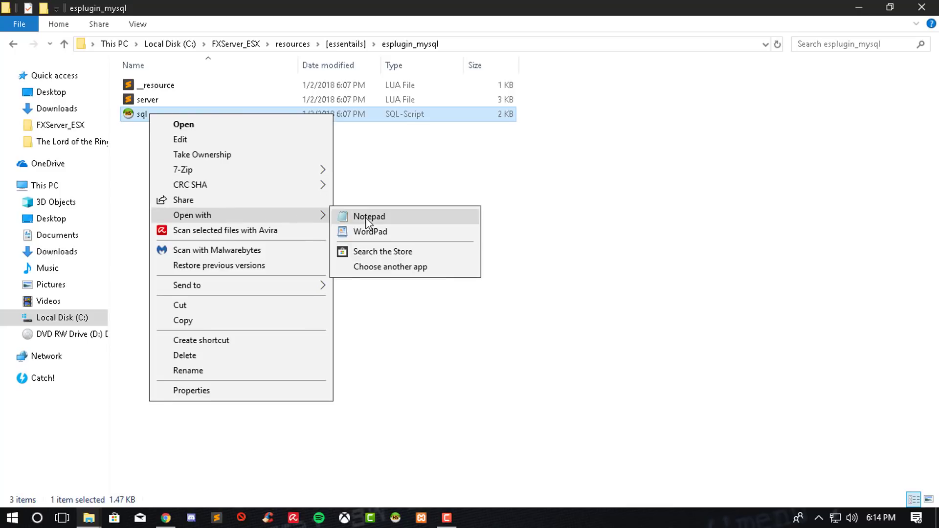
pyautogui.click(367, 267)
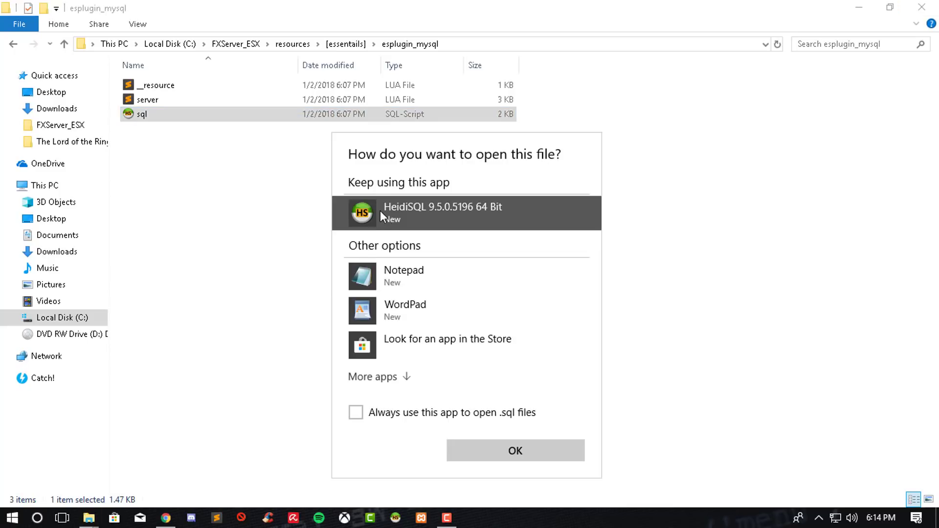
pyautogui.click(506, 456)
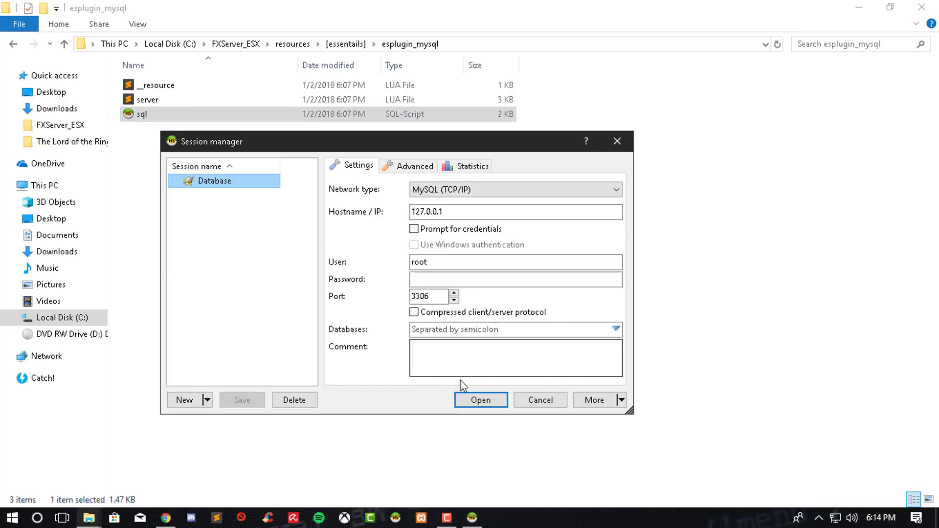
pyautogui.click(480, 401)
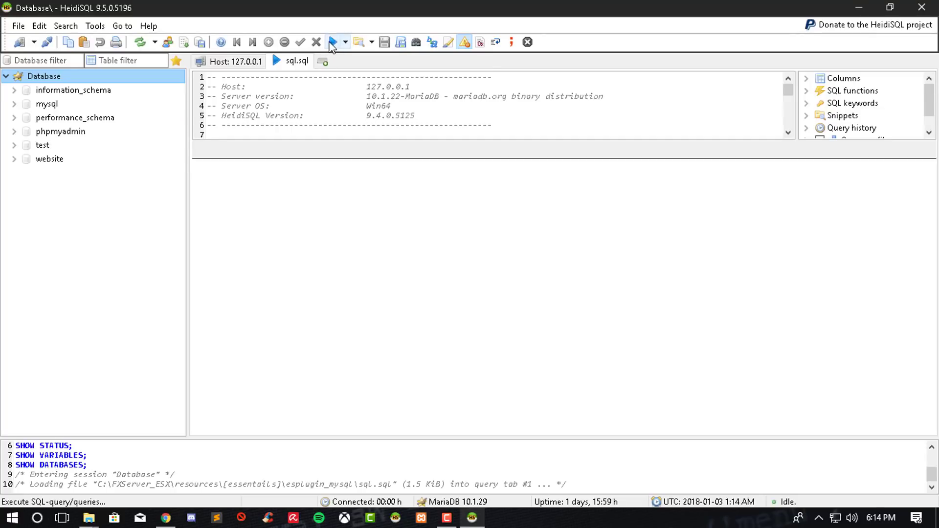
# Step: Run the loaded sql.sql script and check the users table in the refreshed essentialmode database before closing HeidiSQL
pyautogui.click(334, 43)
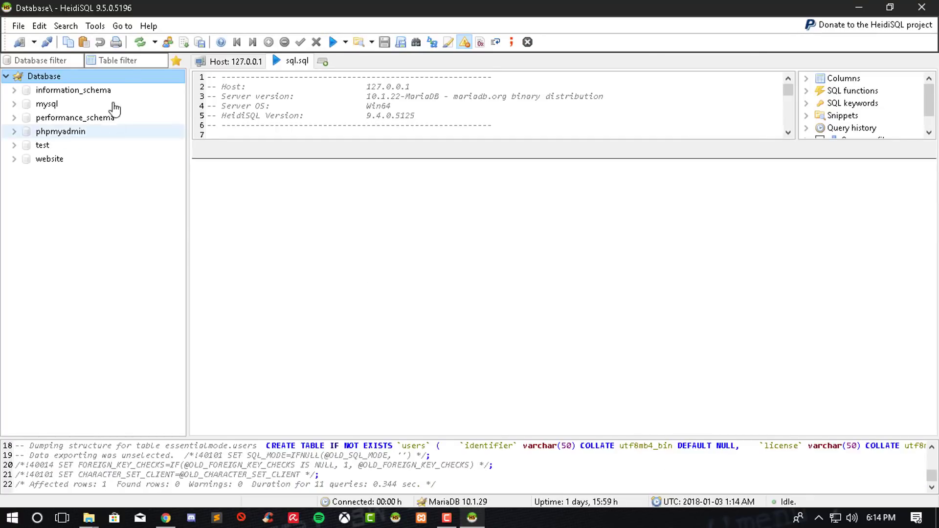
pyautogui.click(140, 44)
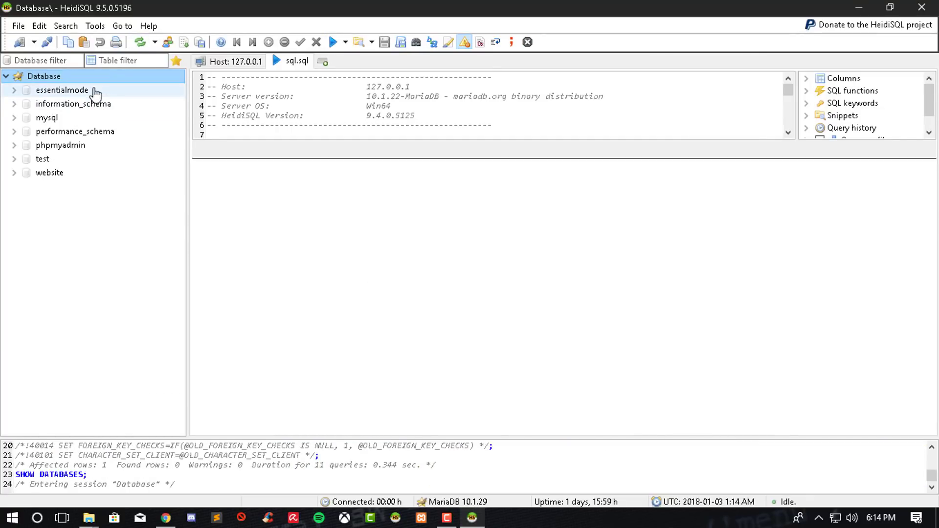
pyautogui.click(14, 91)
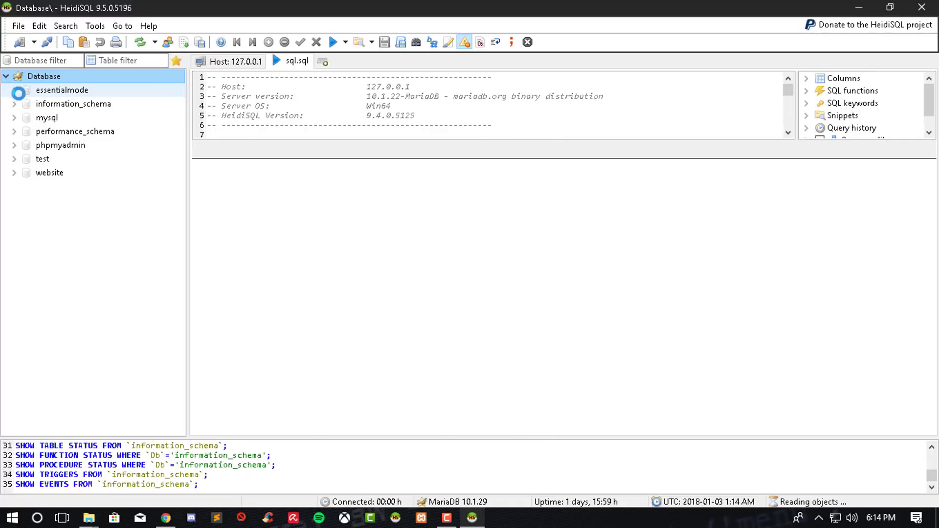
pyautogui.doubleClick(48, 105)
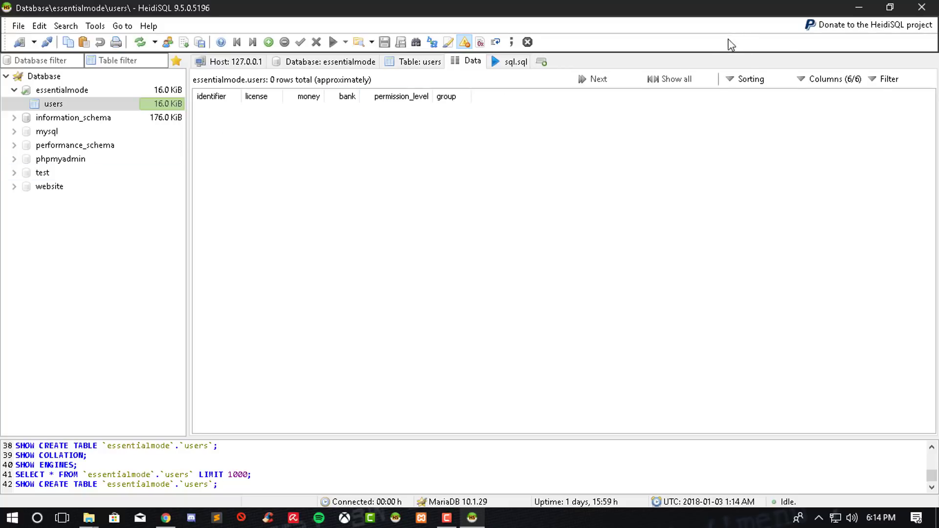
pyautogui.click(923, 8)
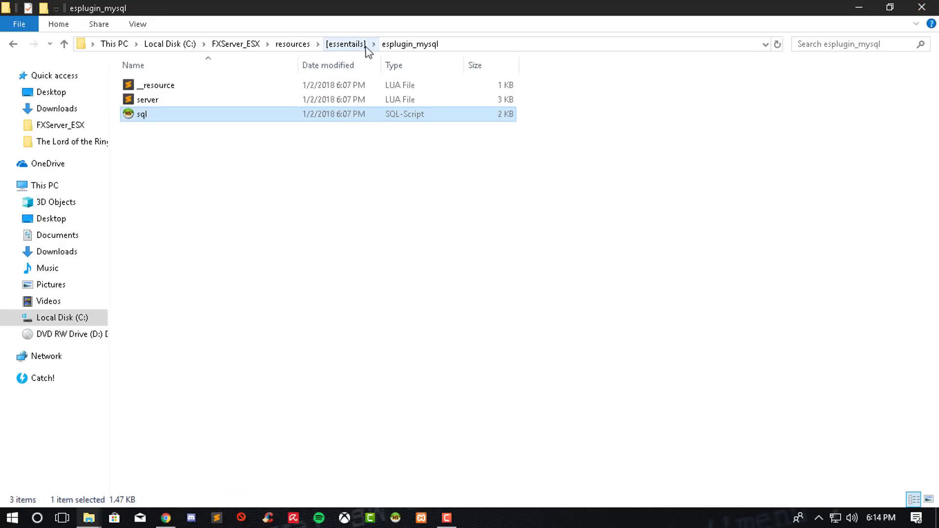
# Step: Open the es_extended SQL script from resources\[essentails]\es_extended in HeidiSQL using the saved Database session
pyautogui.click(297, 48)
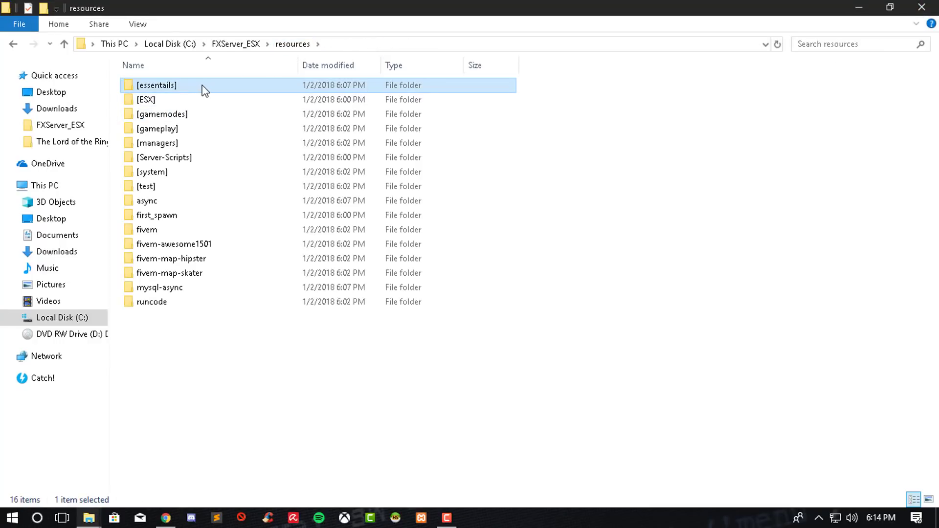
pyautogui.doubleClick(184, 86)
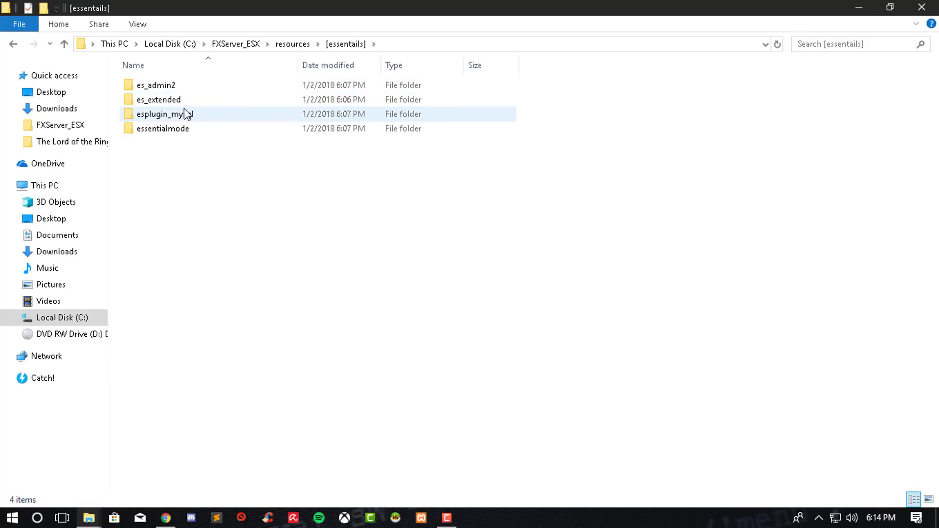
pyautogui.doubleClick(178, 100)
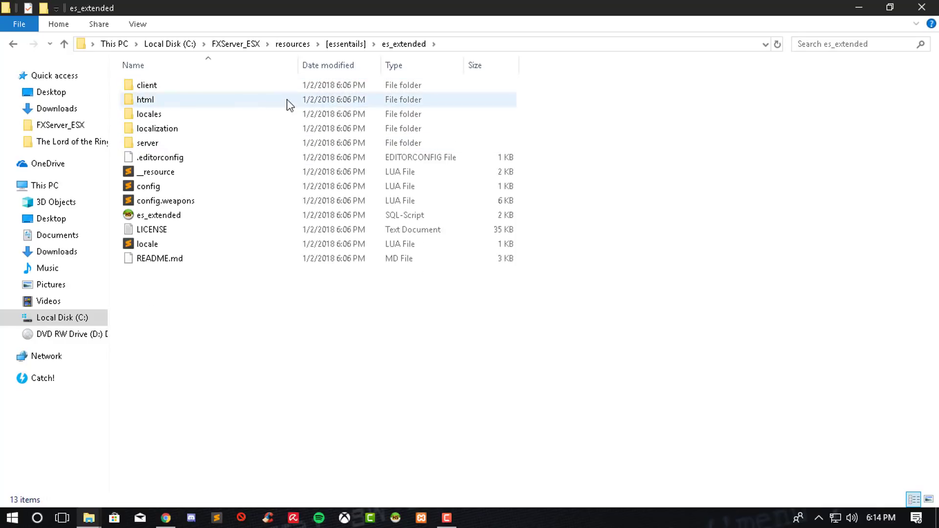
pyautogui.doubleClick(158, 218)
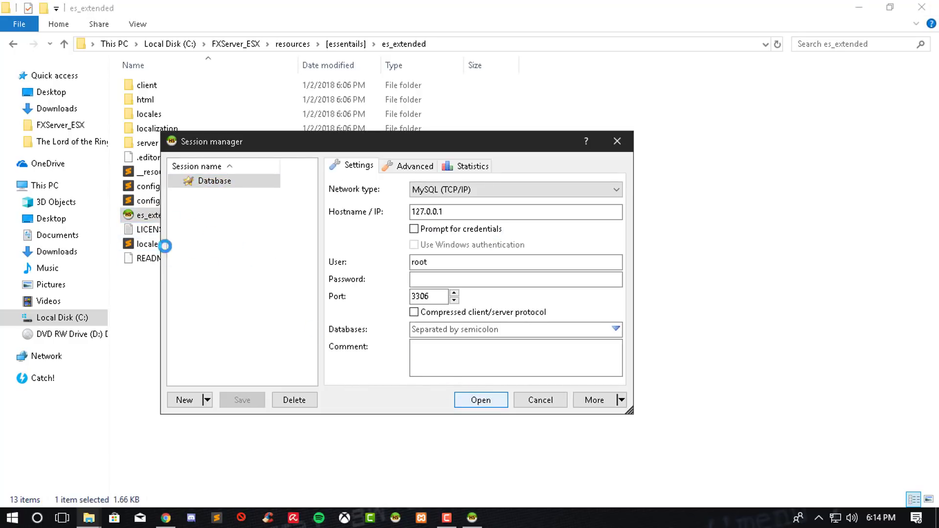
pyautogui.press('Return')
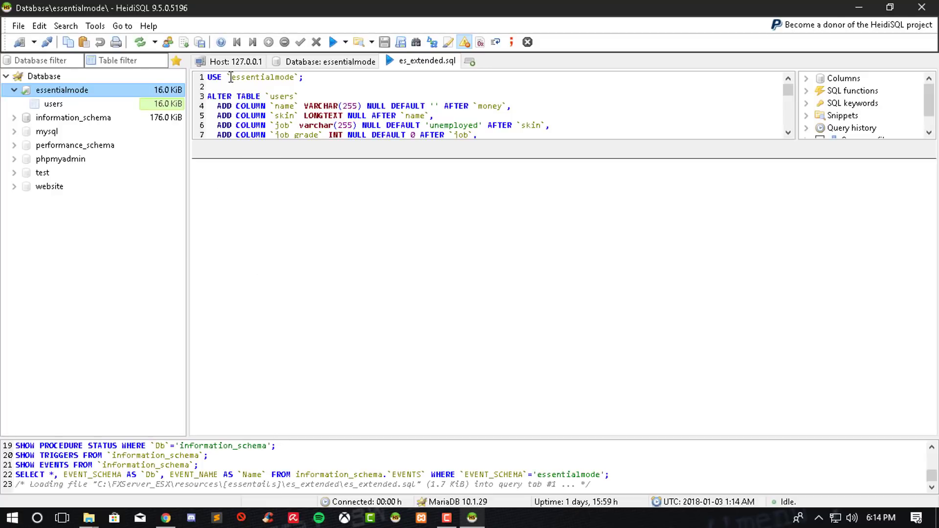
# Step: Run the es_extended.sql script against the essentialmode database and look through its statements
pyautogui.moveTo(227, 77); pyautogui.dragTo(296, 77)
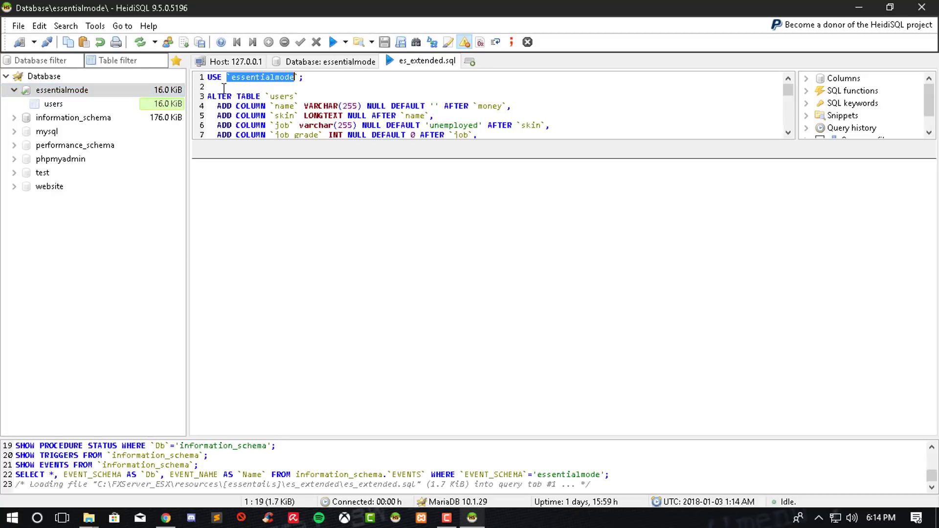
pyautogui.click(315, 86)
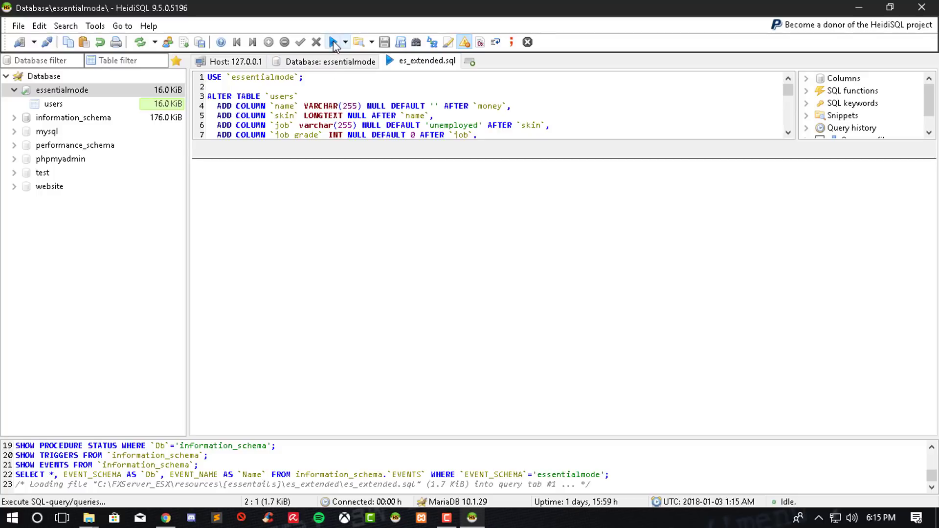
pyautogui.click(334, 44)
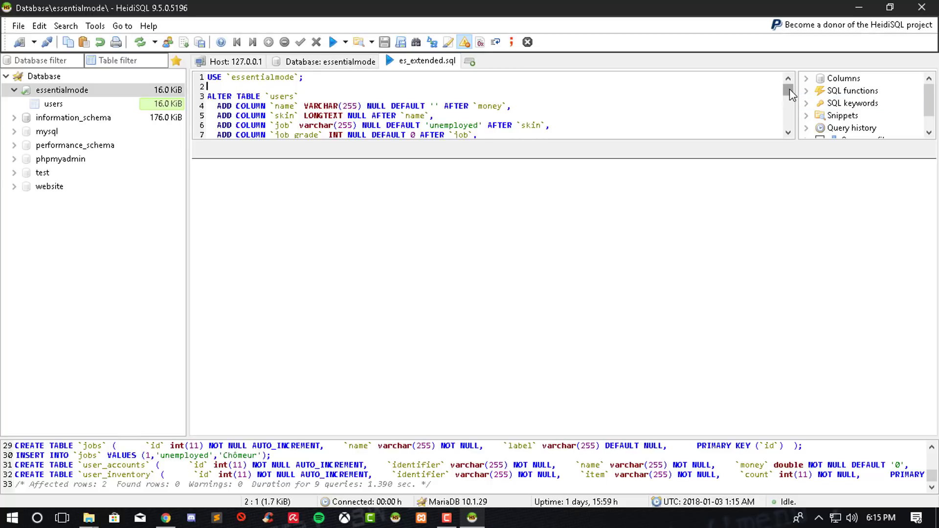
pyautogui.moveTo(788, 89)
pyautogui.mouseDown()
pyautogui.moveTo(788, 123)
pyautogui.moveTo(788, 84)
pyautogui.mouseUp()
pyautogui.scroll(-3, 589, 120)
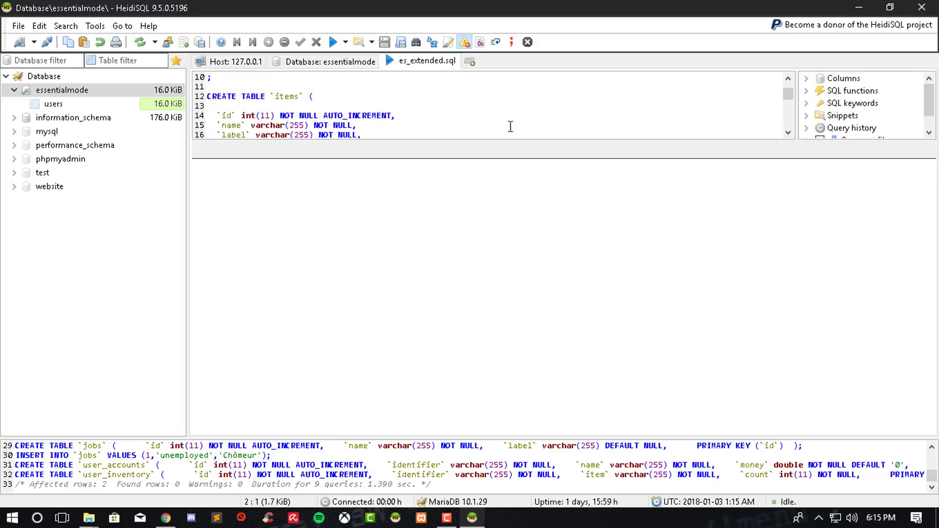
pyautogui.click(140, 44)
pyautogui.moveTo(787, 98)
pyautogui.mouseDown()
pyautogui.moveTo(788, 113)
pyautogui.moveTo(788, 84)
pyautogui.mouseUp()
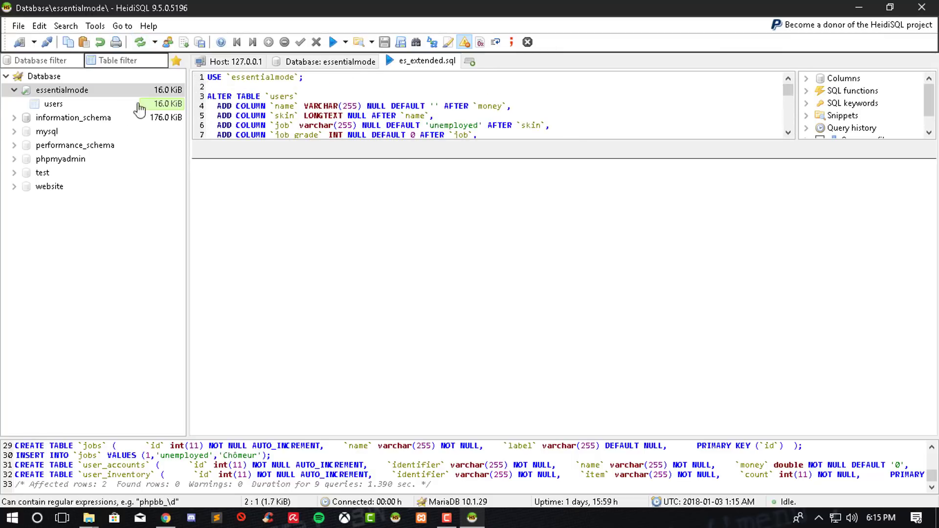
# Step: View the data columns of the users table in the essentialmode database
pyautogui.click(14, 91)
pyautogui.click(15, 90)
pyautogui.click(52, 104)
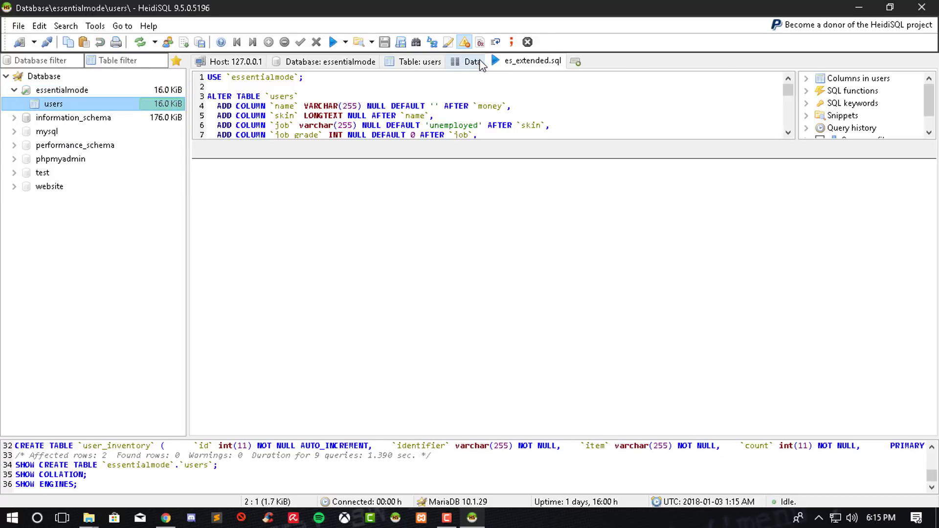
pyautogui.click(473, 62)
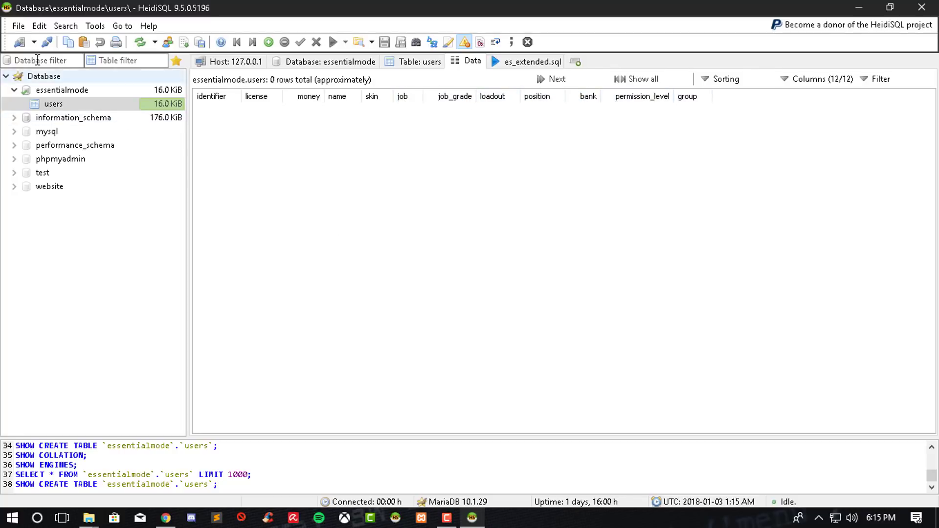
# Step: Launch the Start_Server command script from the C:\FXServer_ESX folder and let it run despite the SmartScreen block
pyautogui.click(859, 8)
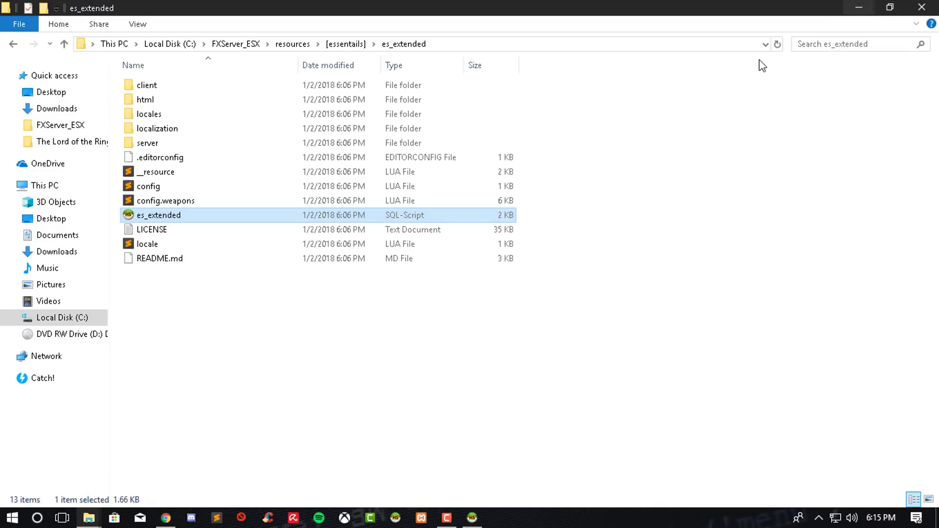
pyautogui.click(342, 44)
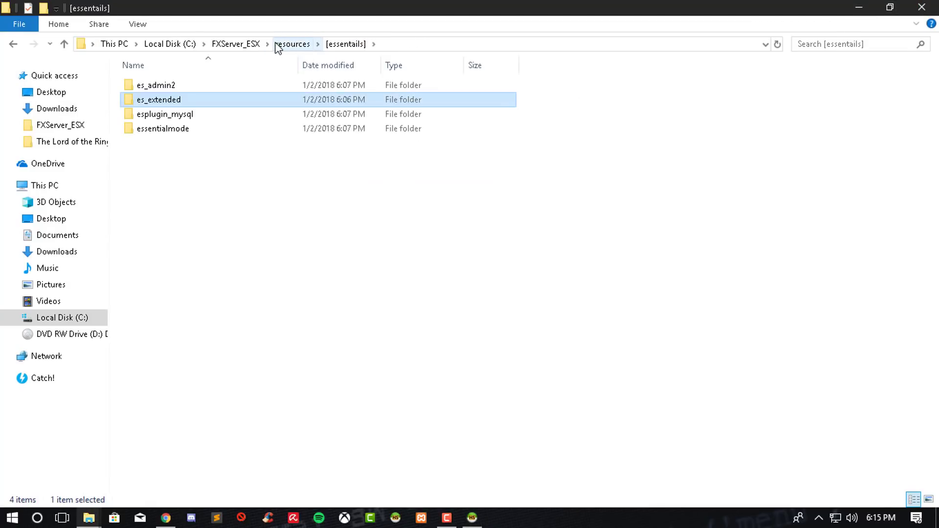
pyautogui.click(280, 44)
pyautogui.click(251, 44)
pyautogui.scroll(-3, 232, 372)
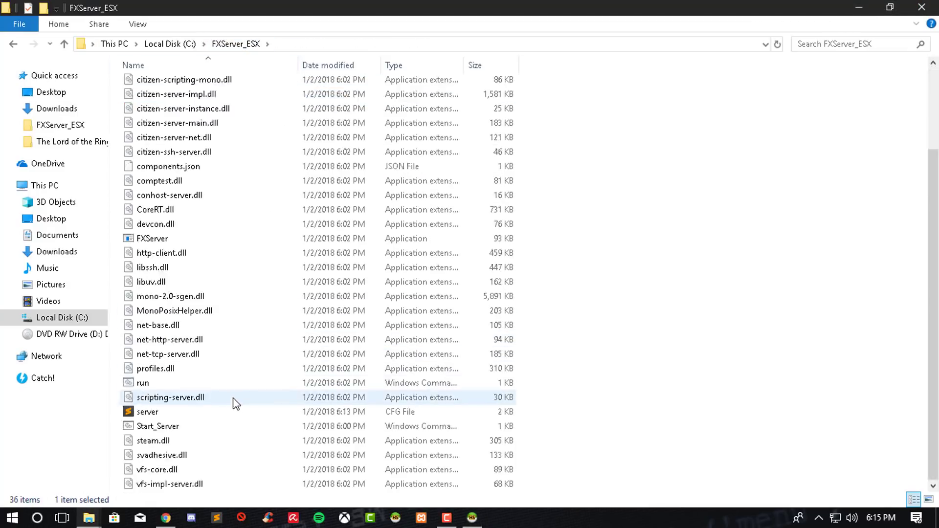
pyautogui.doubleClick(158, 429)
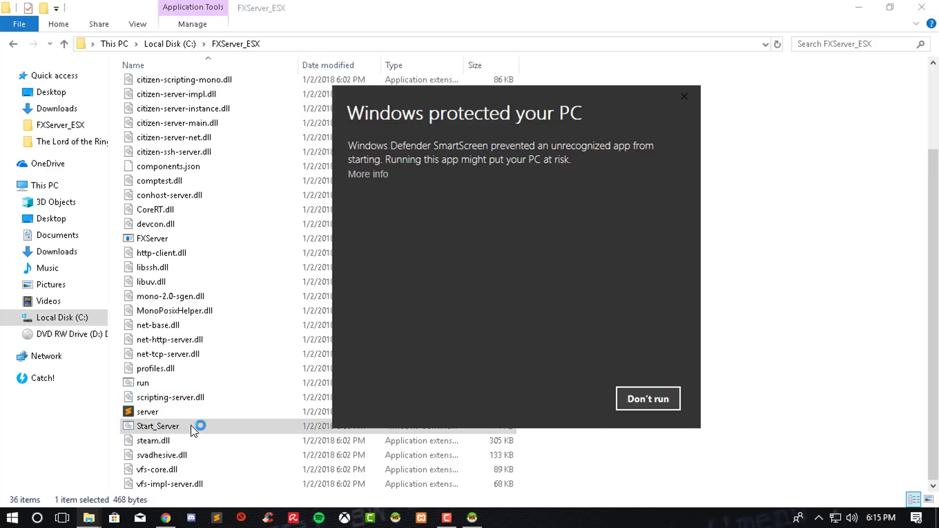
pyautogui.click(363, 175)
pyautogui.click(547, 400)
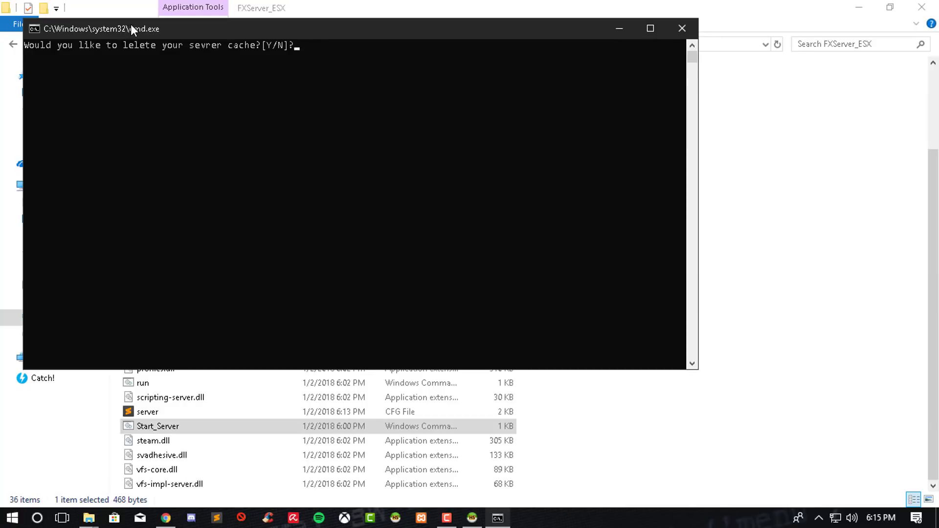
# Step: Review the Start_Server script's commands in Notepad, including its cache deletion and run.cmd lines
pyautogui.moveTo(130, 25); pyautogui.dragTo(149, 34)
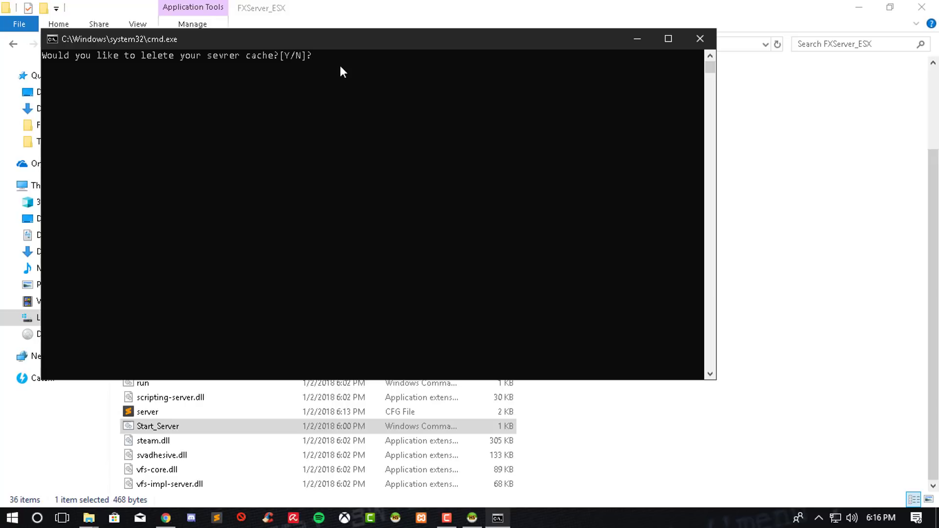
pyautogui.moveTo(329, 43); pyautogui.dragTo(333, 147)
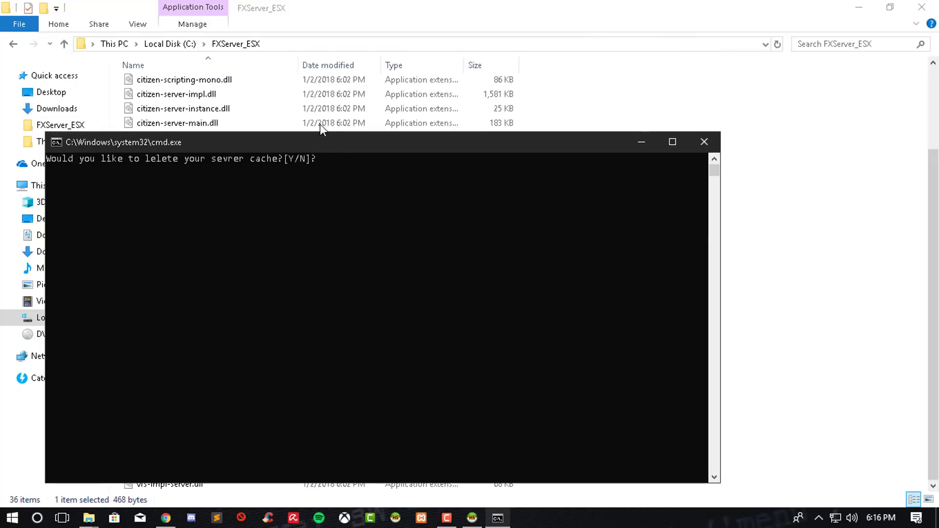
pyautogui.scroll(4, 274, 93)
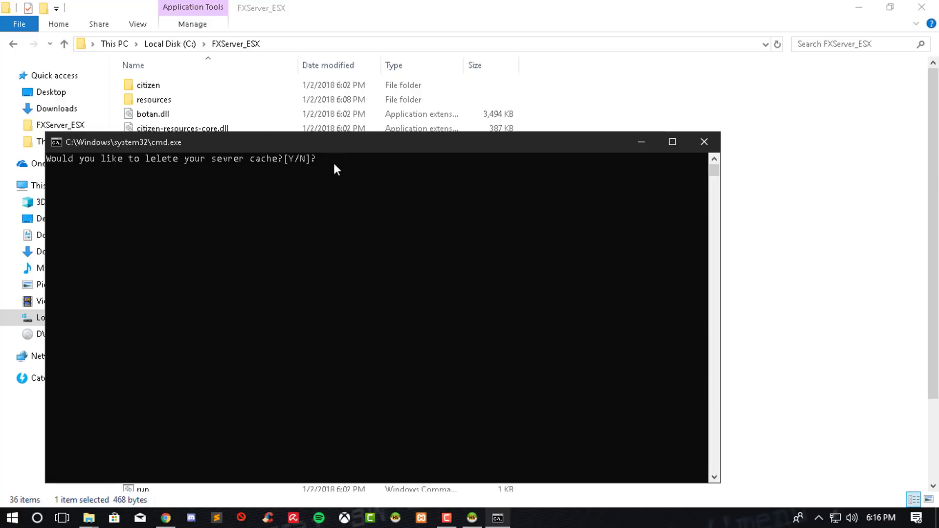
pyautogui.click(653, 141)
pyautogui.scroll(-3, 235, 323)
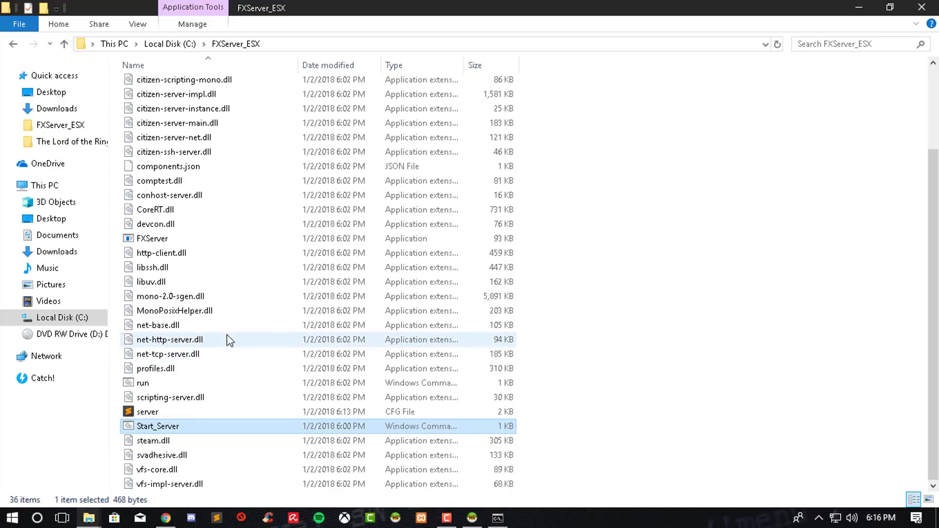
pyautogui.rightClick(191, 427)
pyautogui.click(230, 164)
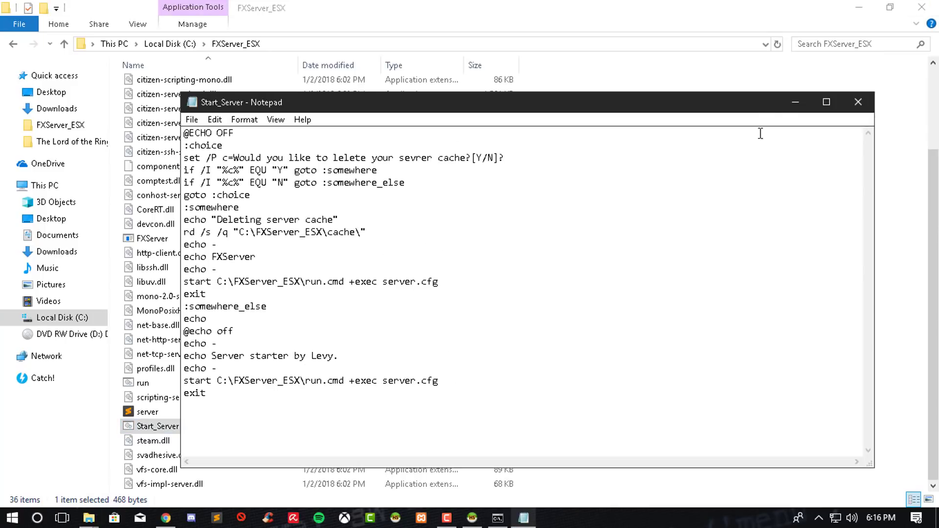
pyautogui.click(795, 102)
# Step: Answer N to the server cache deletion question in the waiting console so the server starts
pyautogui.click(499, 518)
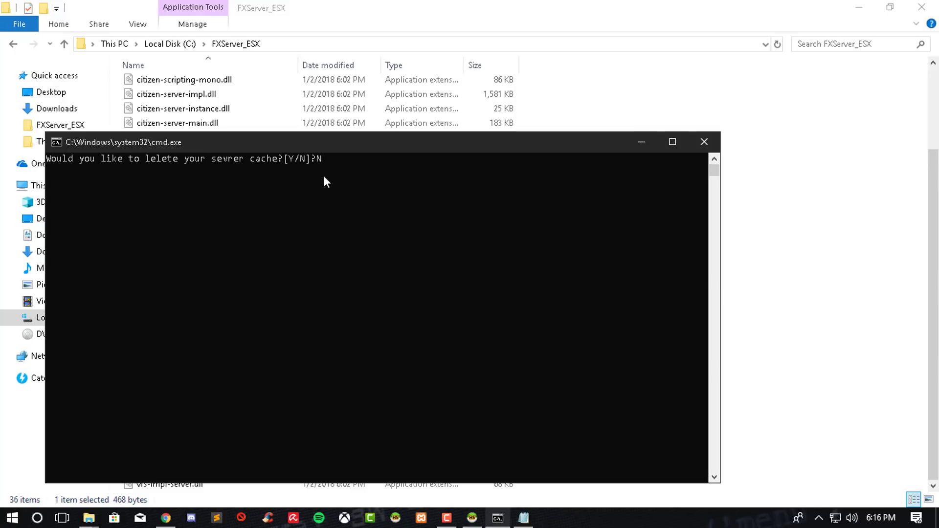
pyautogui.write('N')
pyautogui.press('Return')
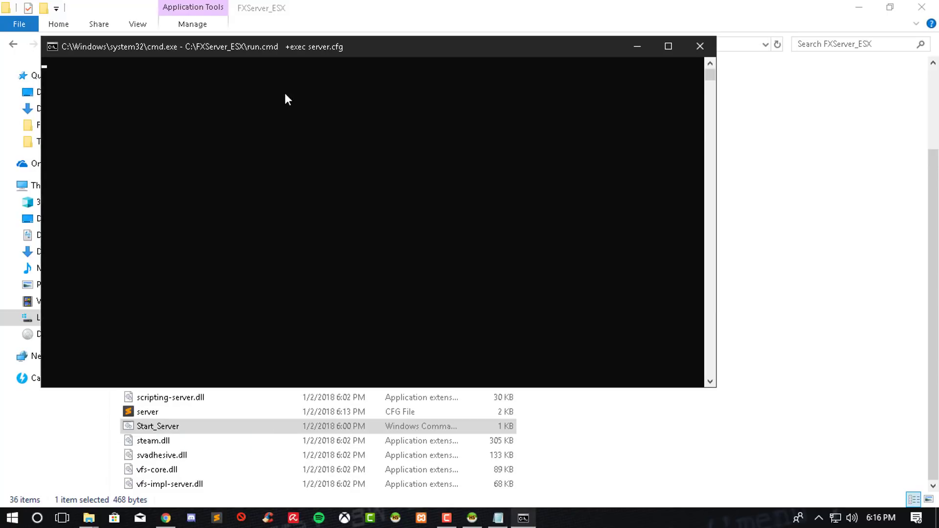
# Step: Maximize the server console and allow fxserver through Windows Defender Firewall on public networks
pyautogui.doubleClick(297, 45)
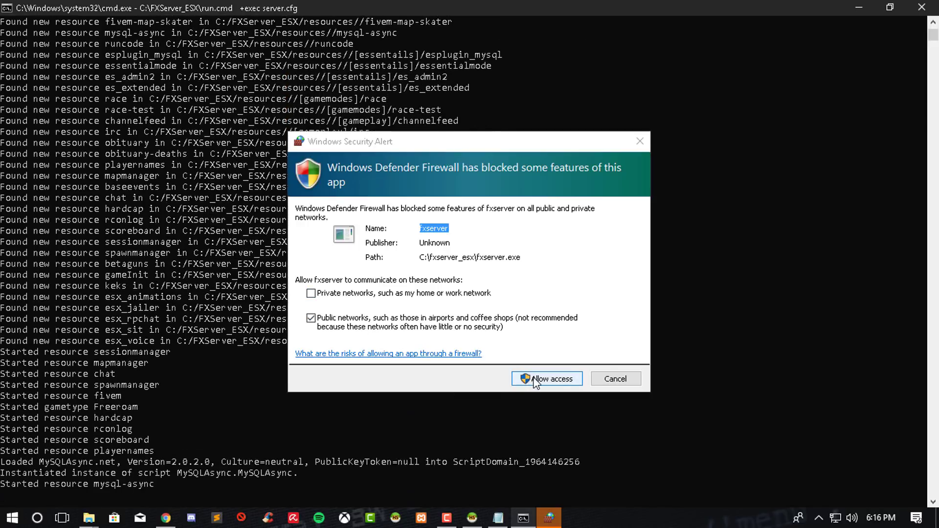
pyautogui.click(533, 380)
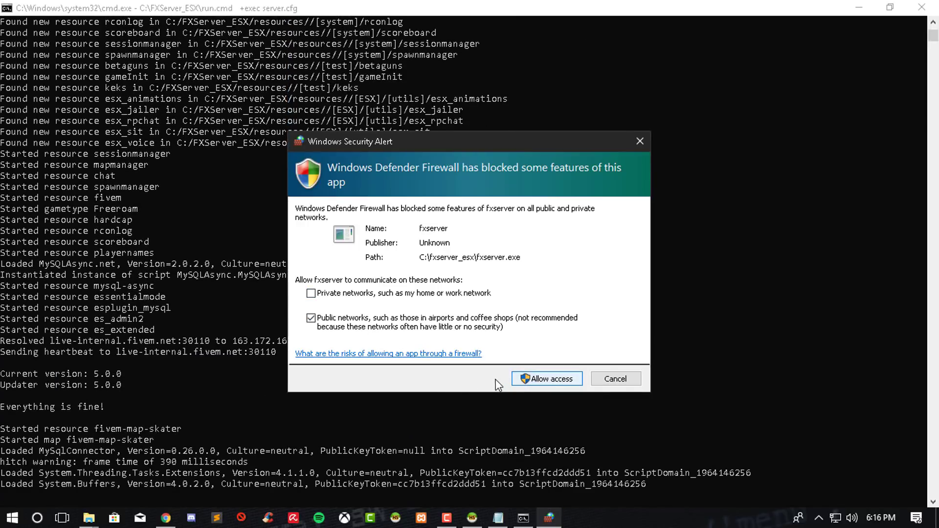
pyautogui.click(542, 381)
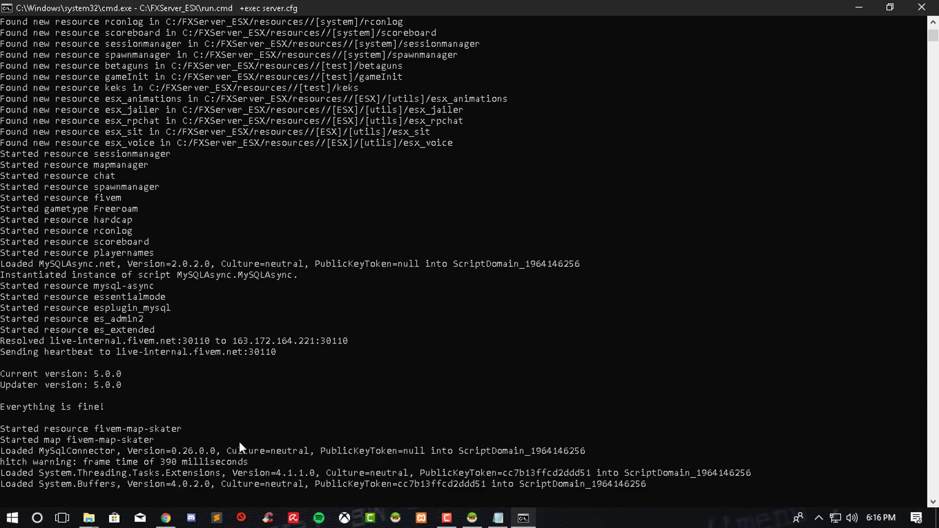
# Step: Examine the server console's startup log for found and started resources, and look over the FXServer_ESX folder
pyautogui.scroll(12, 240, 442)
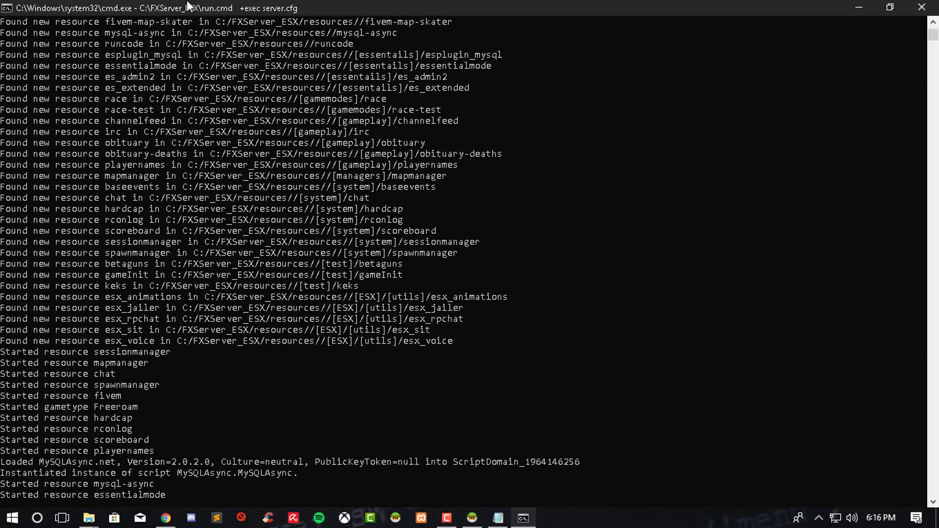
pyautogui.moveTo(489, 8); pyautogui.dragTo(597, 146)
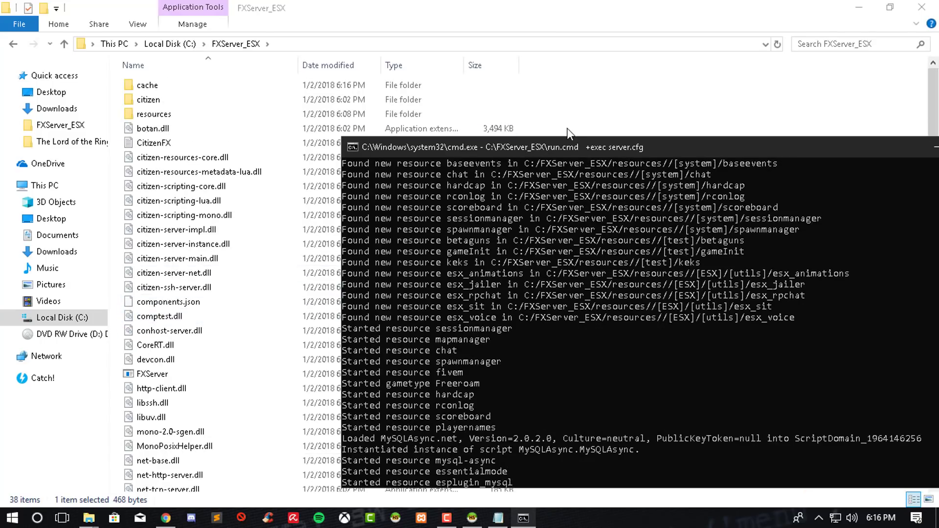
pyautogui.doubleClick(553, 148)
pyautogui.scroll(8, 330, 201)
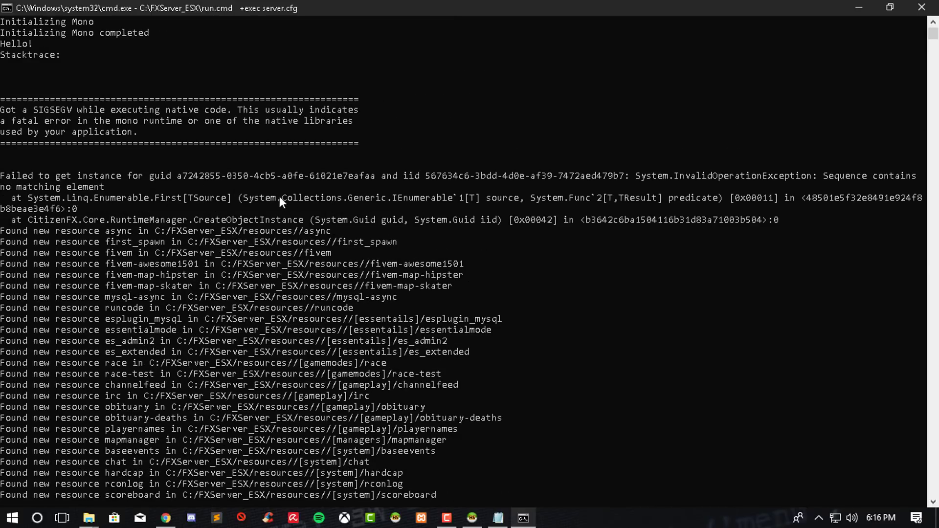
pyautogui.moveTo(269, 7); pyautogui.dragTo(534, 71)
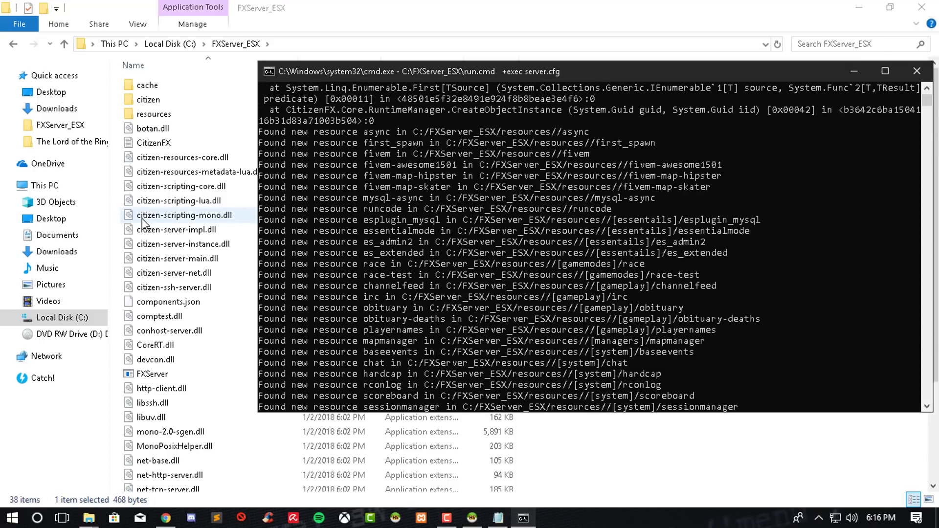
pyautogui.scroll(-3, 146, 195)
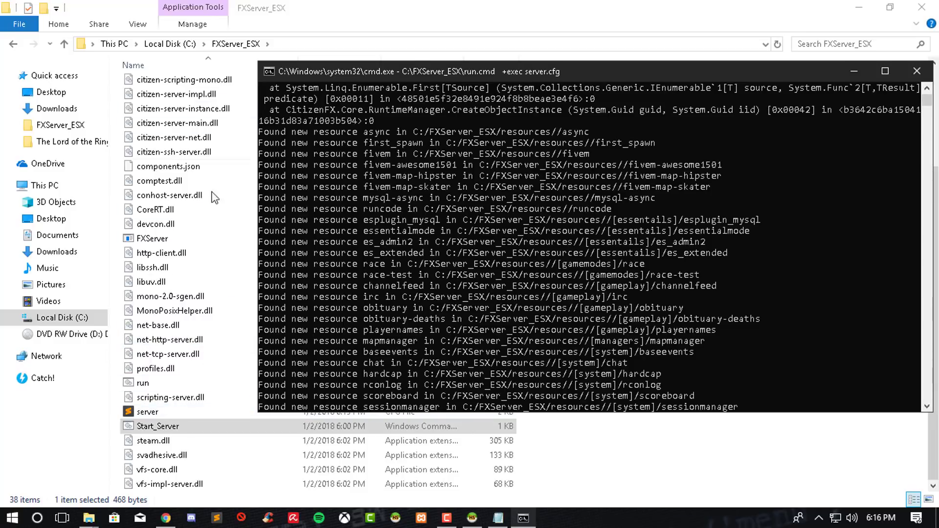
pyautogui.doubleClick(436, 75)
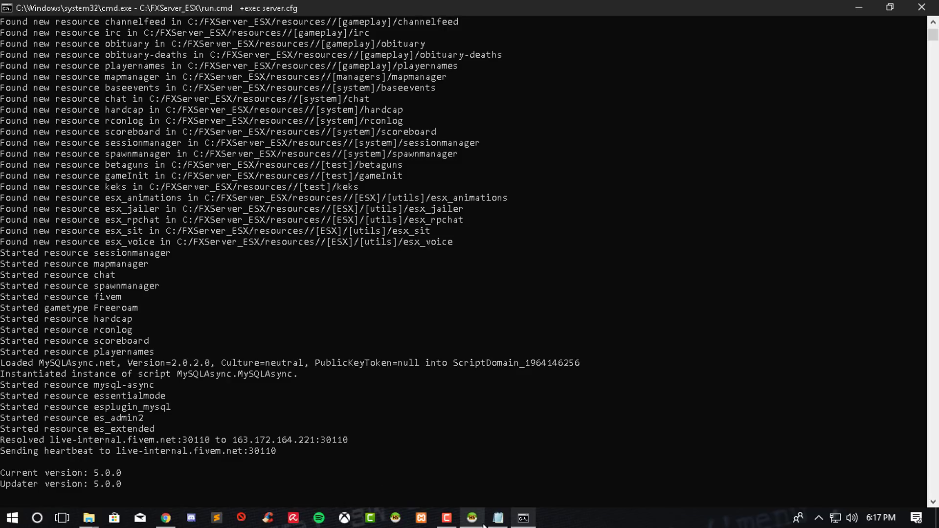
pyautogui.moveTo(469, 521)
pyautogui.click(472, 472)
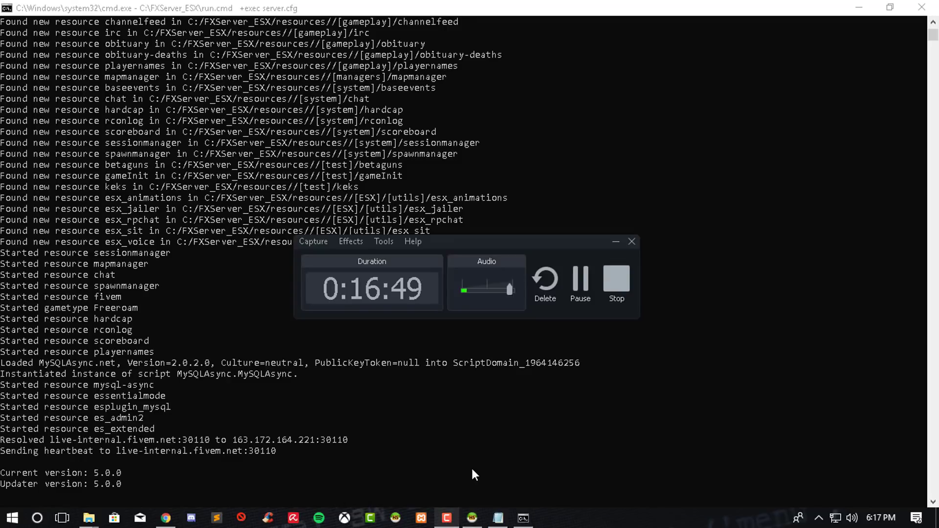